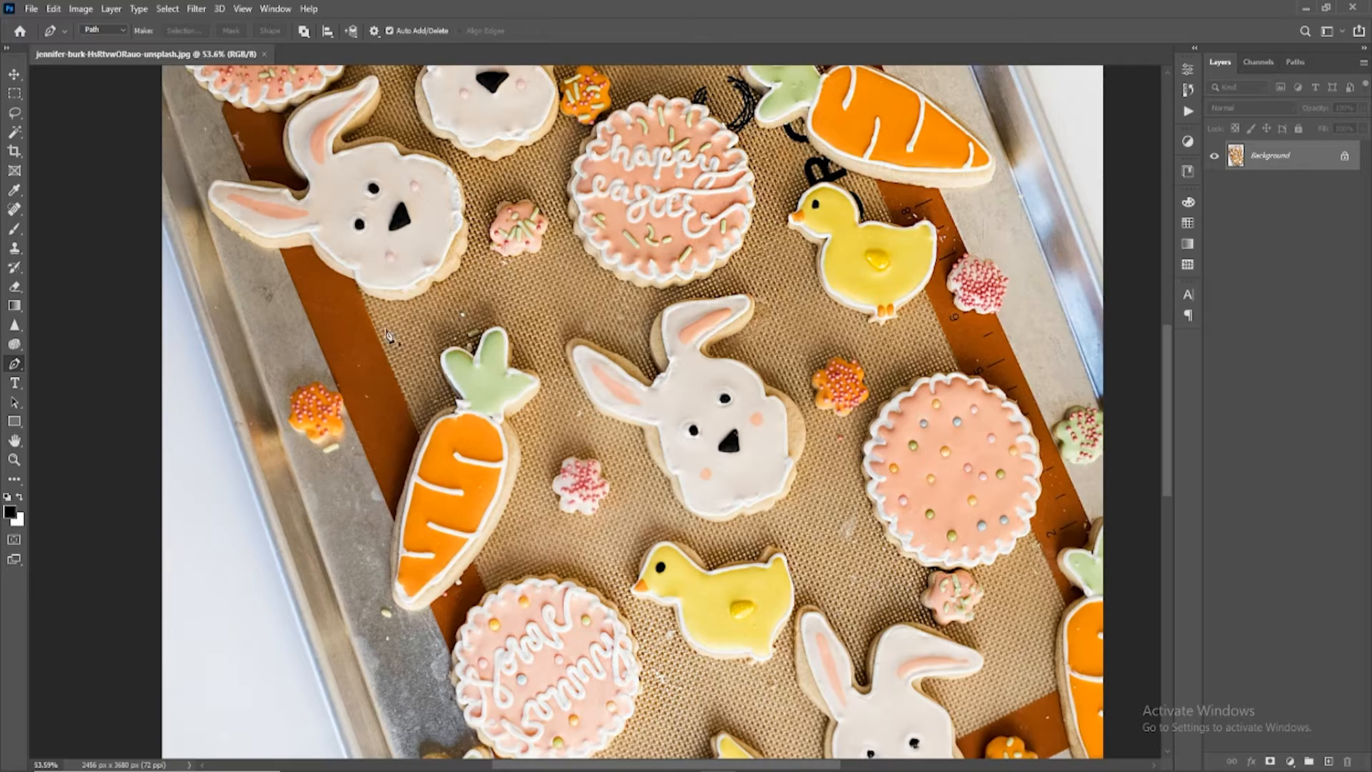
Step: Draw a small closed four-point path with the Pen tool on the burlap above the center bunny's ears
scroll(427, 373, "up", 3)
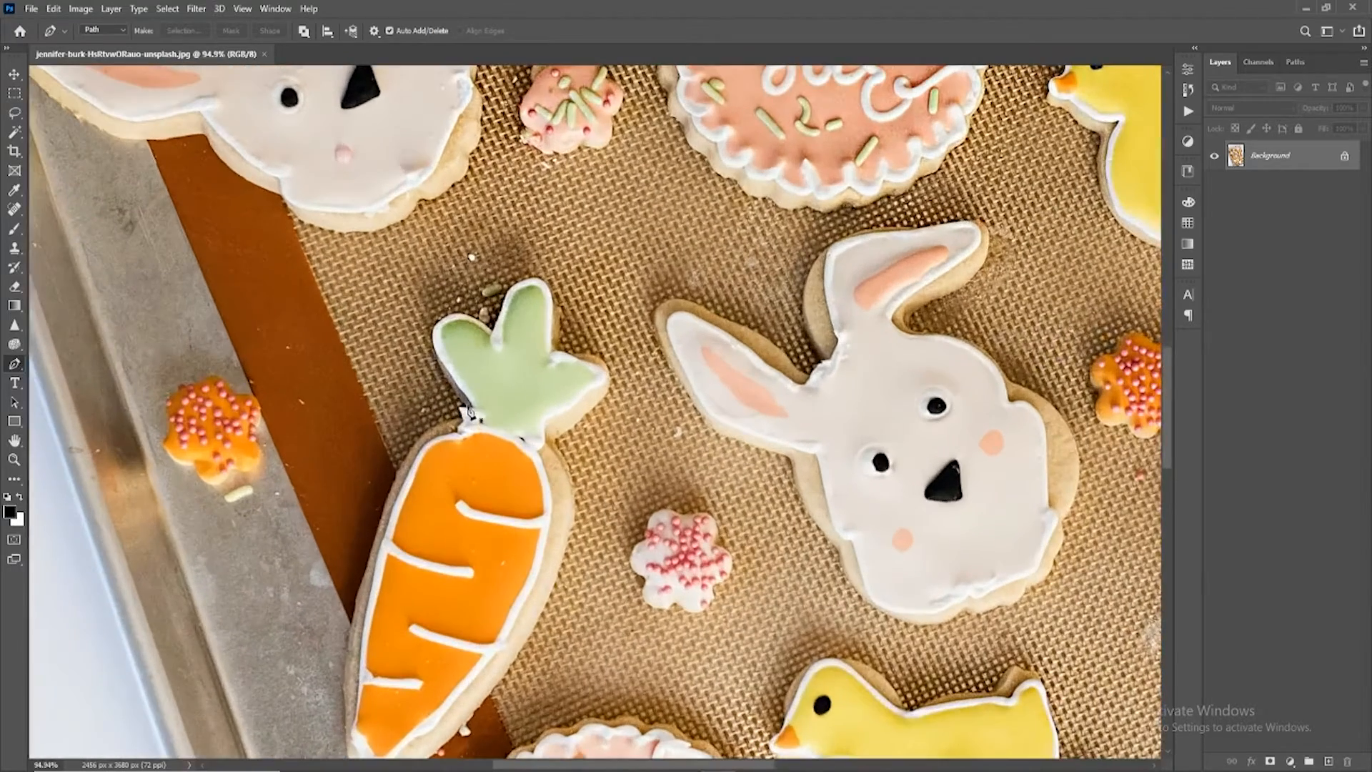
key("space")
left_click_drag(525, 281, 509, 372)
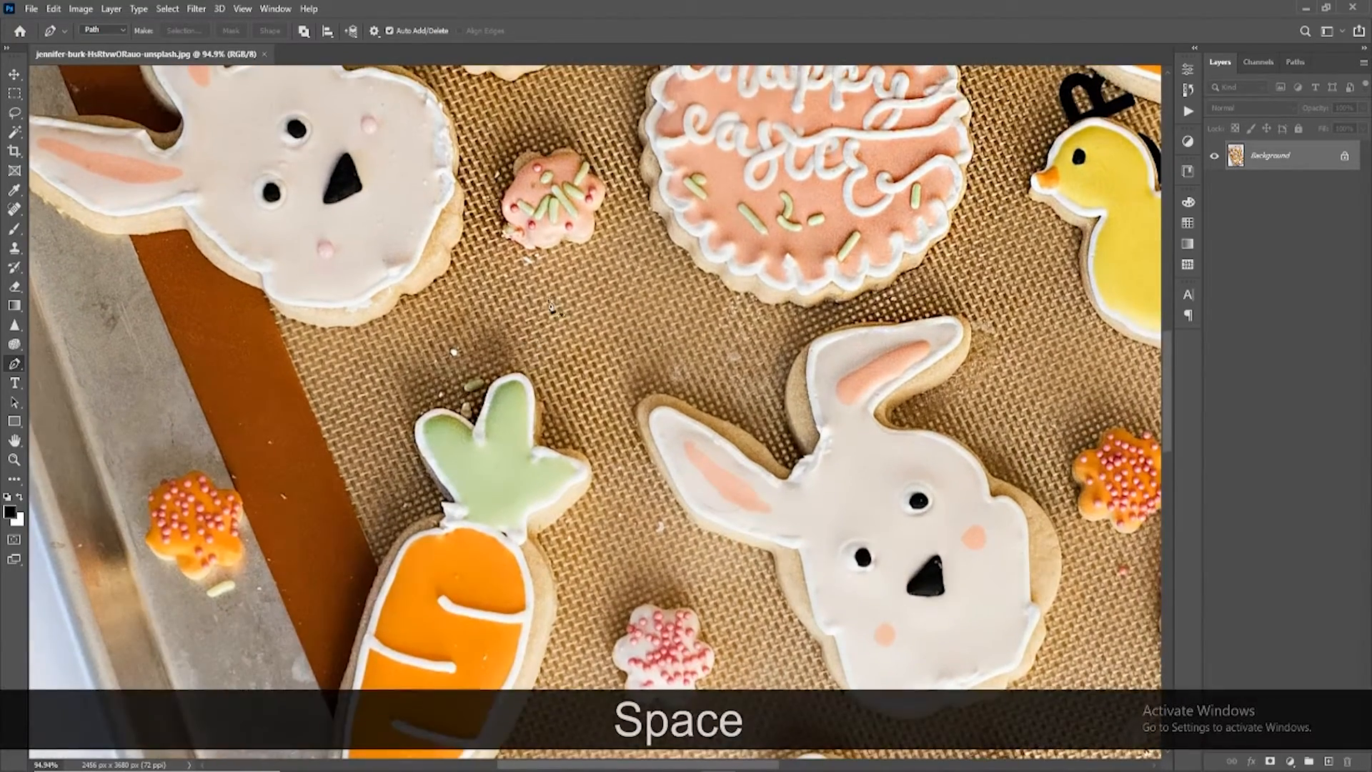
left_click(549, 295)
left_click(639, 281)
left_click(722, 380)
left_click_drag(615, 394, 598, 386)
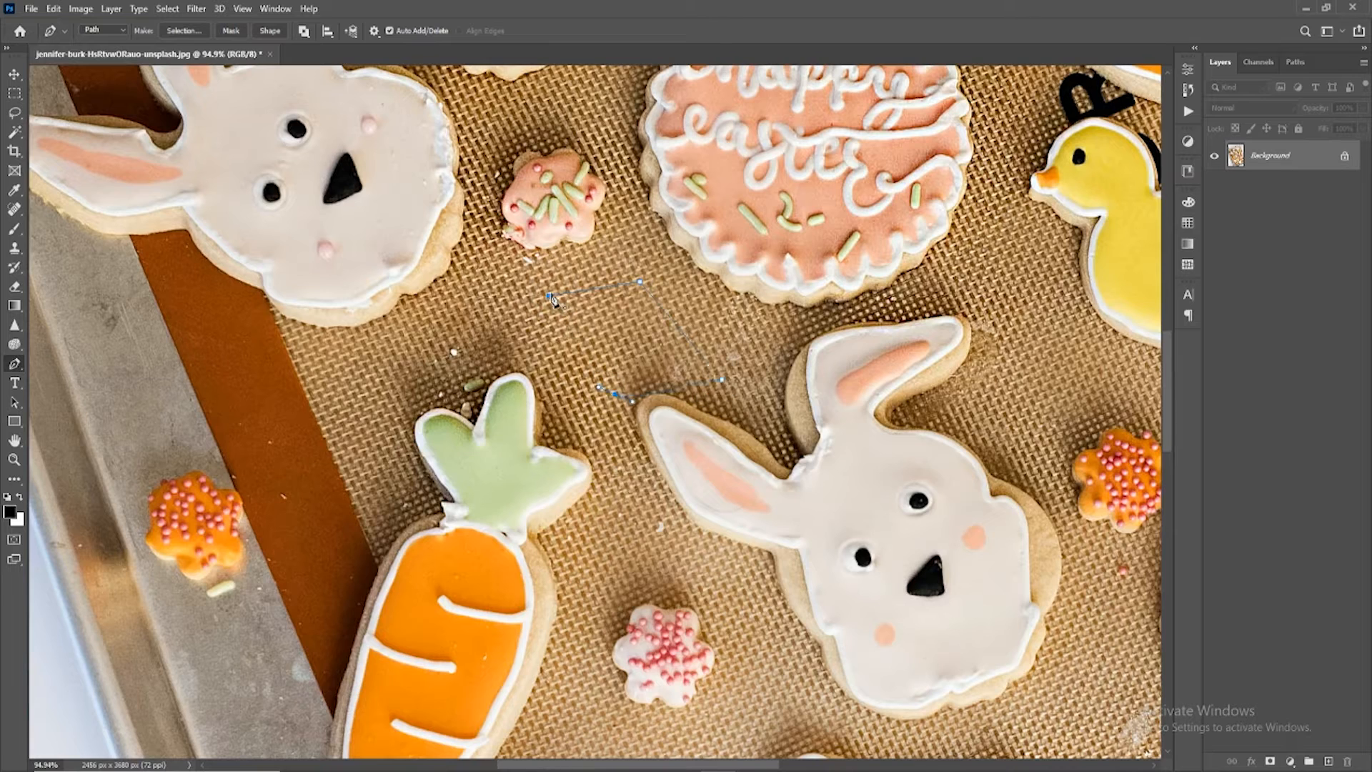
Step: Load the four-sided work path as a selection
left_click(1271, 66)
left_click(1296, 62)
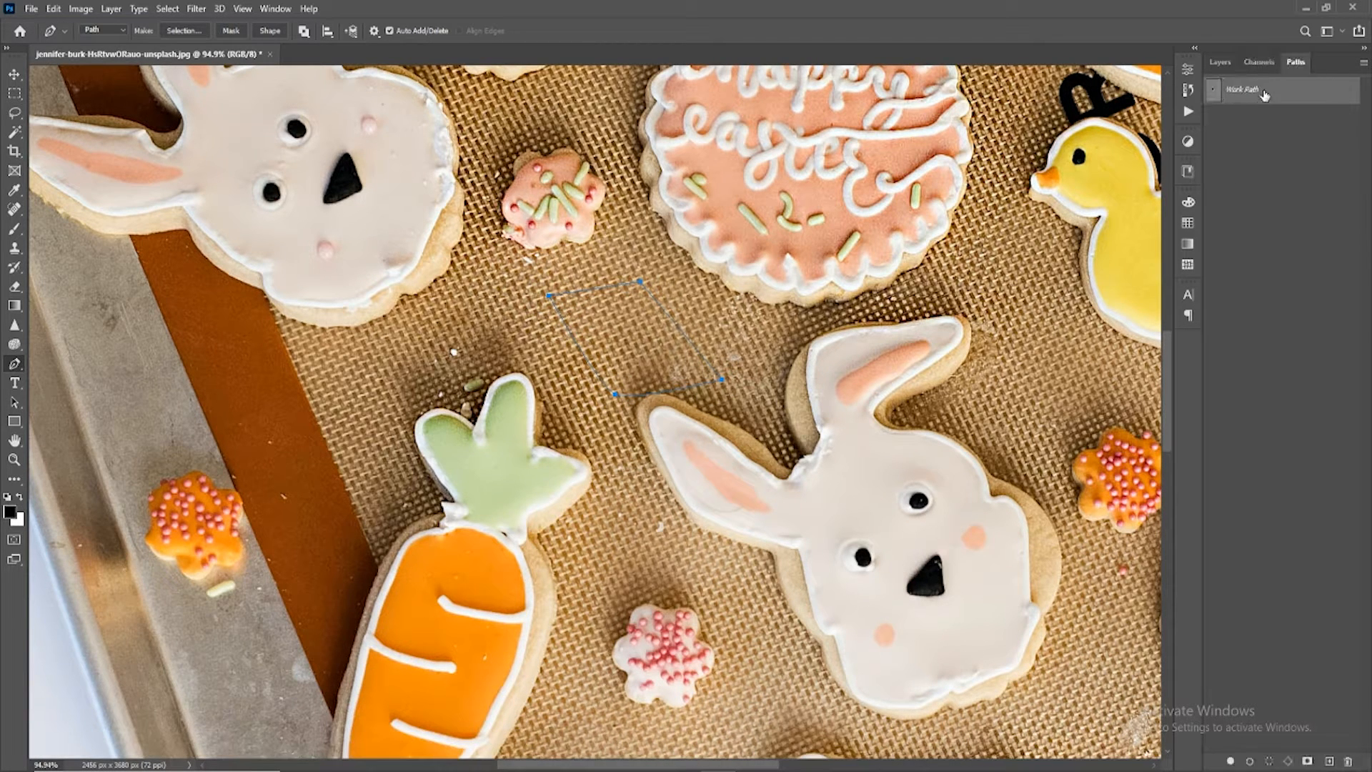
left_click(1220, 92)
left_click(1265, 762)
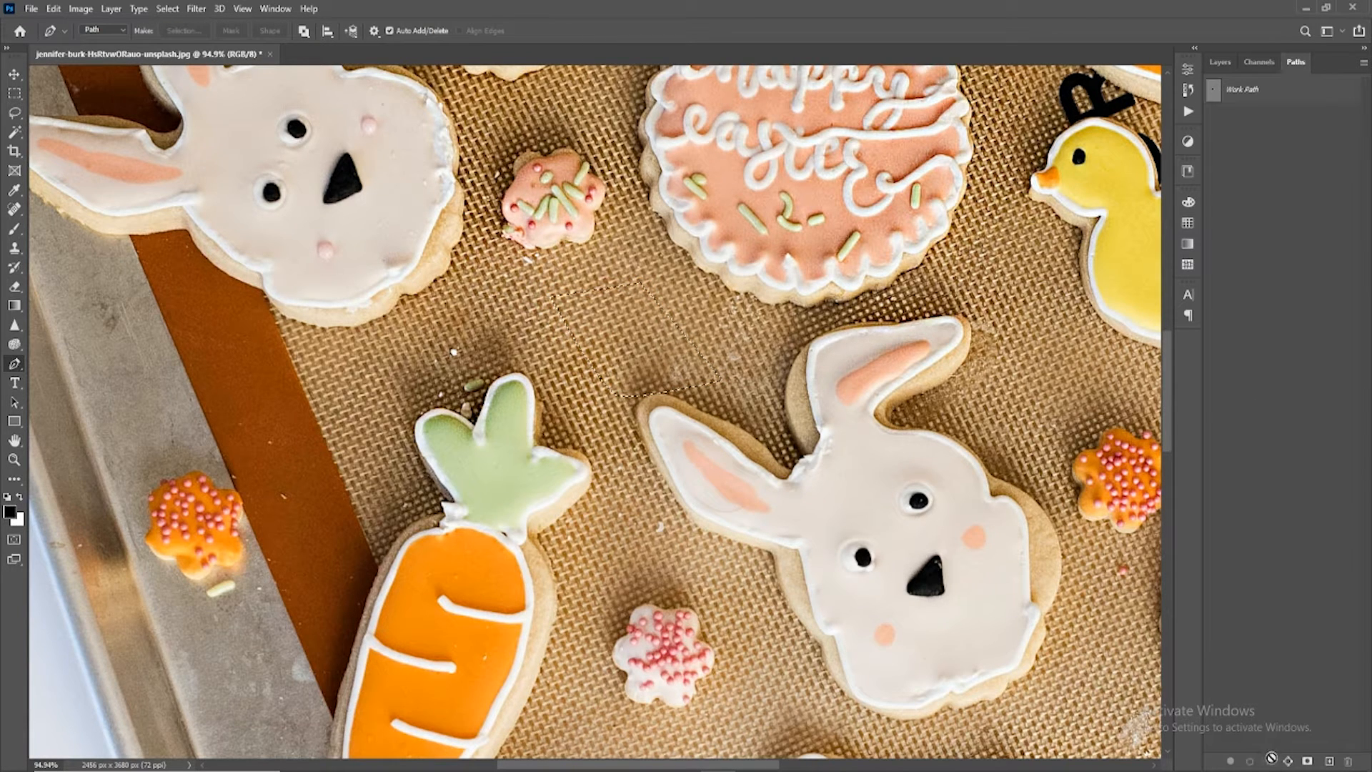
left_click(1218, 91)
left_click(1219, 93, "ctrl")
left_click(1219, 93)
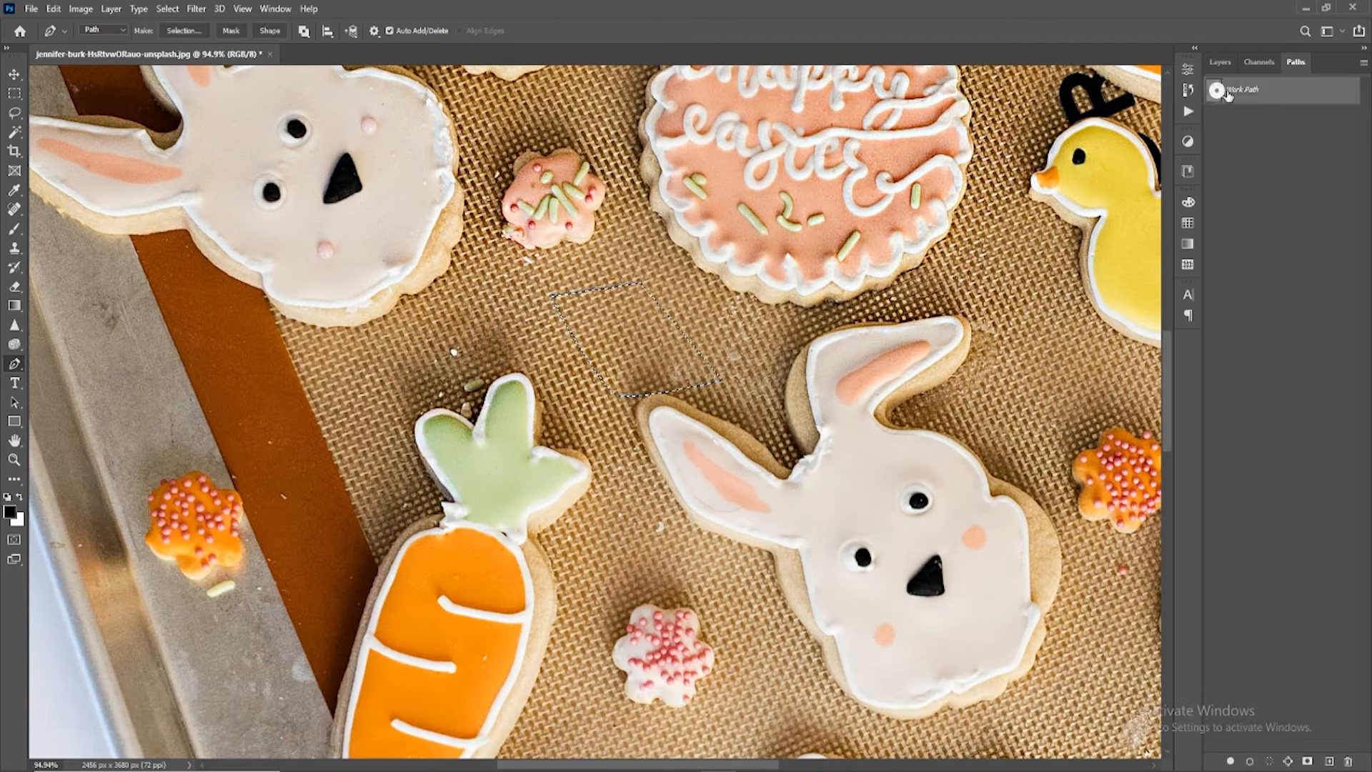
Step: Convert the selection back into a work path, and undo the curved segments drawn over the bunny's ear
left_click(1289, 761)
left_click_drag(618, 402, 829, 513)
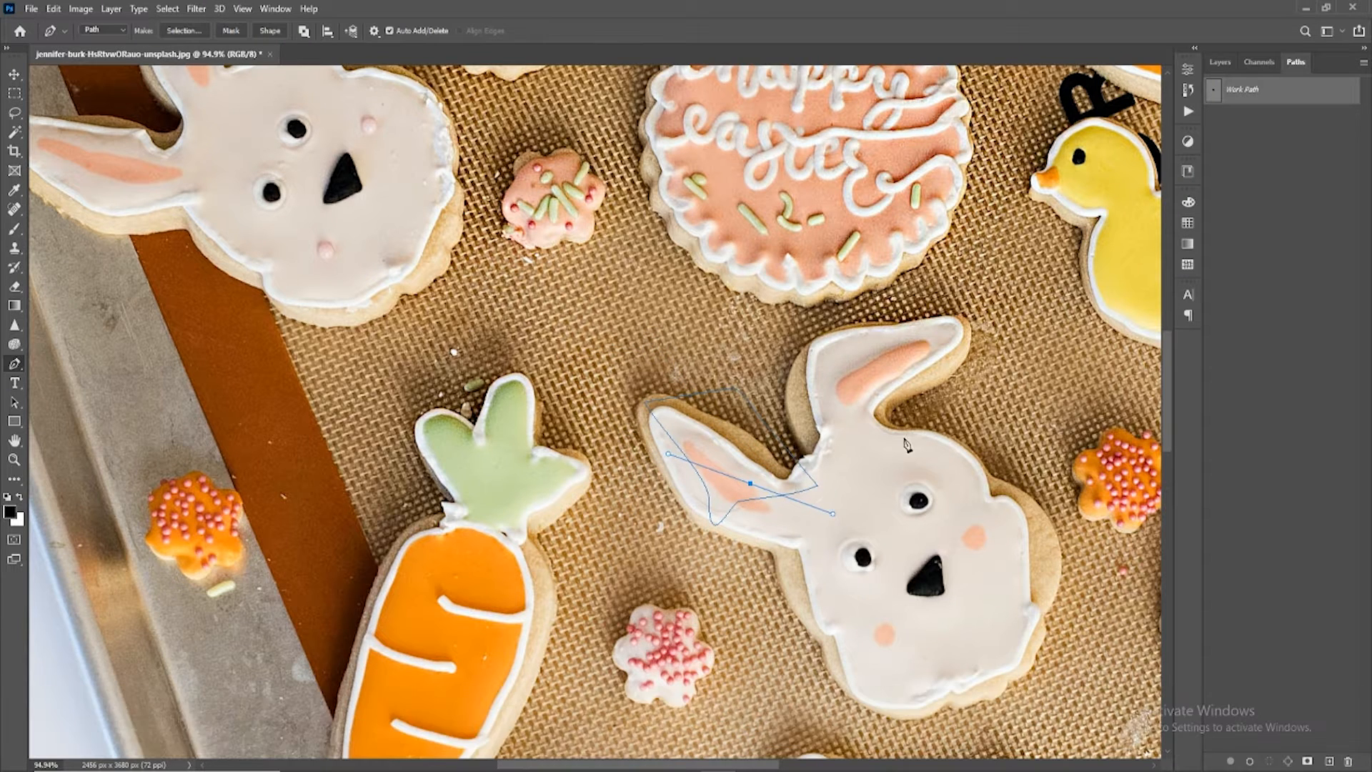
key("ctrl+z")
key("ctrl+z")
key("ctrl+z")
key("ctrl+z")
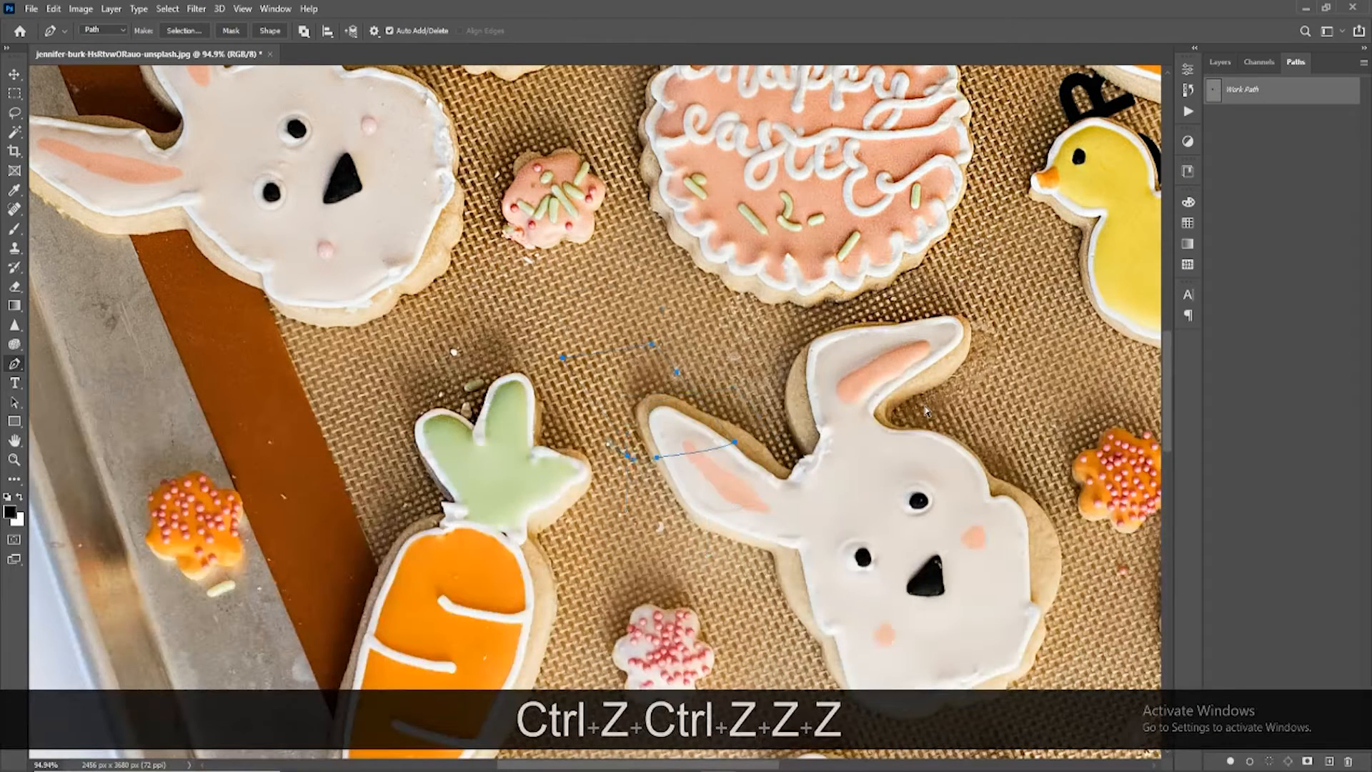
key("ctrl+z")
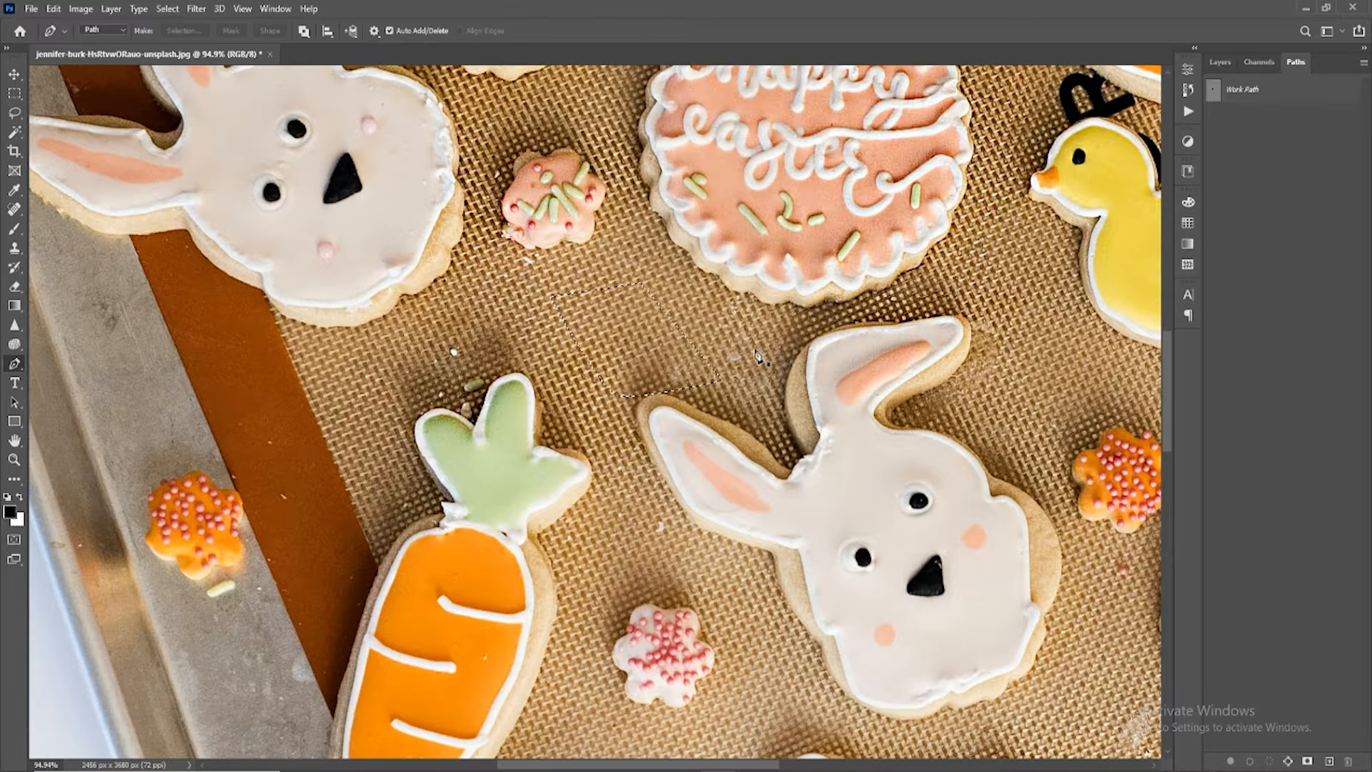
Step: Deselect, undo all the remaining test path edits until the work path is removed, and return to the layers list
key("ctrl+d")
left_click(1256, 95)
key("ctrl+z")
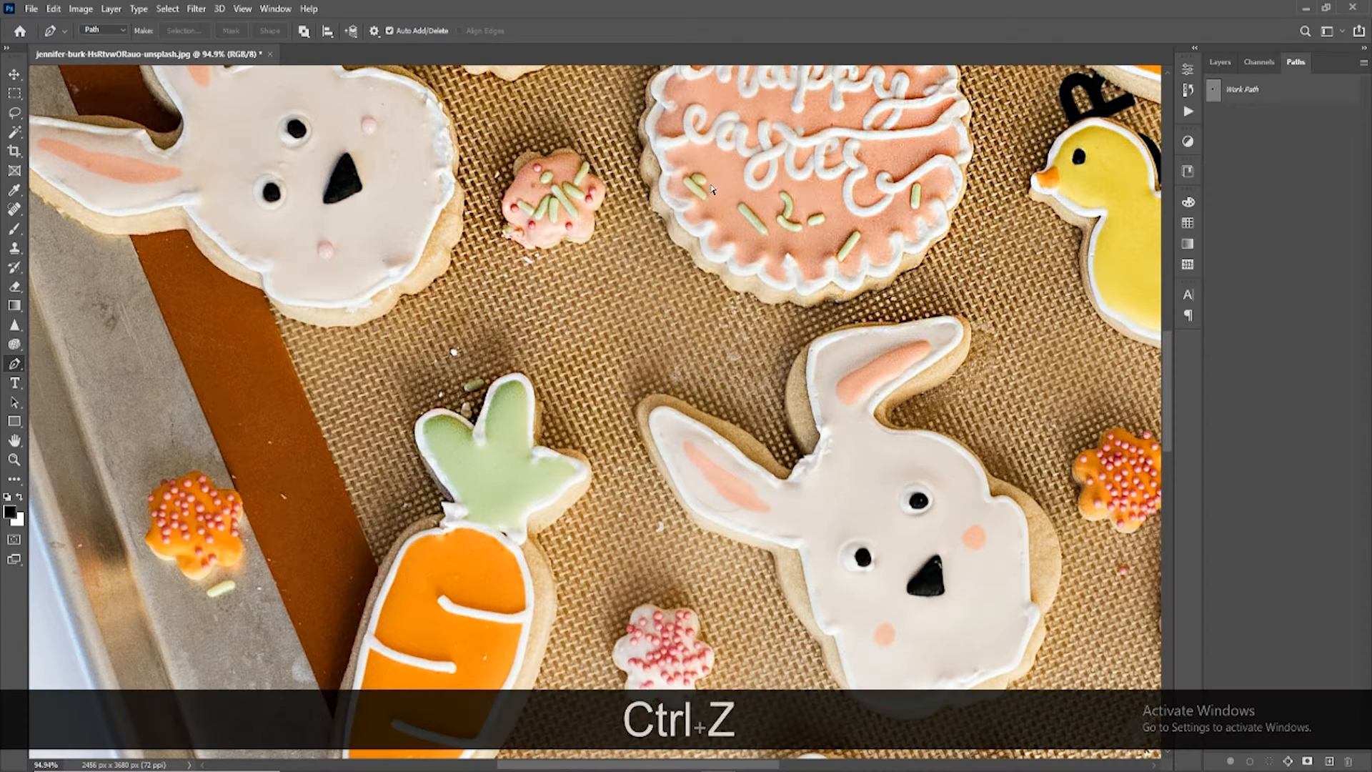
key("ctrl+z")
key("ctrl+z")
key("ctrl+z")
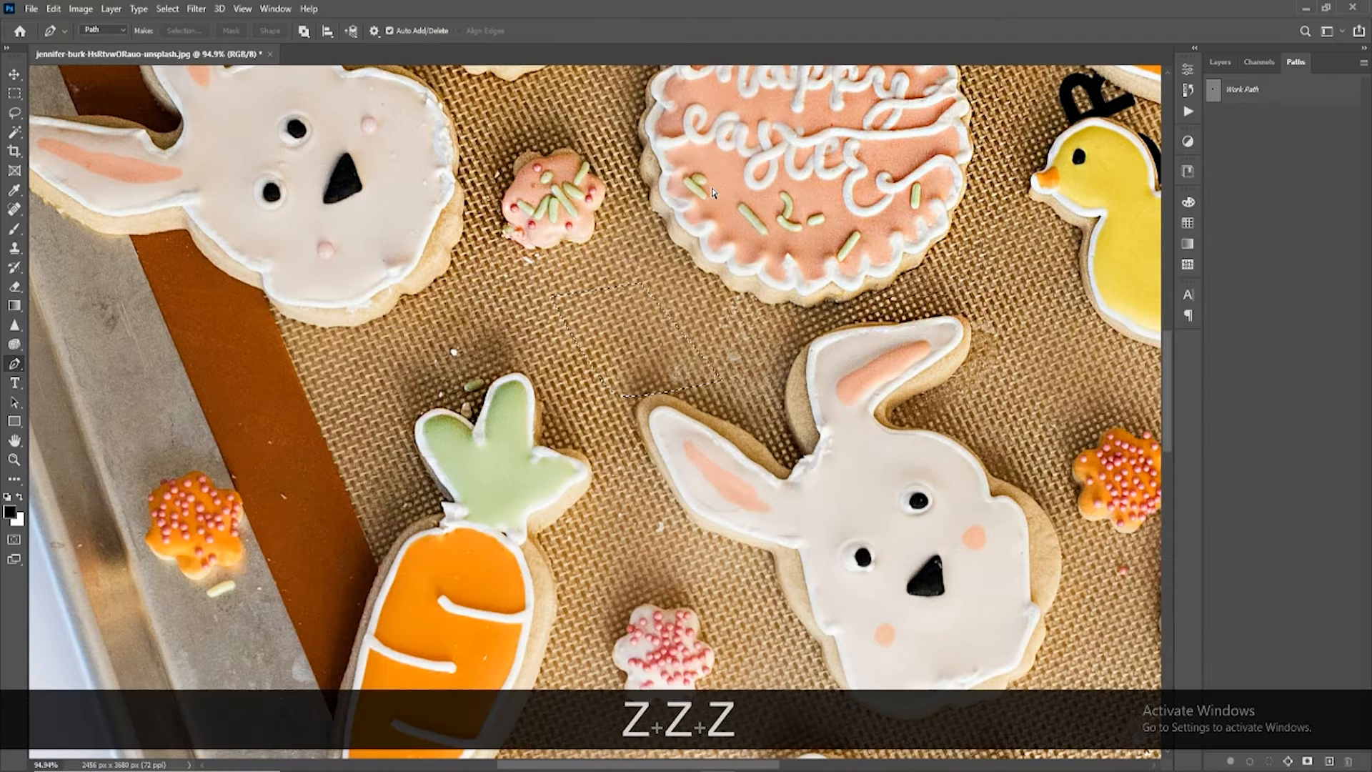
key("ctrl+z")
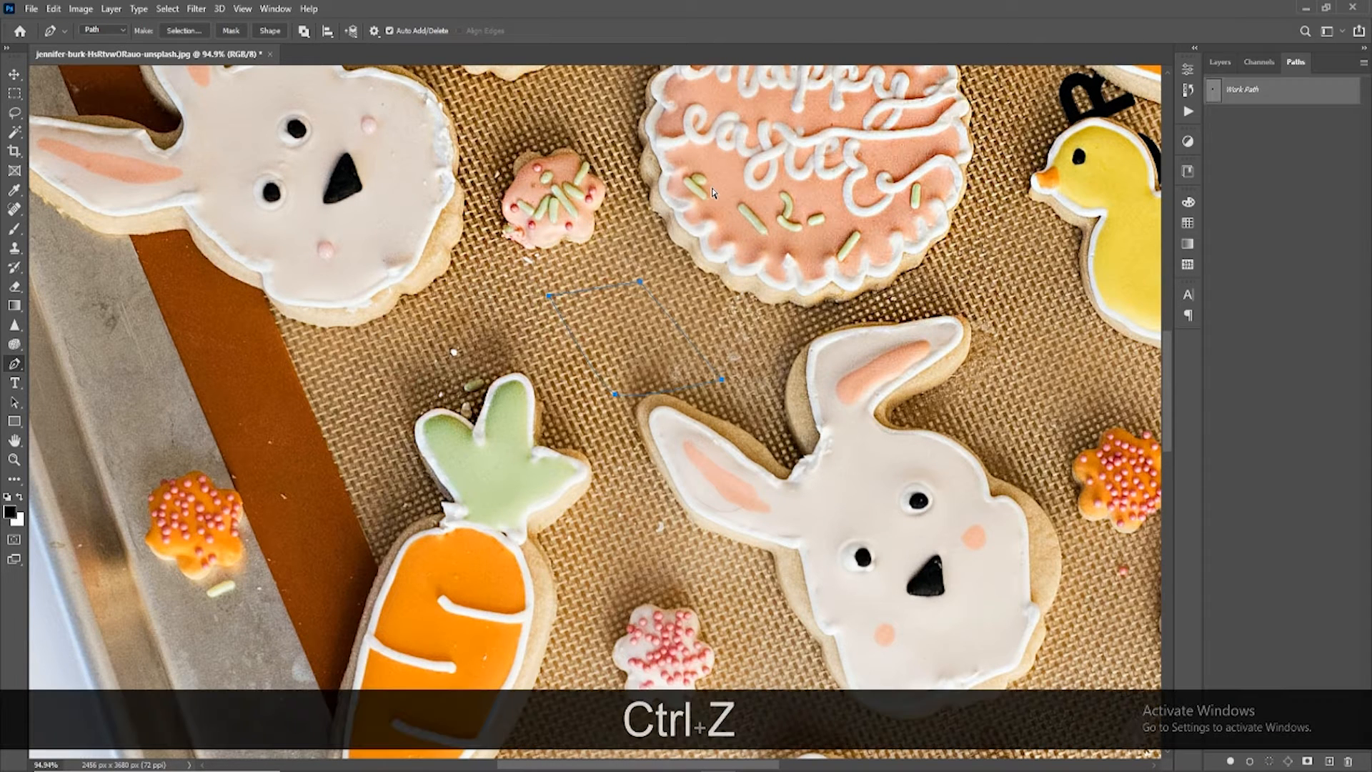
key("ctrl+z")
key("ctrl+z")
key("ctrl+z")
key("ctrl+z")
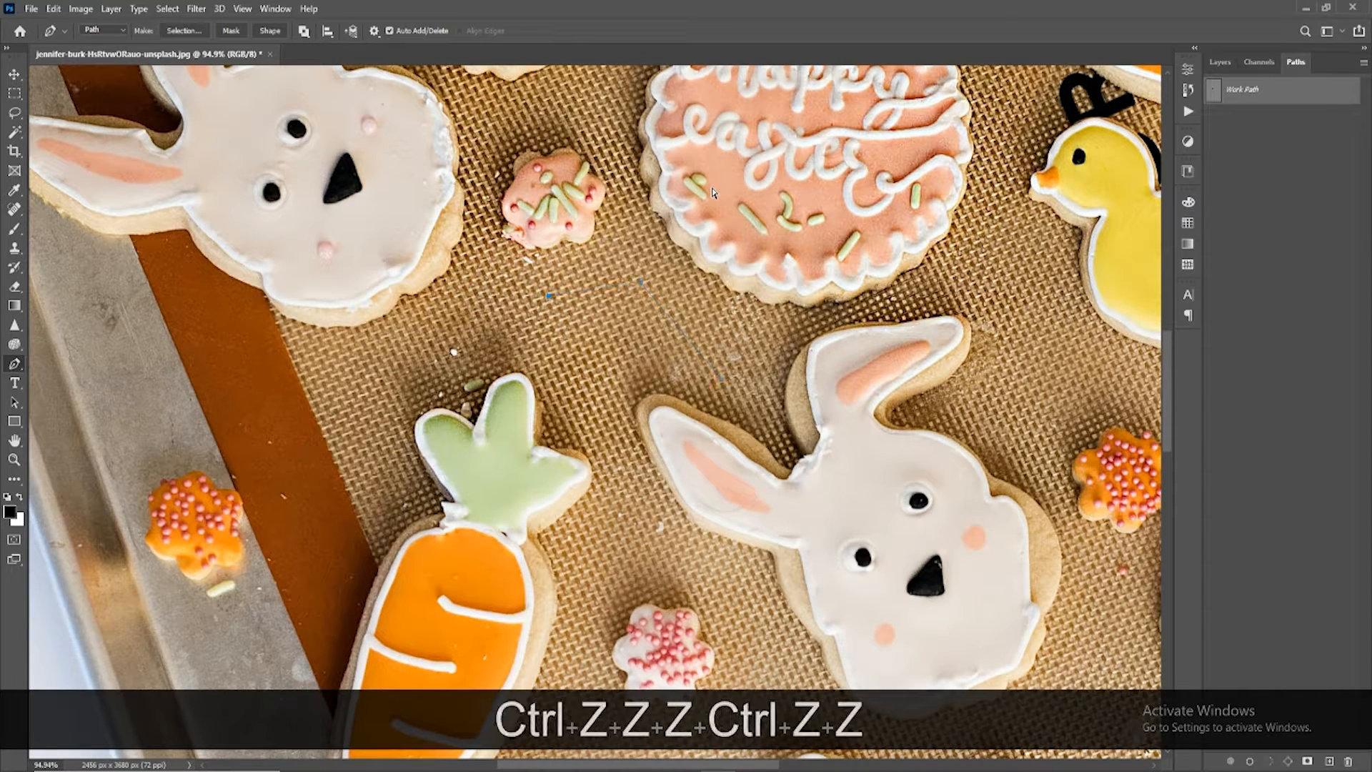
key("ctrl+z")
left_click(1220, 62)
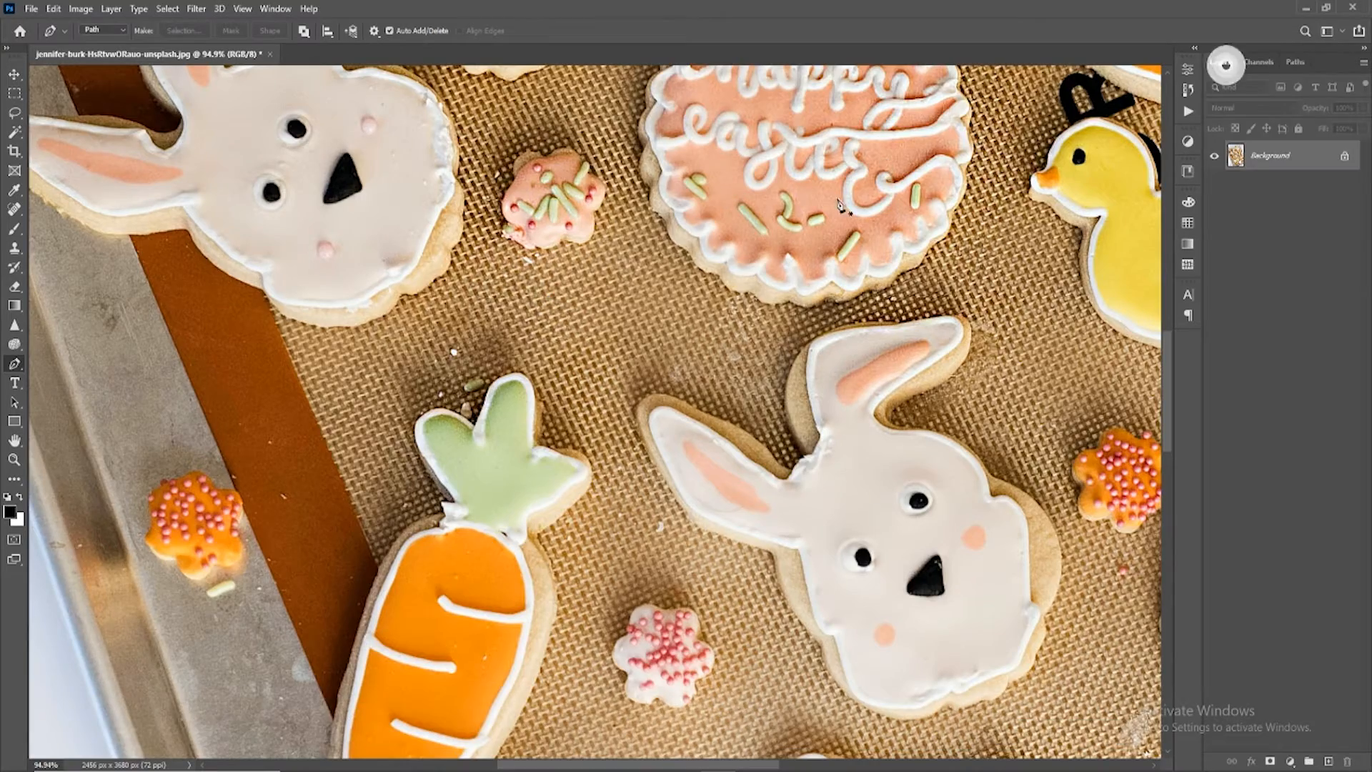
Step: Start a Pen path at the notch between the center bunny's ears and curve it up the upper ear's outer edge, dropping the outgoing handle
scroll(680, 304, "down", 5)
key("space")
left_click_drag(740, 421, 640, 231)
scroll(772, 268, "up", 5)
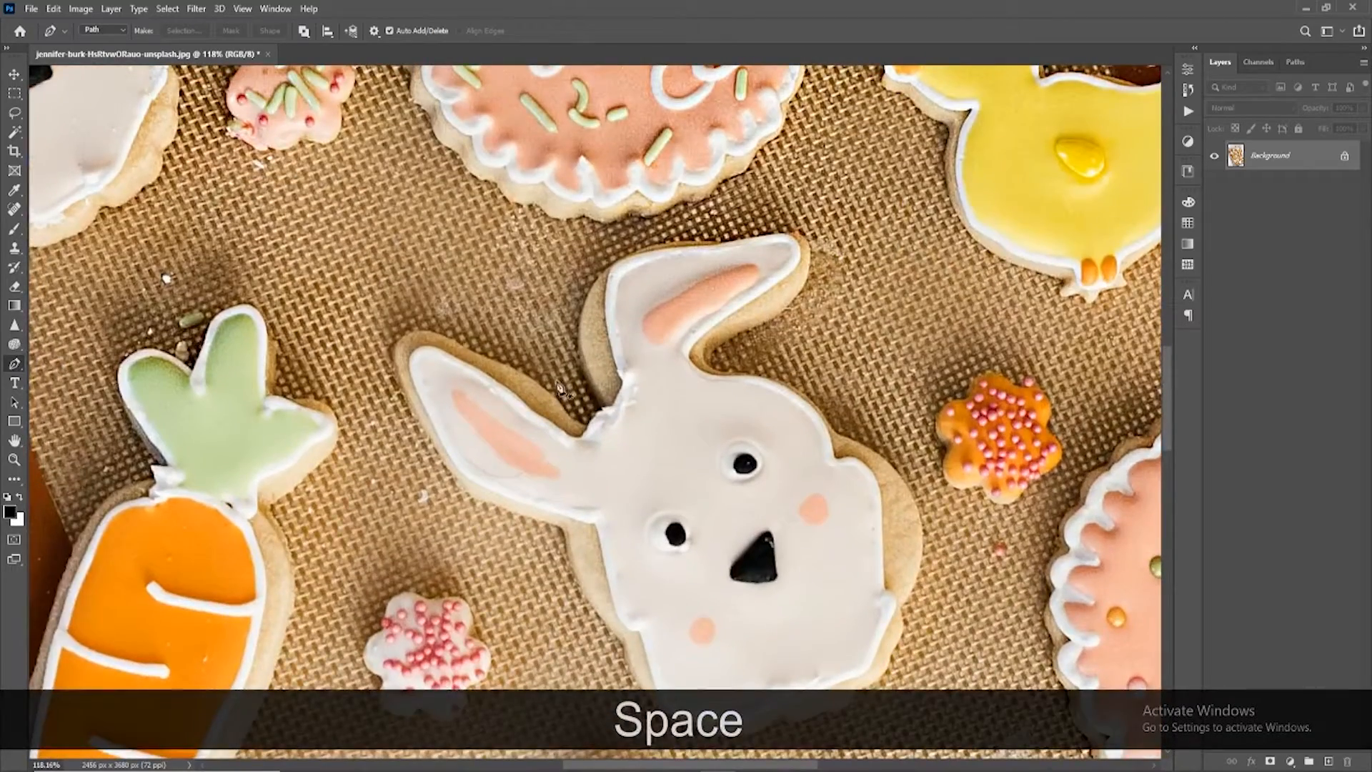
key("space")
left_click_drag(561, 389, 703, 376)
scroll(765, 386, "up", 4)
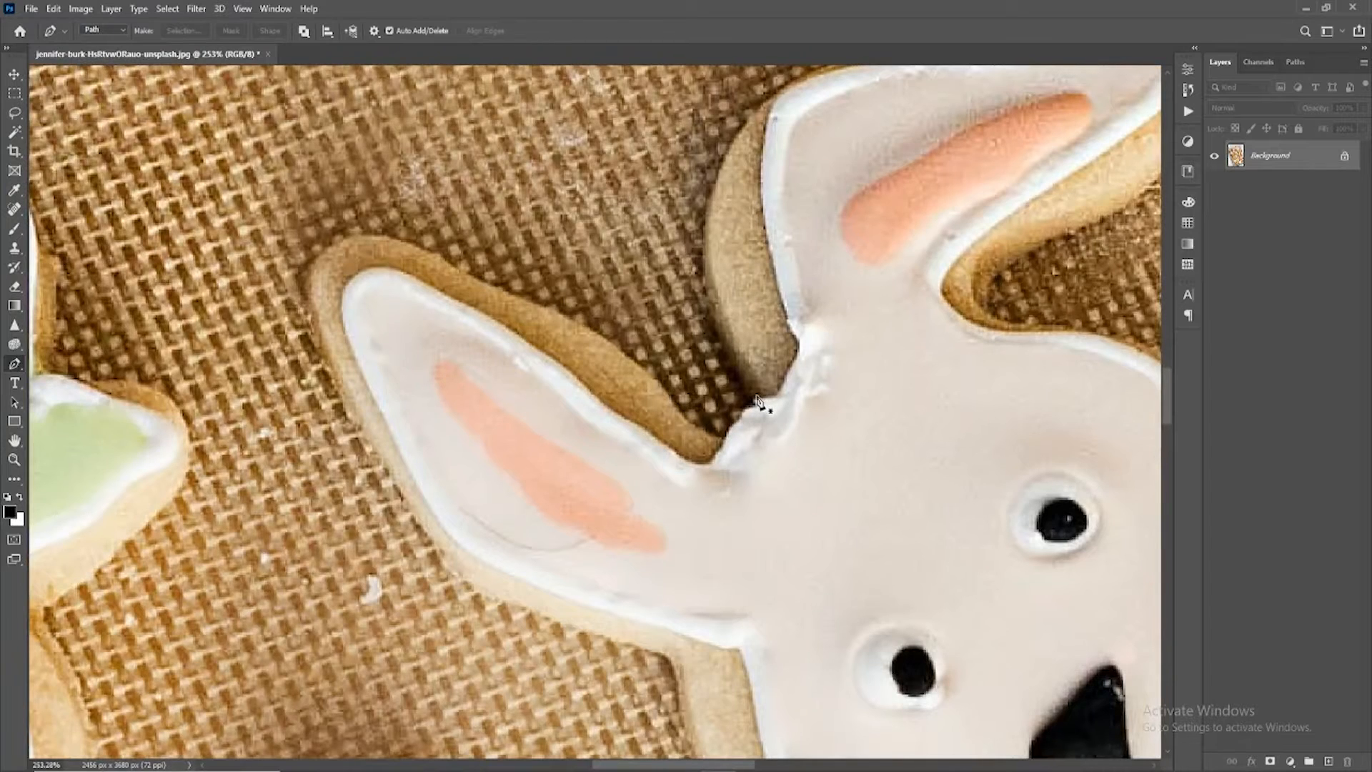
left_click(759, 400)
key("space")
left_click_drag(775, 304, 770, 383)
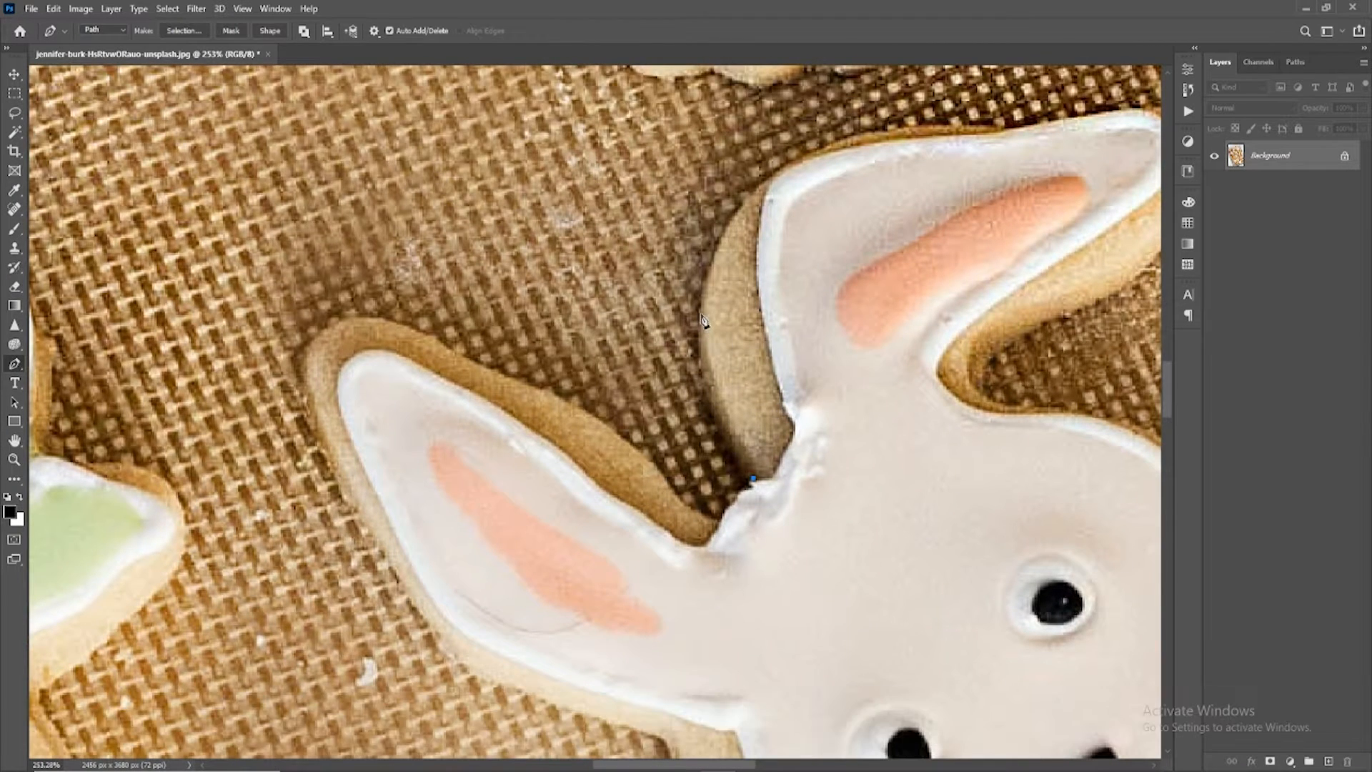
left_click_drag(698, 312, 706, 233)
left_click(699, 312, "alt")
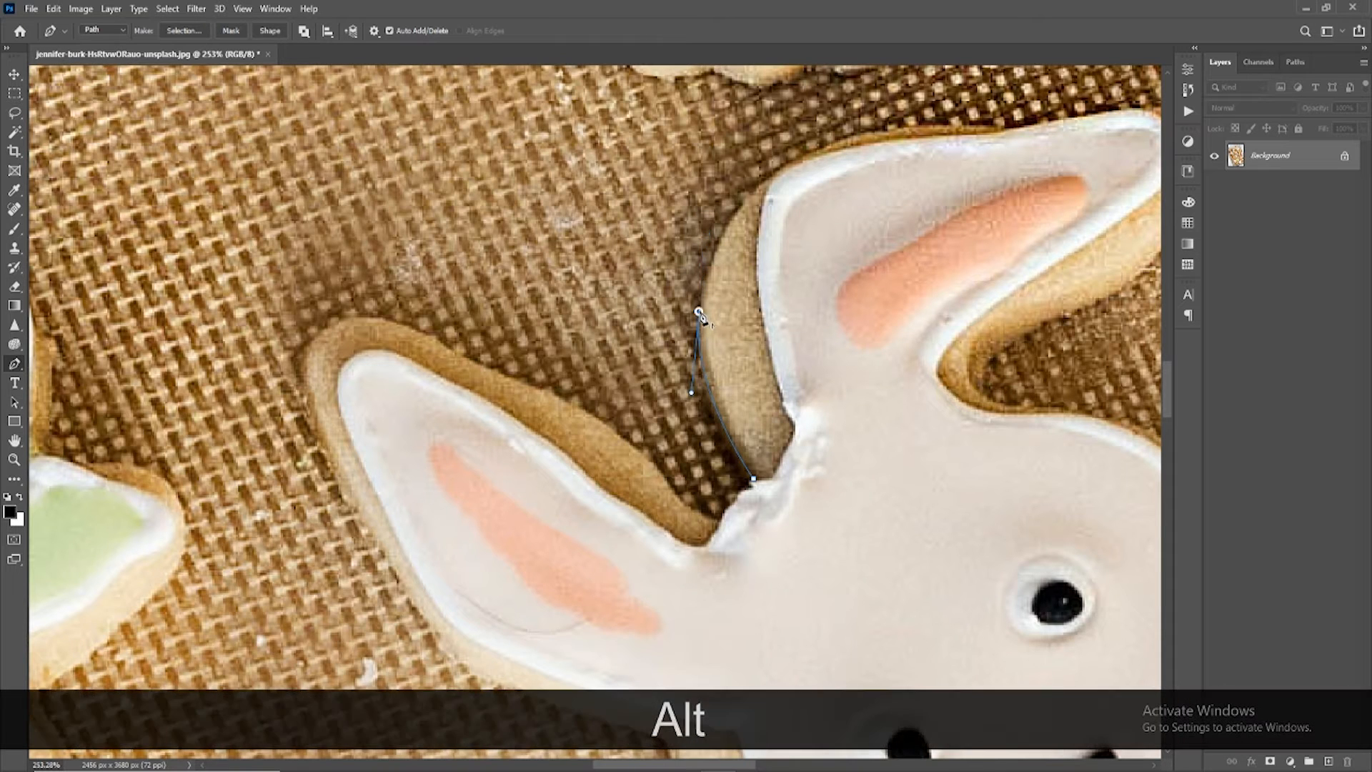
Step: Continue the path over the upper ear's top edge and around its tip, dropping outgoing handles where the cookie edge changes direction
key("space")
left_click_drag(772, 279, 737, 361)
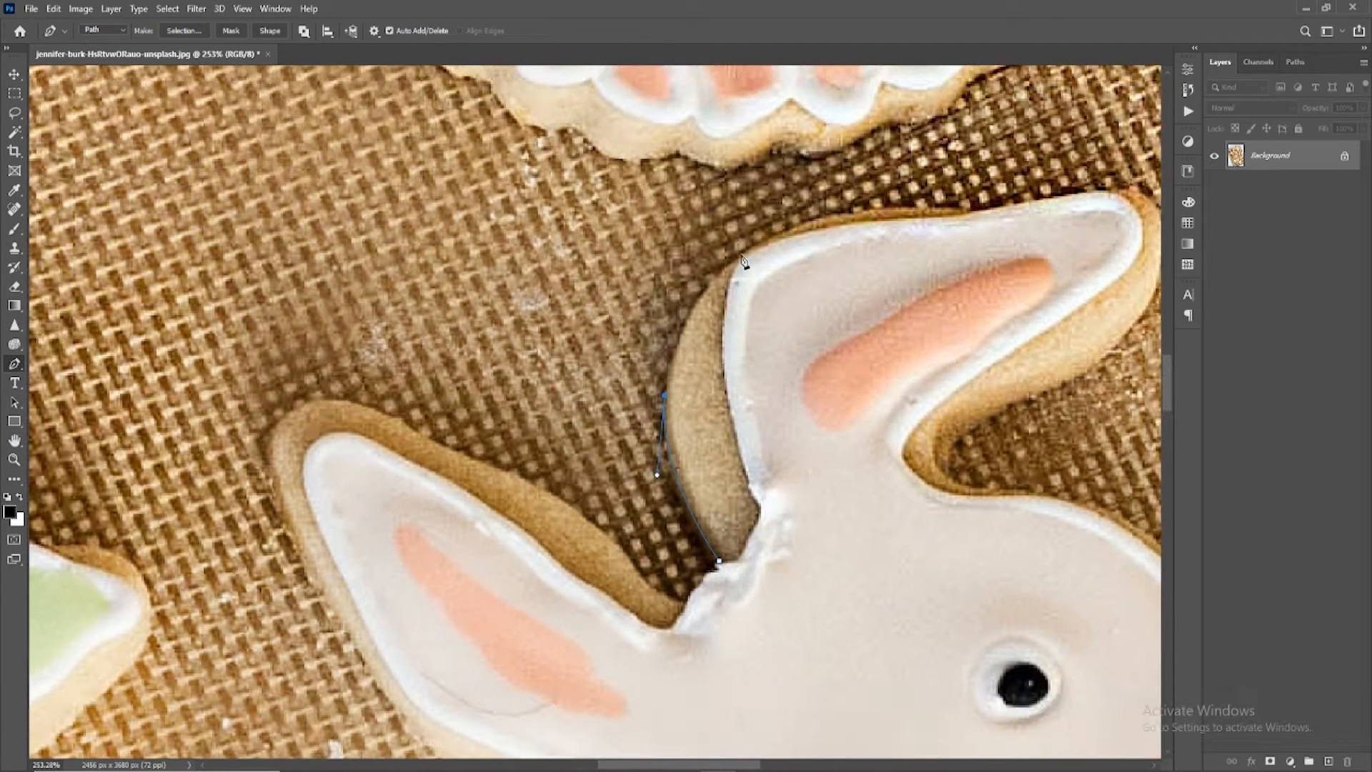
left_click_drag(741, 254, 795, 220)
left_click(743, 256, "alt")
key("space")
left_click_drag(935, 252, 790, 281)
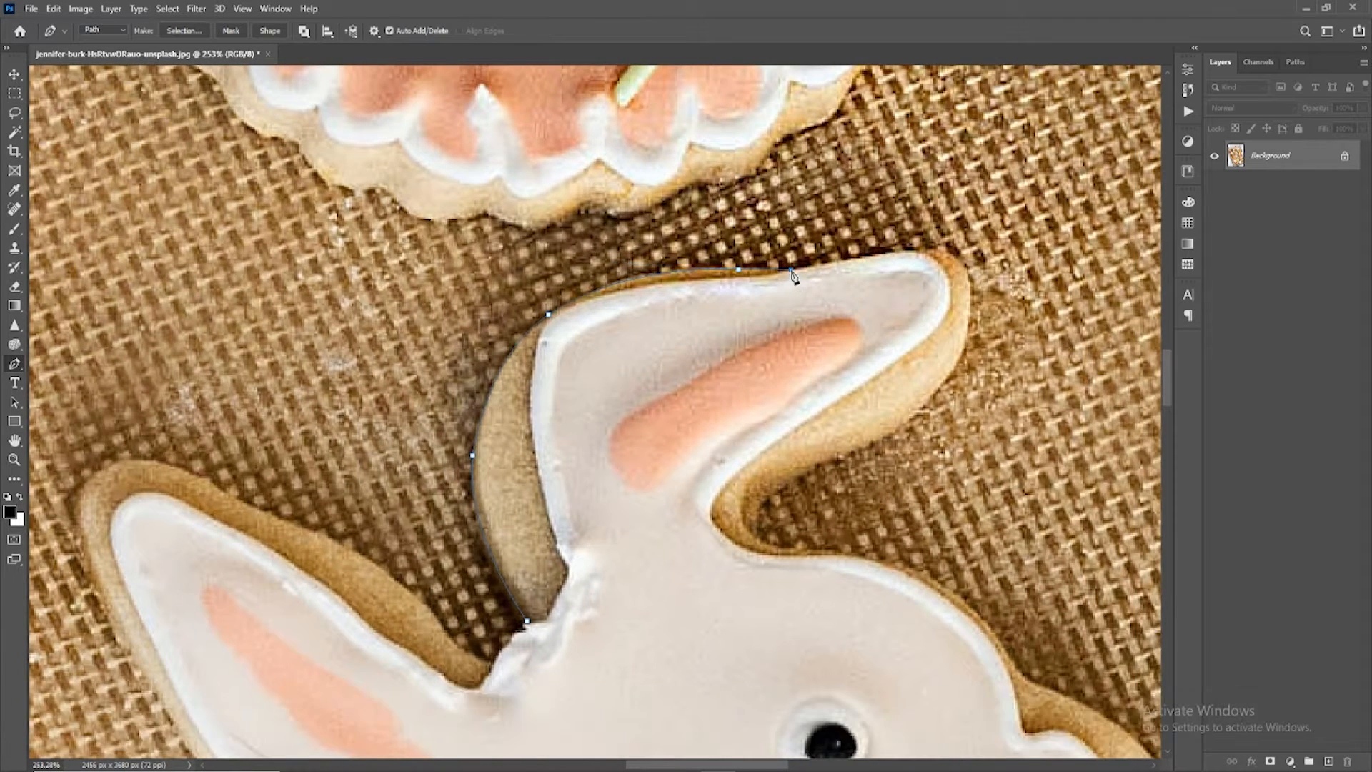
left_click_drag(905, 259, 970, 337)
left_click(969, 285, "alt")
left_click_drag(963, 351, 955, 366)
Step: Trace the underside of the upper ear with curved path segments back to the inner bend near the head
scroll(953, 379, "up", 3, "alt")
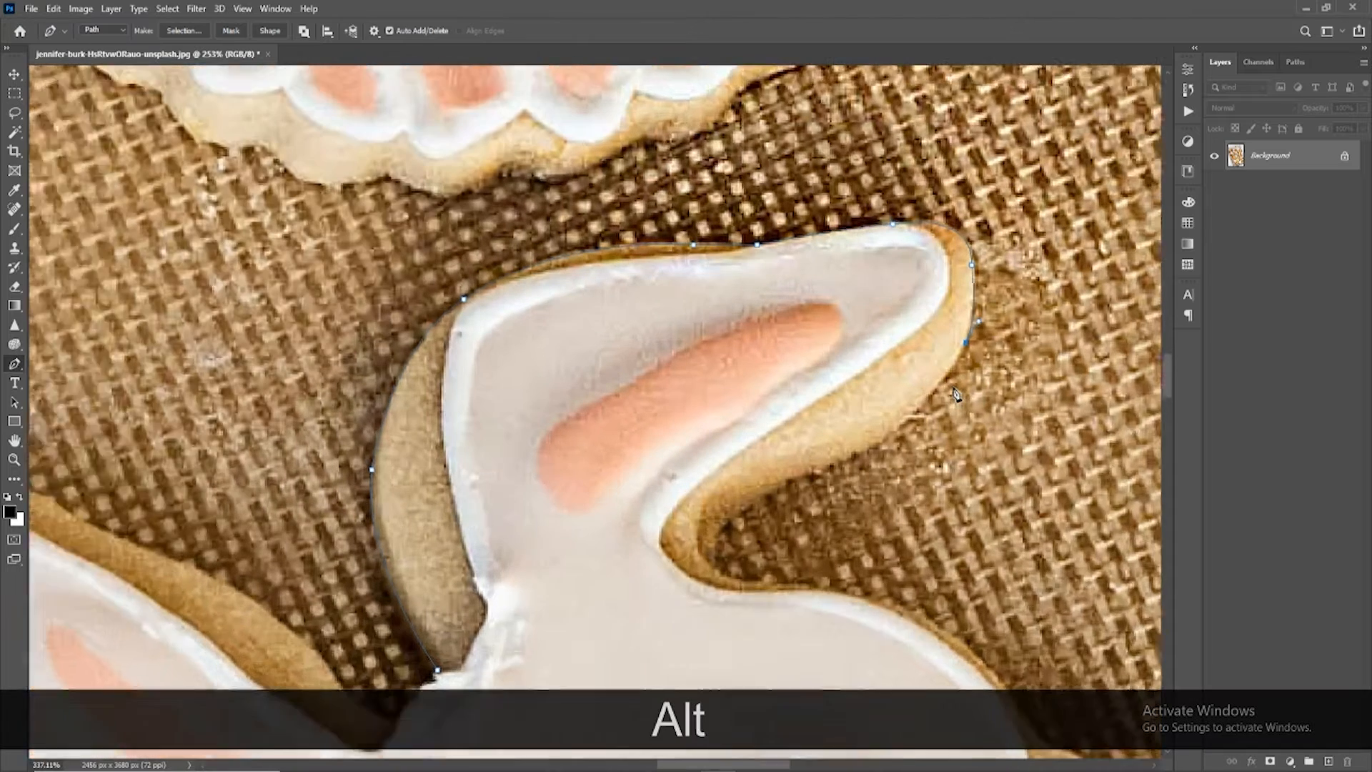
left_click_drag(873, 445, 824, 470)
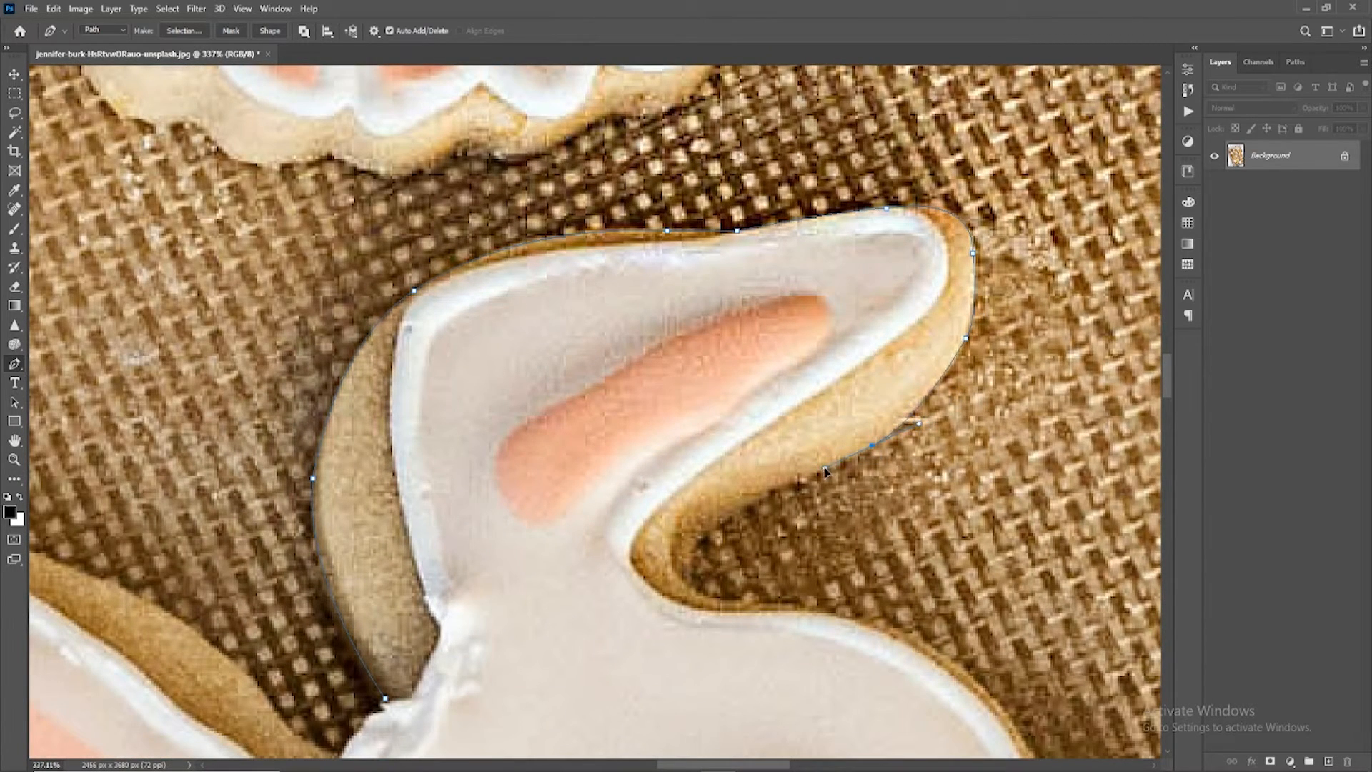
key("alt")
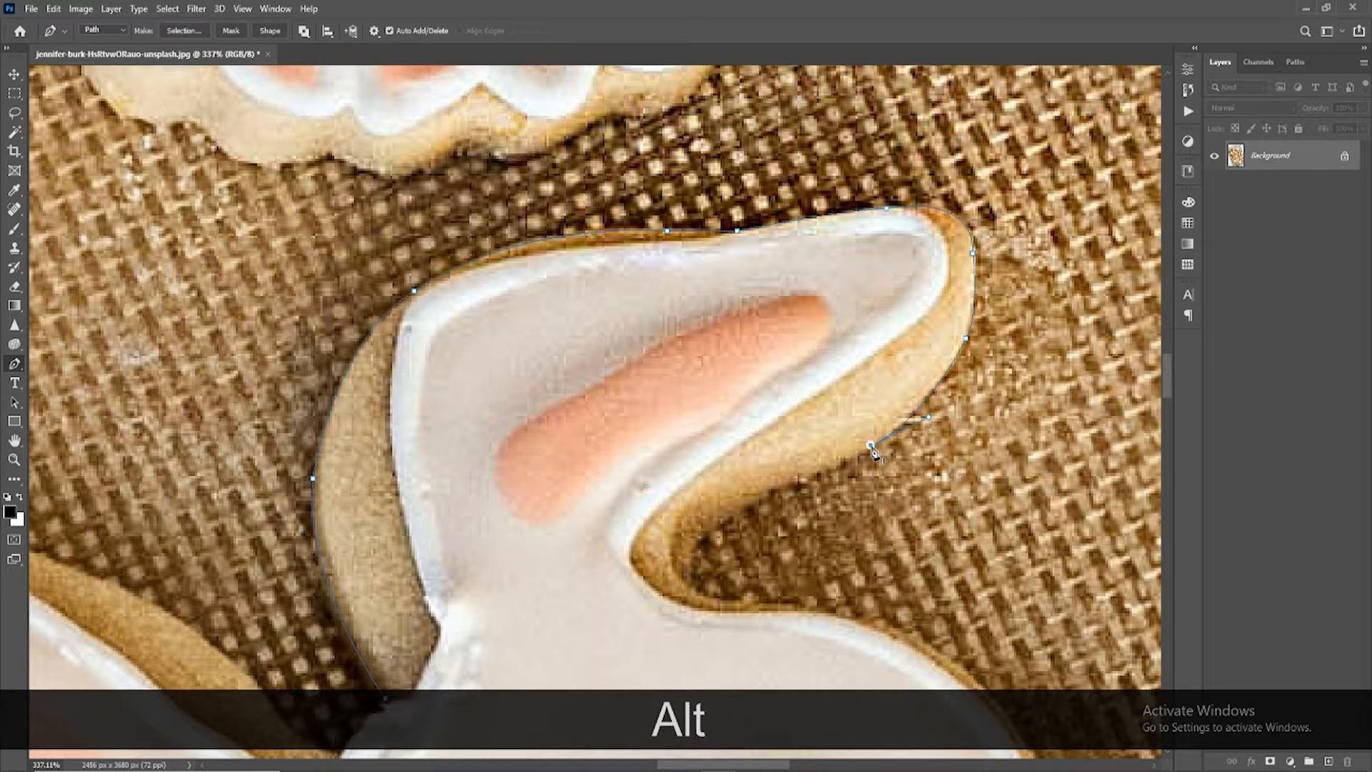
key("space")
left_click_drag(874, 451, 851, 323)
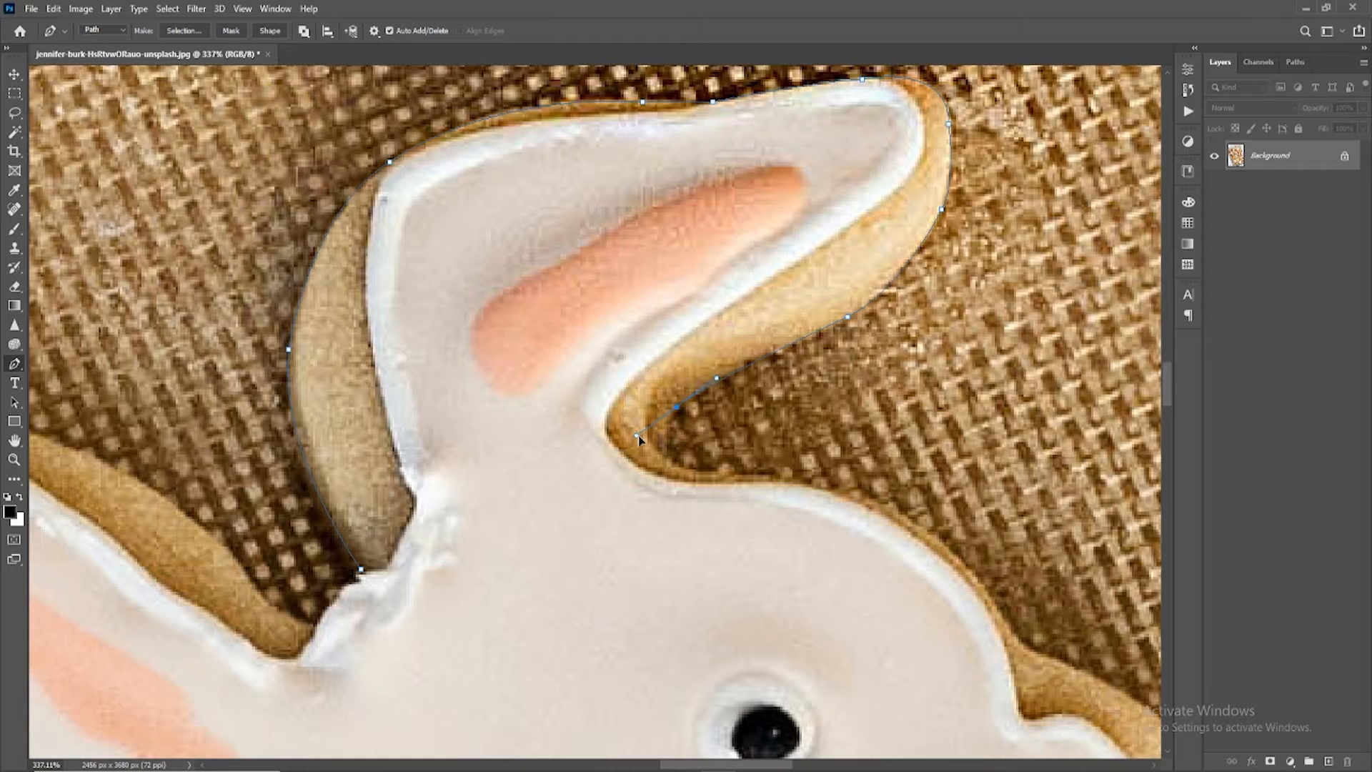
left_click(677, 406, "alt")
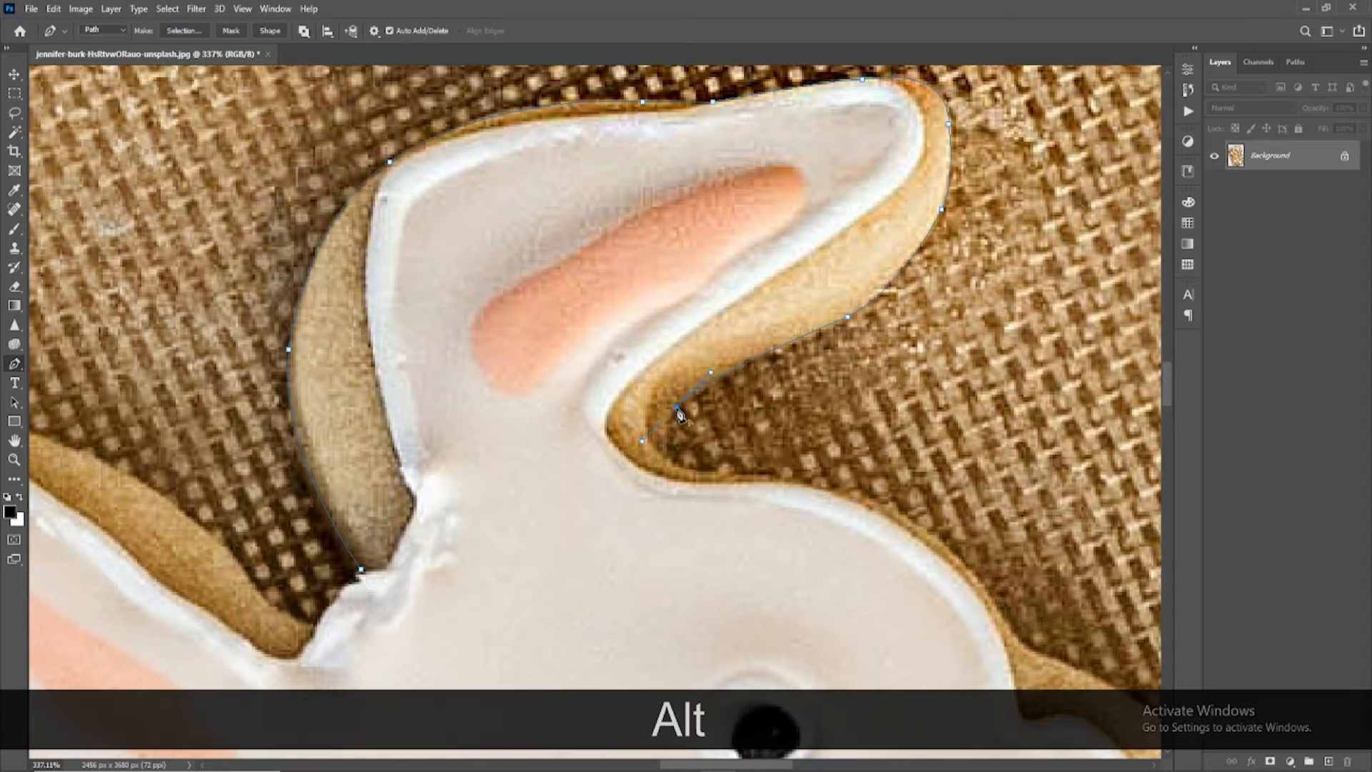
Step: Trace the path around the ear's inner bend and over the top of the head to where the cookie base widens
left_click(712, 475)
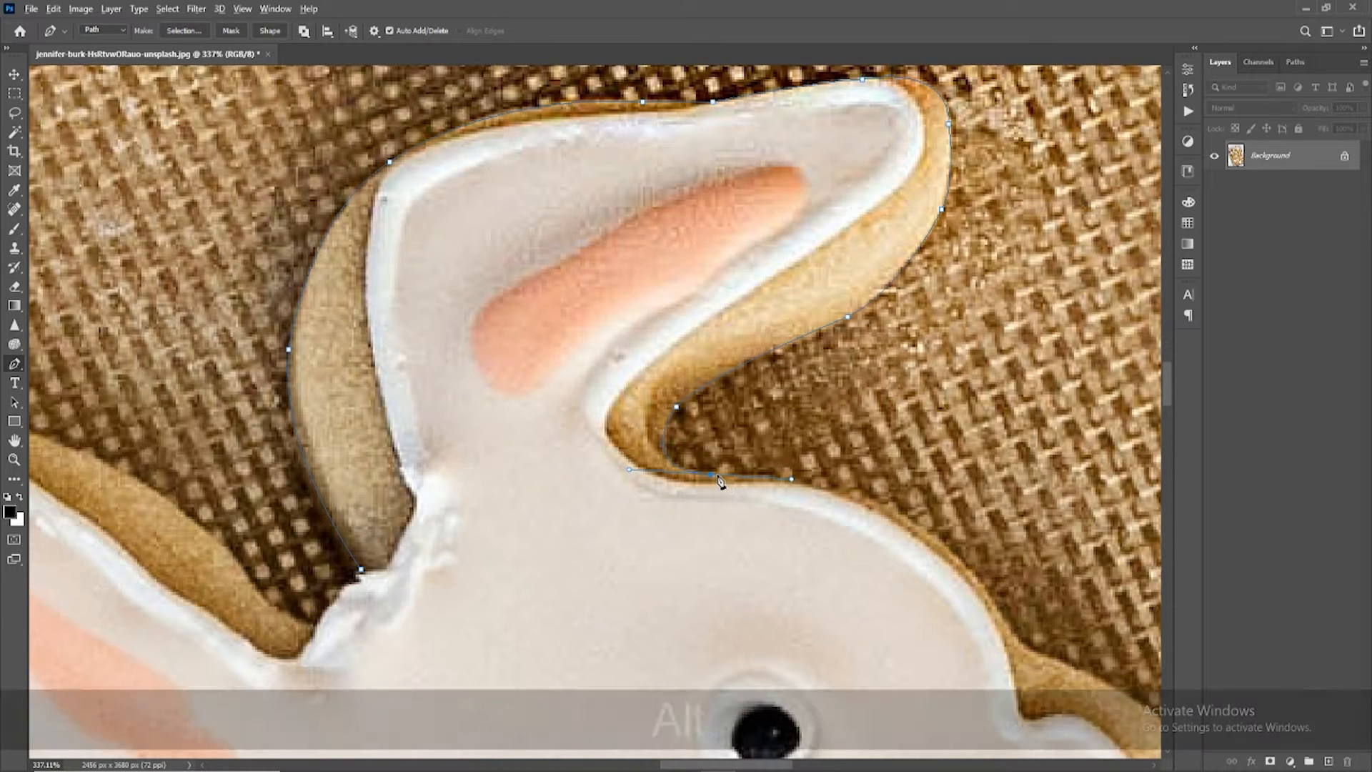
left_click_drag(906, 516, 960, 561)
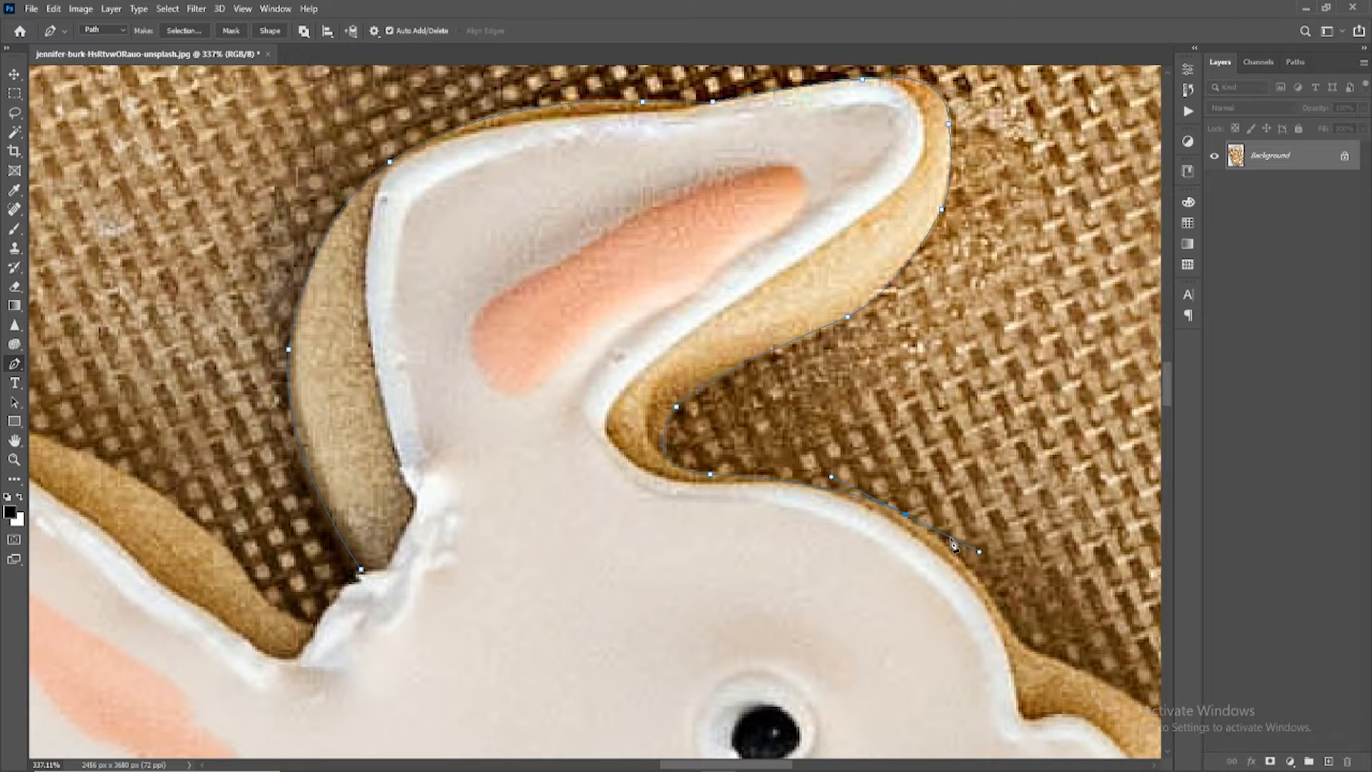
left_click(907, 516, "alt")
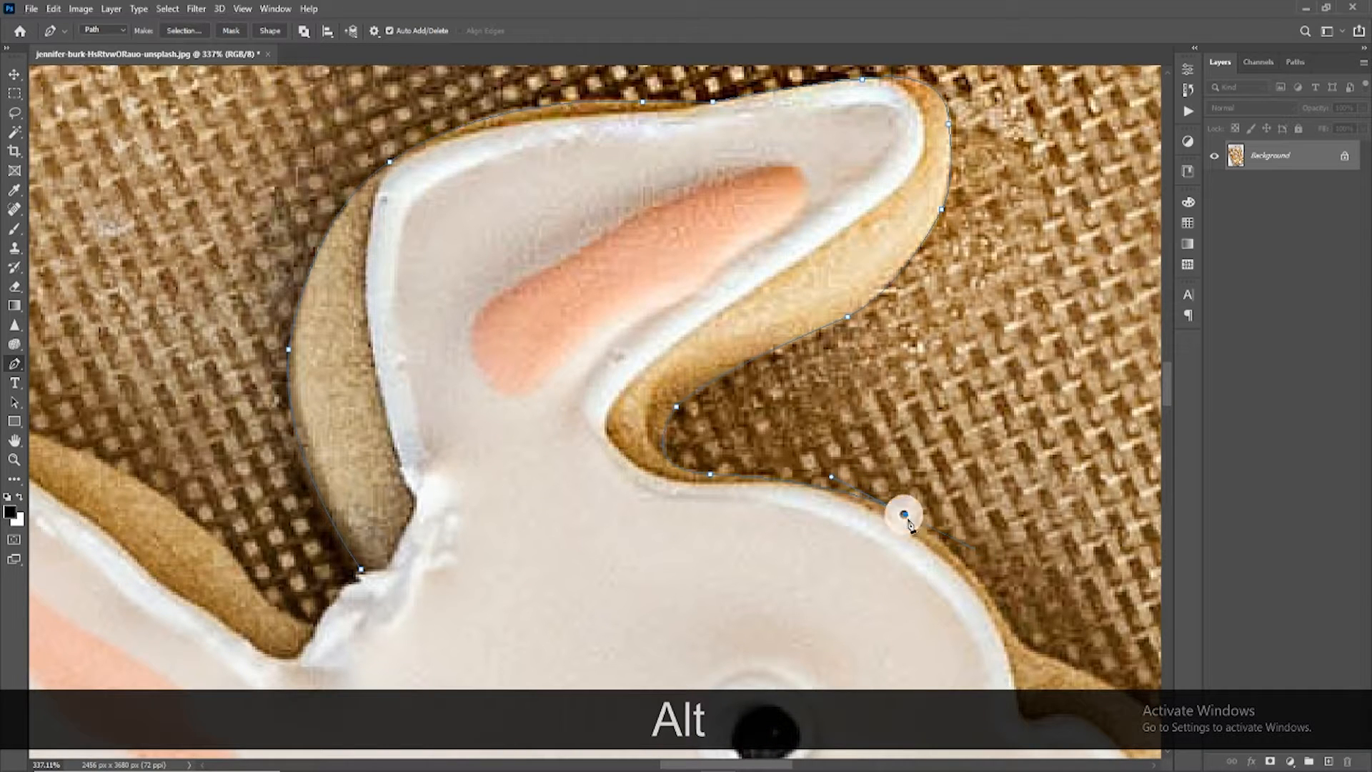
left_click_drag(917, 540, 690, 330)
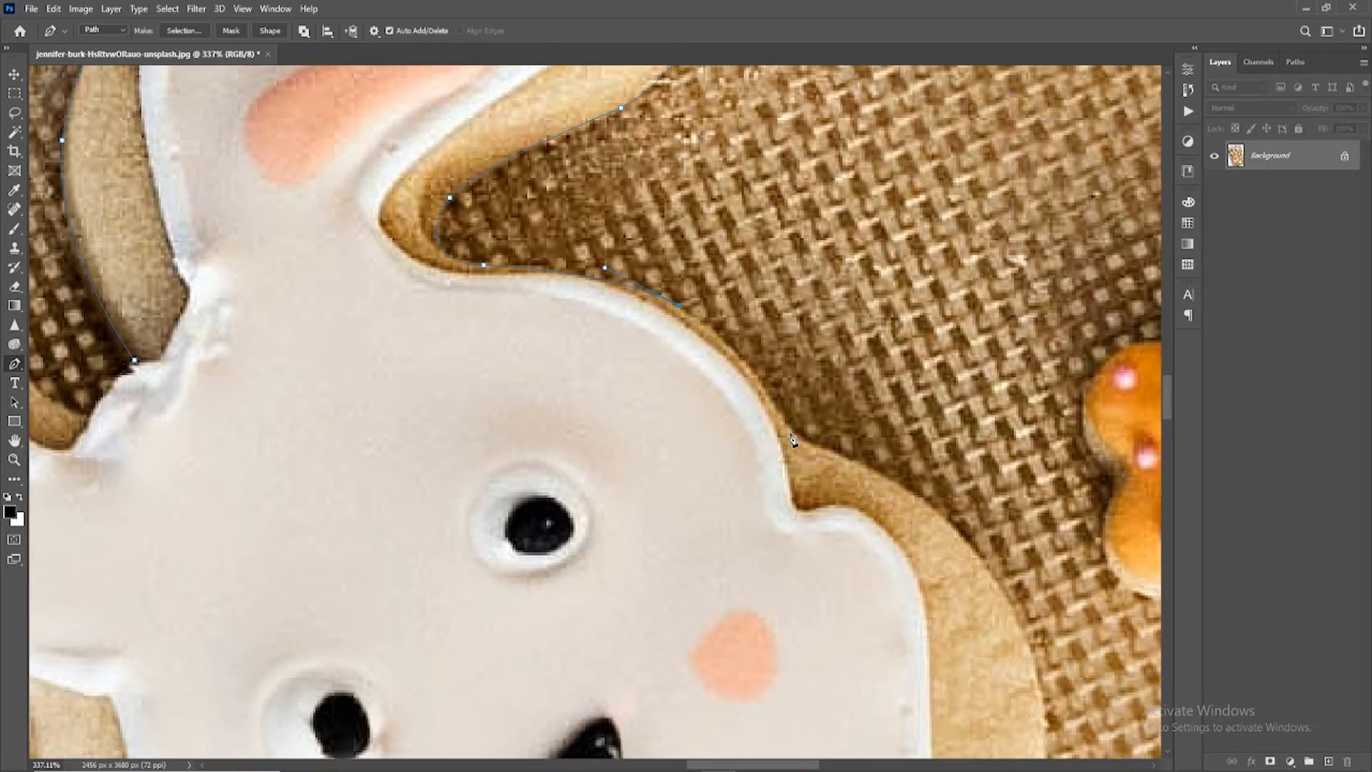
left_click(829, 484)
left_click(790, 428, "alt")
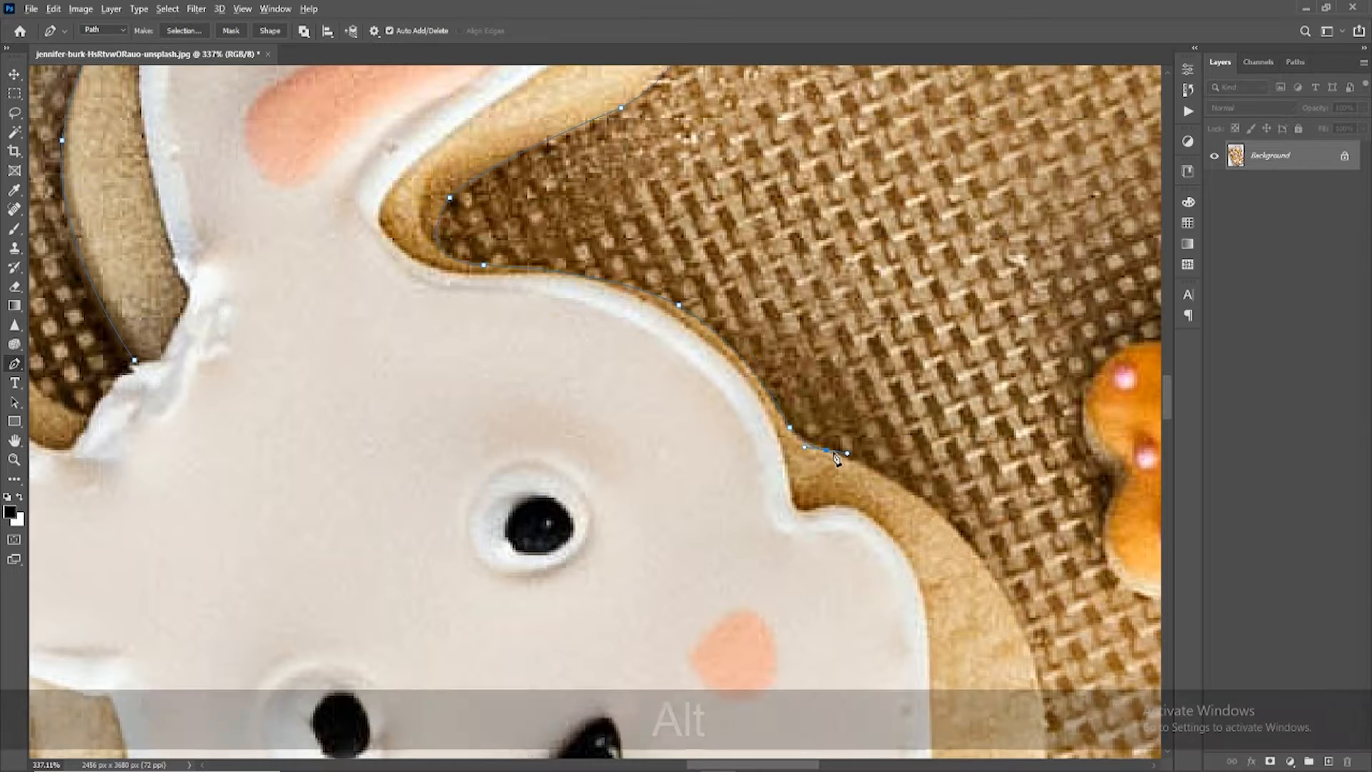
left_click(827, 450, "alt")
Step: Continue the path around the bunny's rounded cheek to its lower edge, dropping the outgoing handle at the middle anchor
left_click_drag(866, 482, 770, 317)
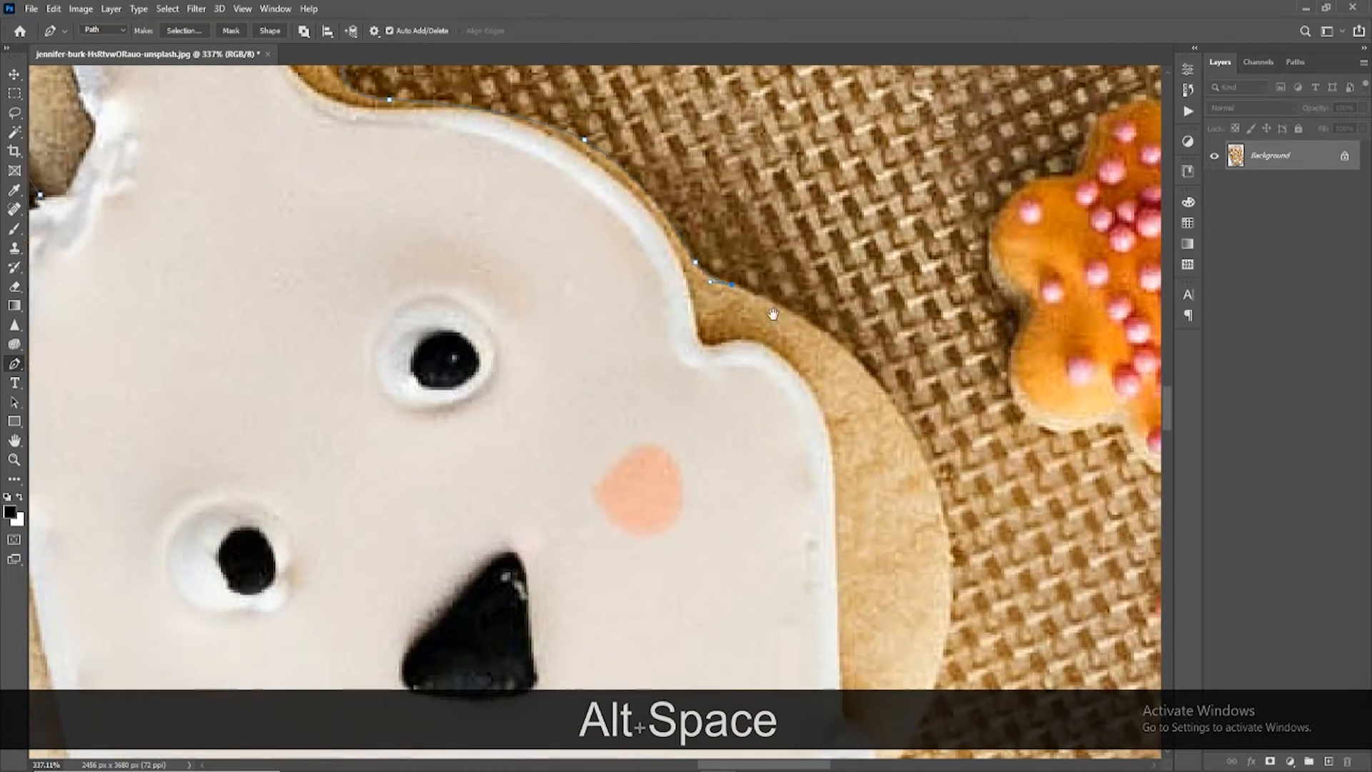
left_click_drag(893, 404, 940, 484)
key("alt")
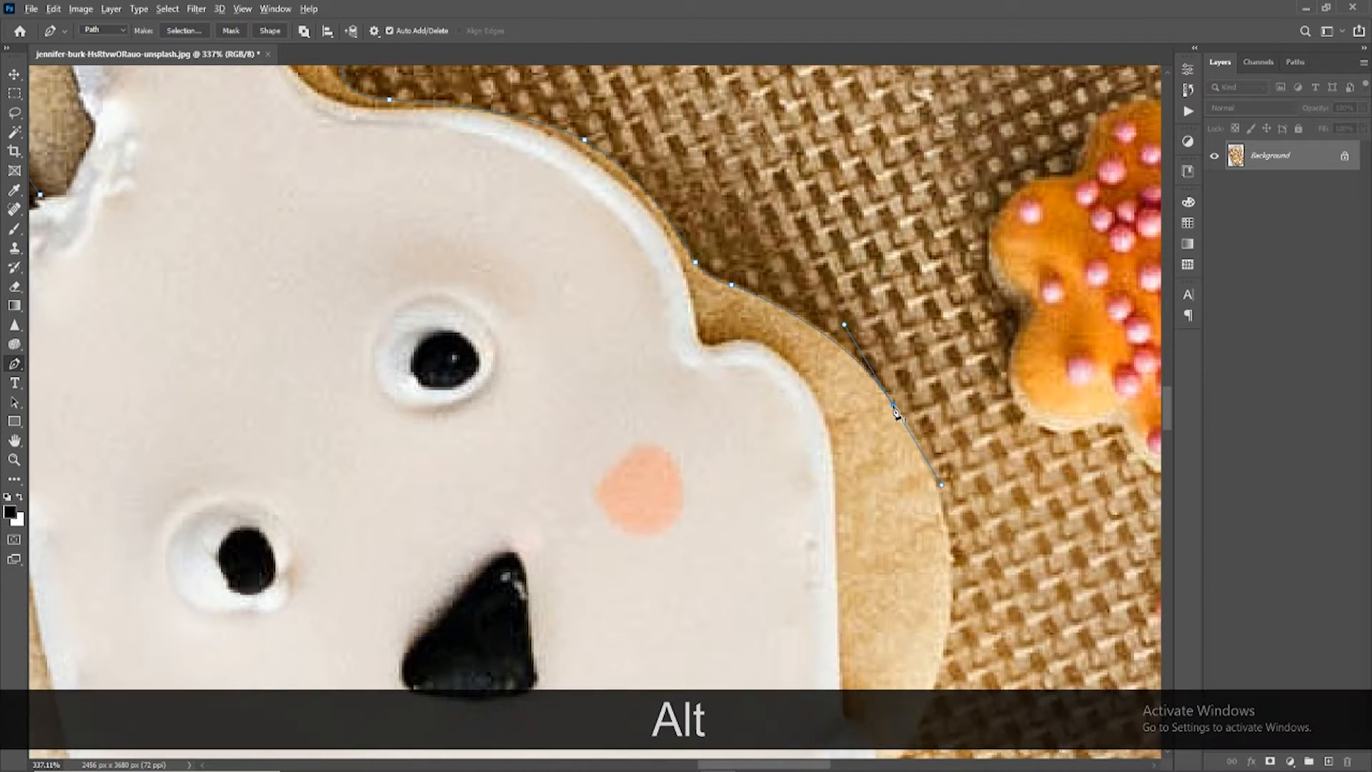
key("space")
left_click_drag(940, 572, 897, 364)
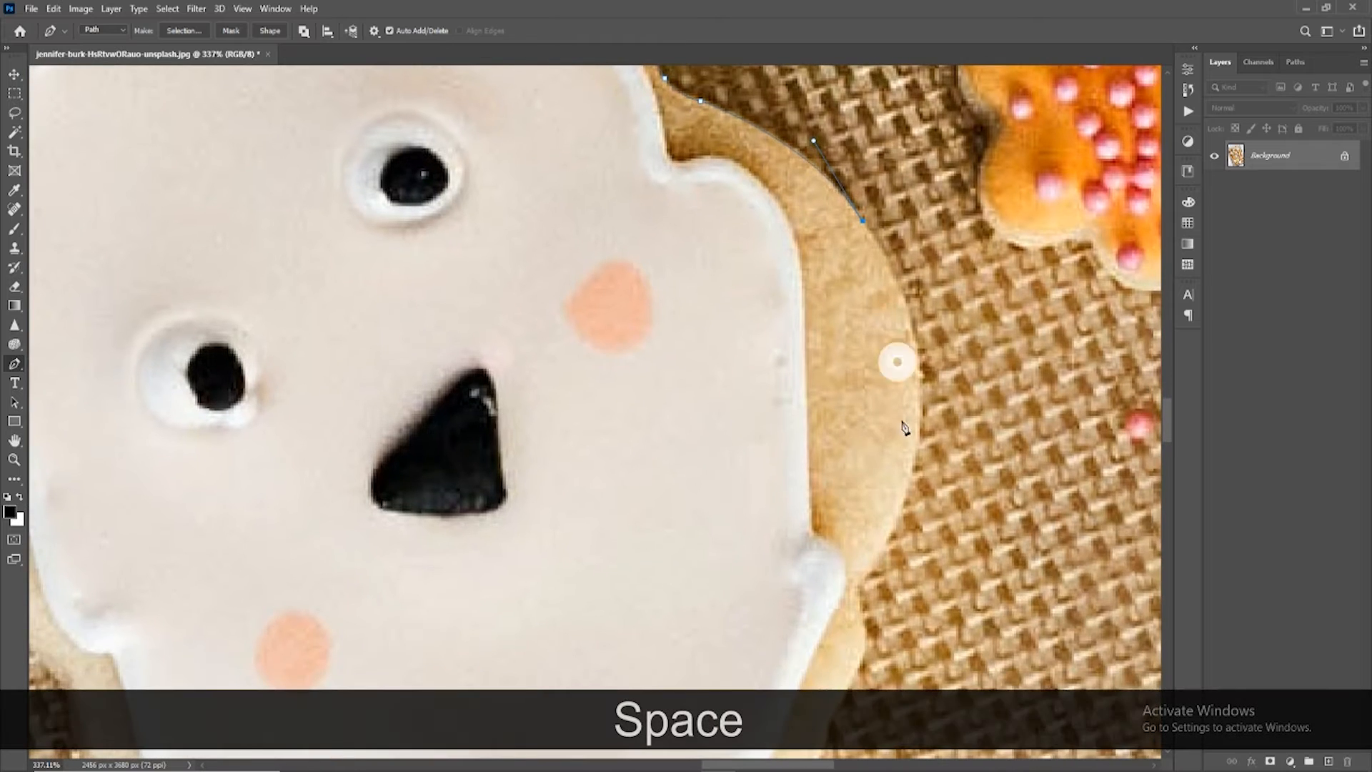
left_click_drag(887, 541, 842, 632)
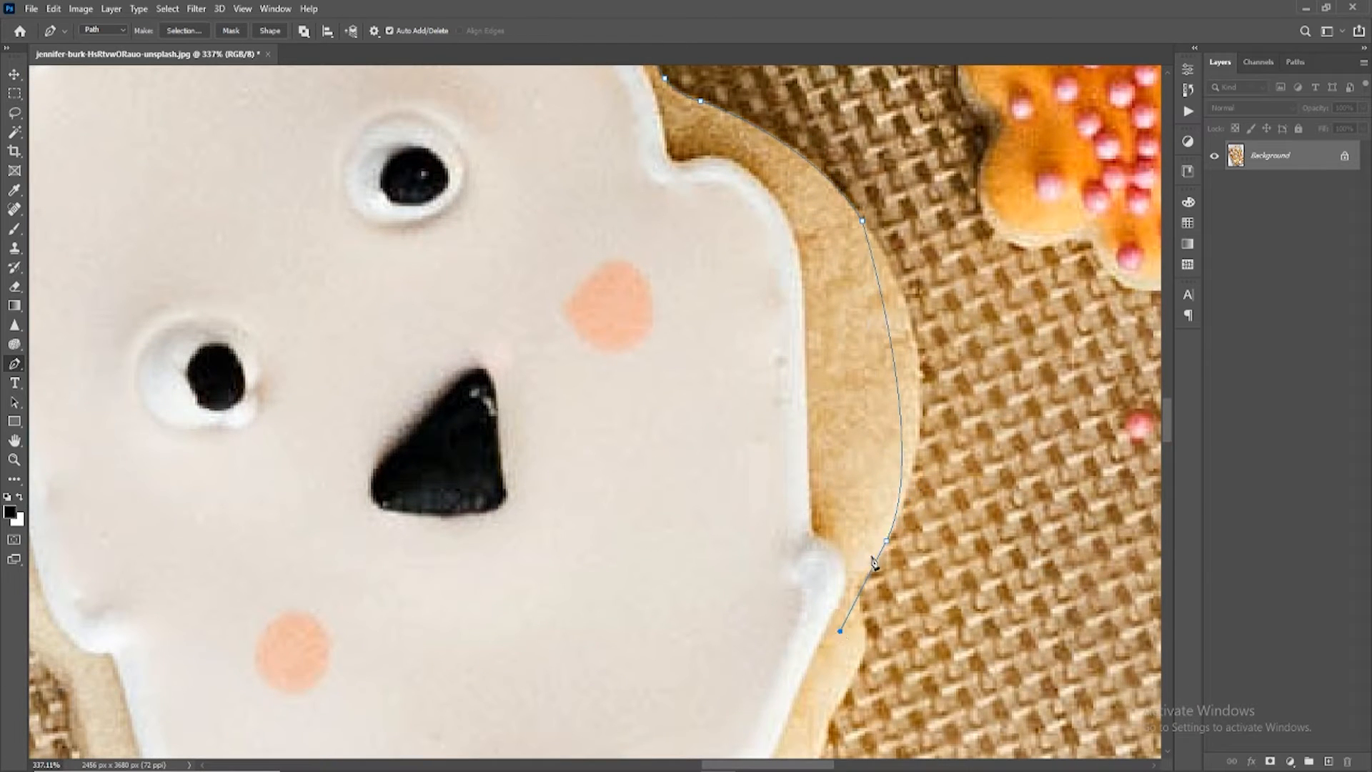
key("ctrl")
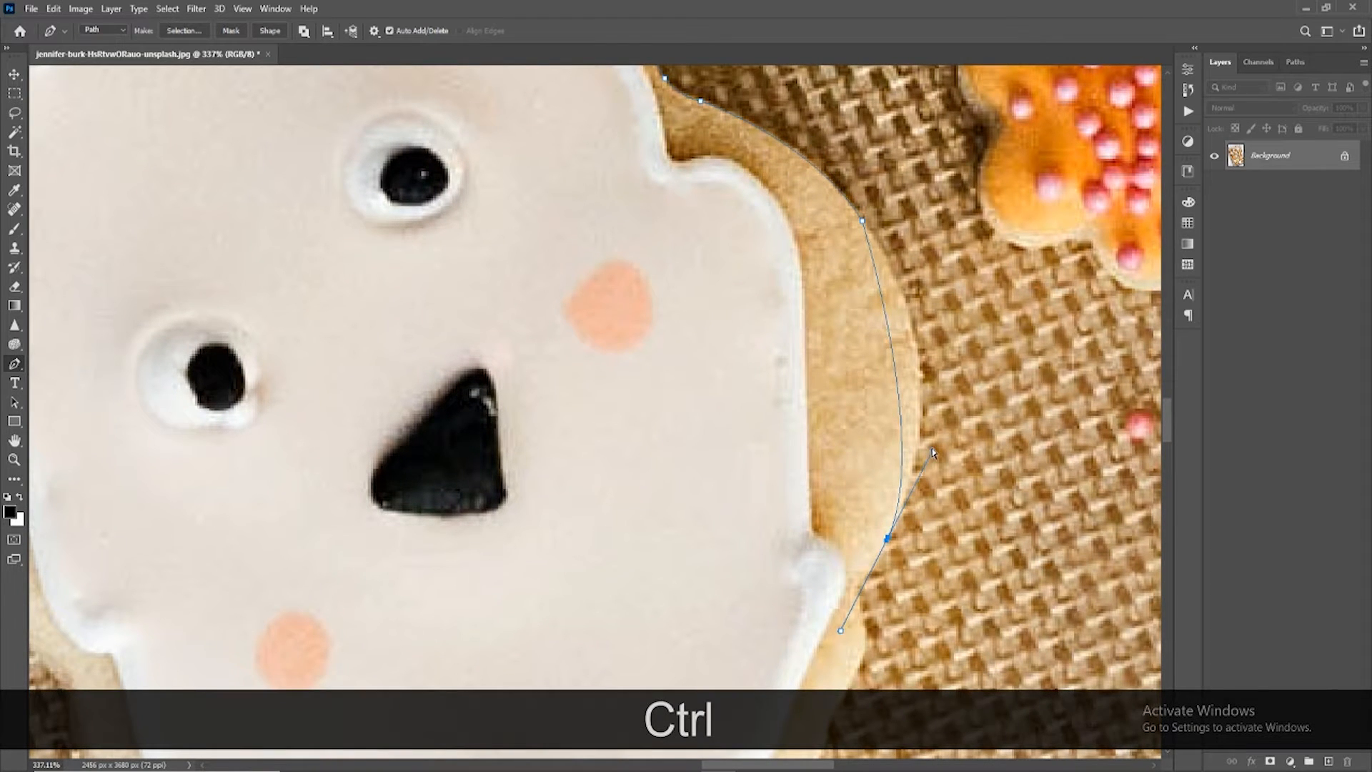
left_click_drag(933, 451, 979, 369)
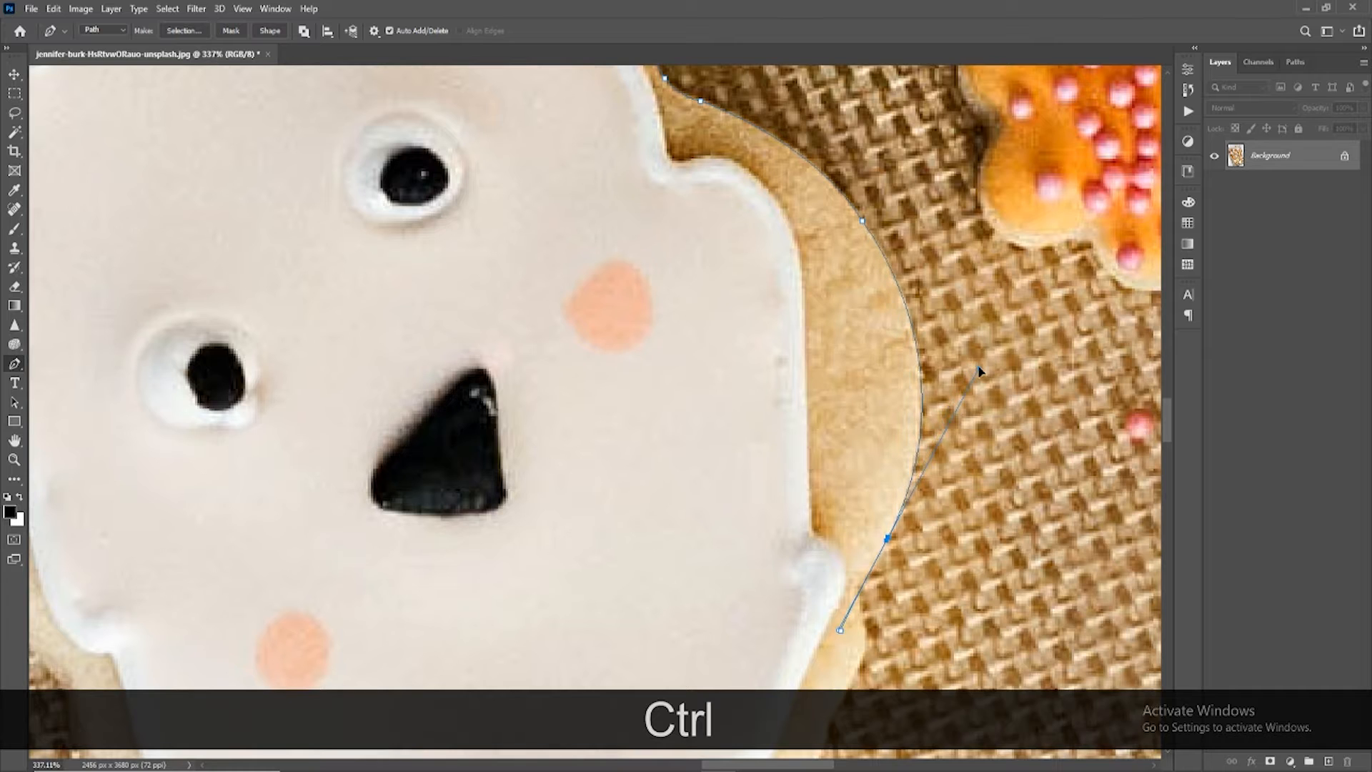
key("alt")
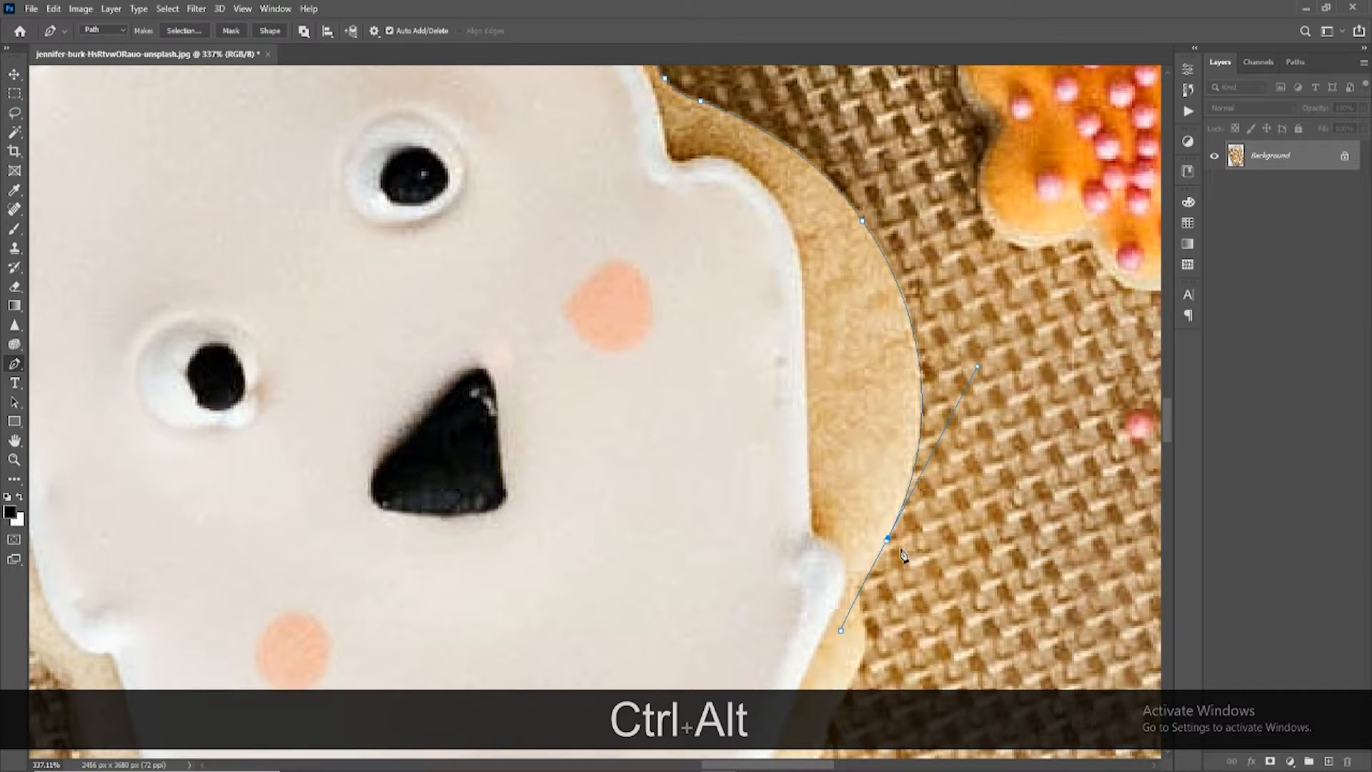
key("space")
left_click_drag(904, 556, 892, 478)
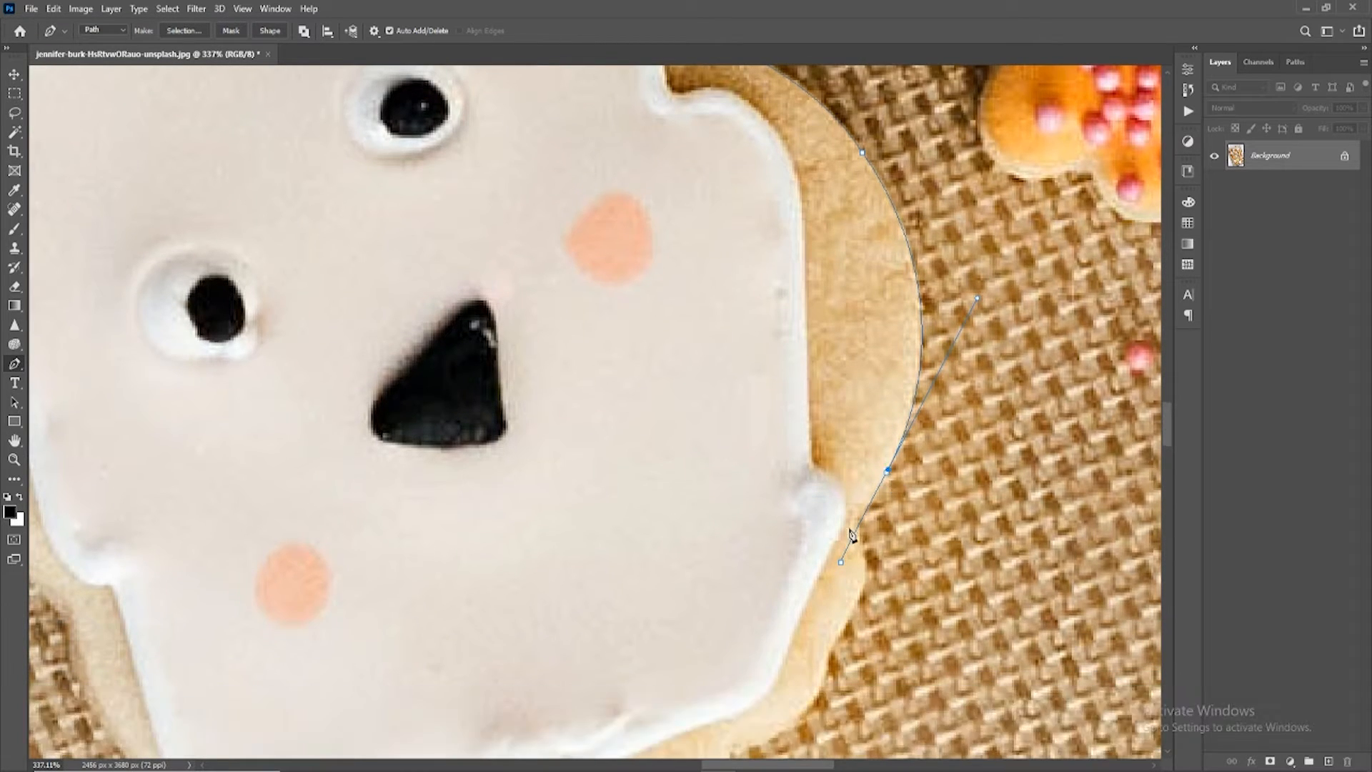
key("ctrl+z")
key("ctrl+z")
key("ctrl+z")
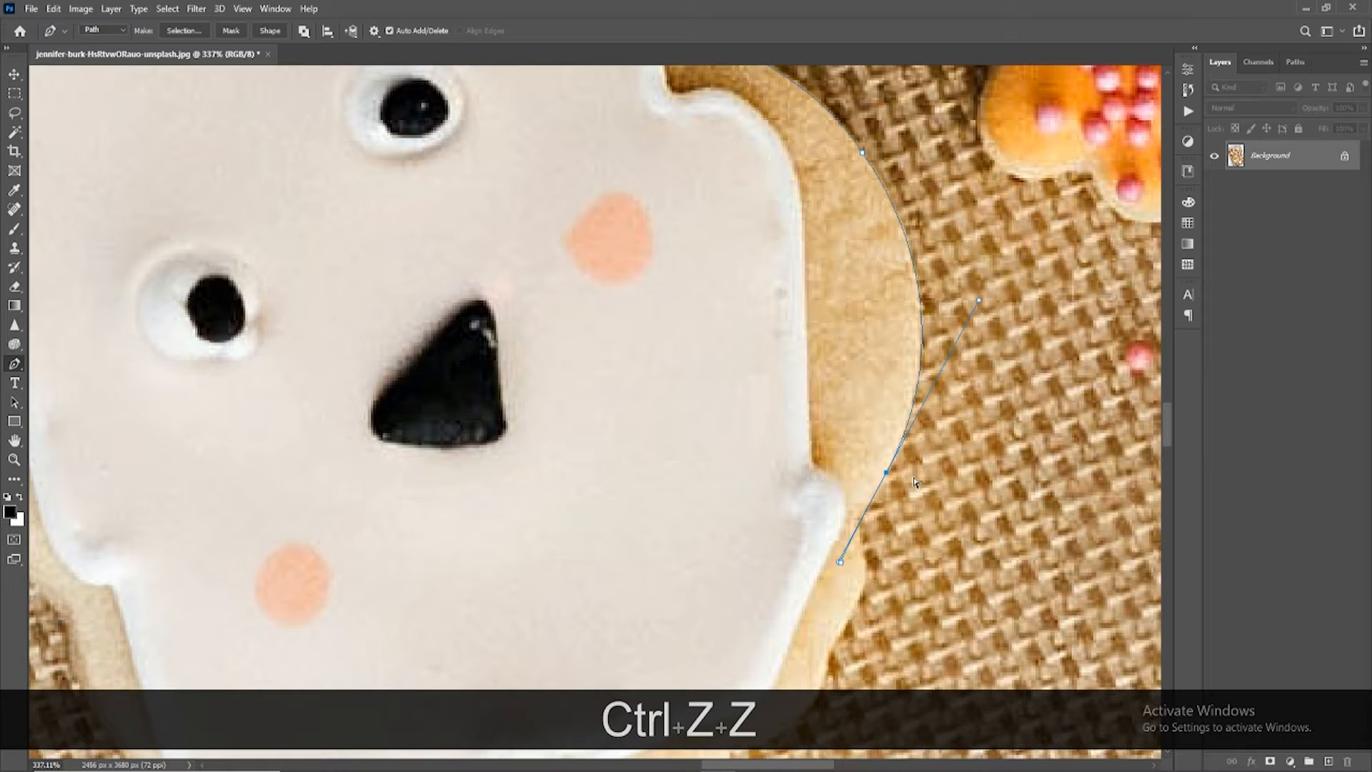
key("ctrl+z")
key("ctrl+z")
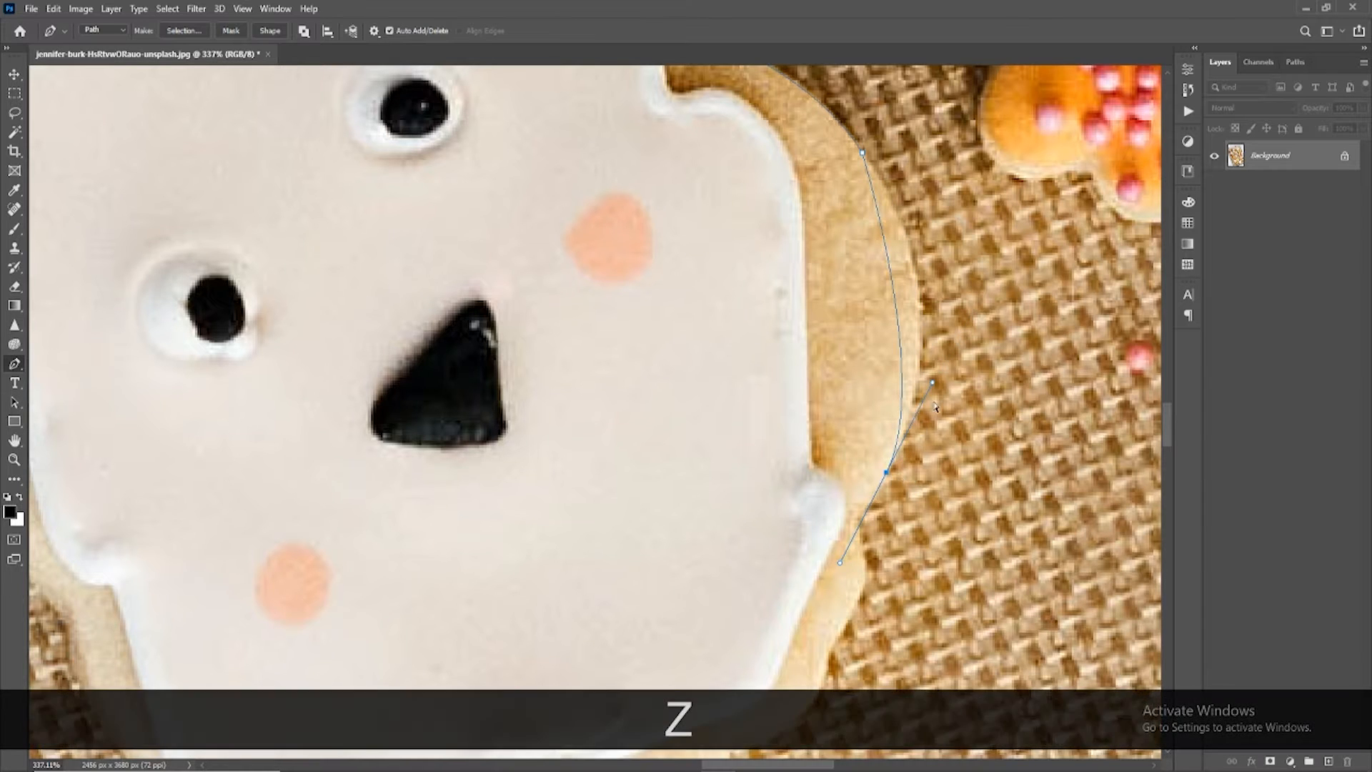
Step: Stretch the lower cheek anchor's incoming handle to fit the cookie edge, drop its outgoing handle, and add a corner anchor at the notch below
left_click_drag(934, 382, 980, 293)
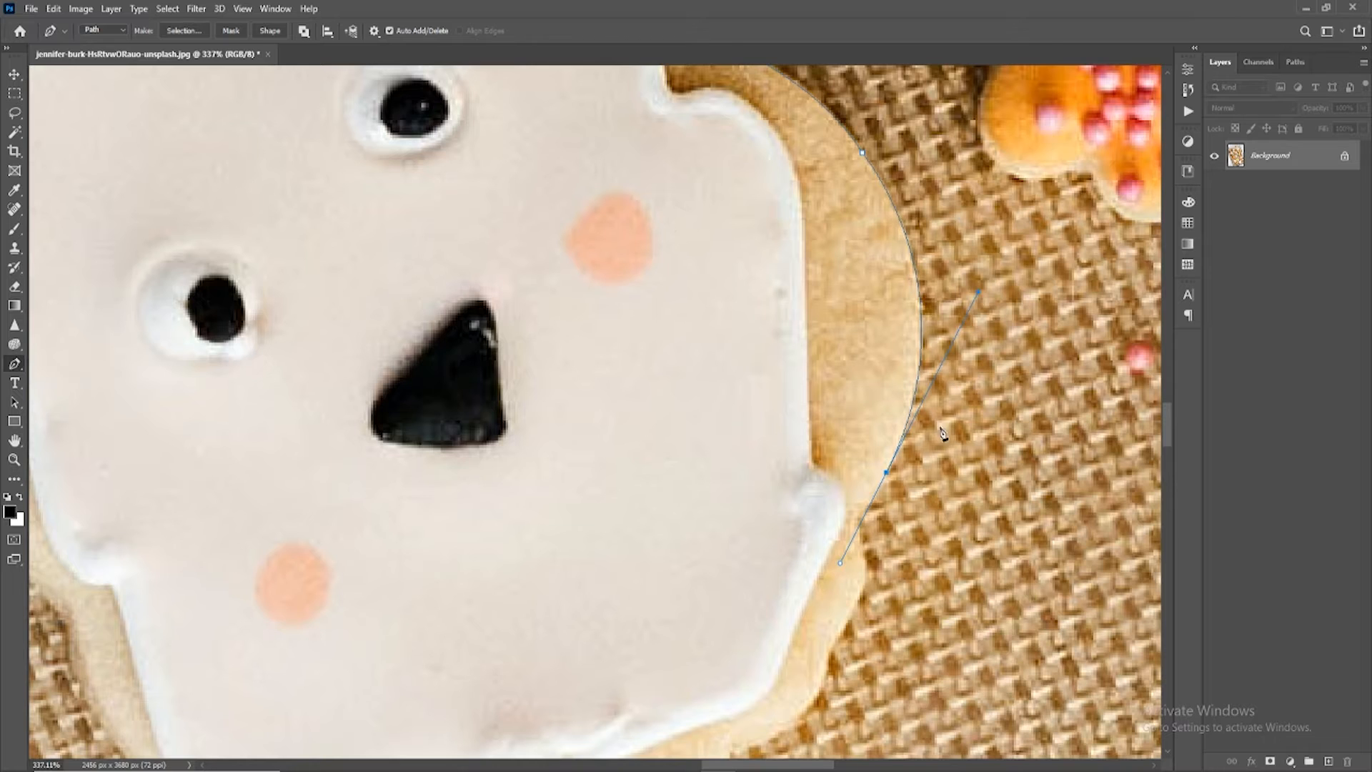
left_click(887, 473, "alt")
mouse_move(852, 516)
left_mouse_down()
mouse_move(842, 522)
mouse_move(859, 515)
left_mouse_up()
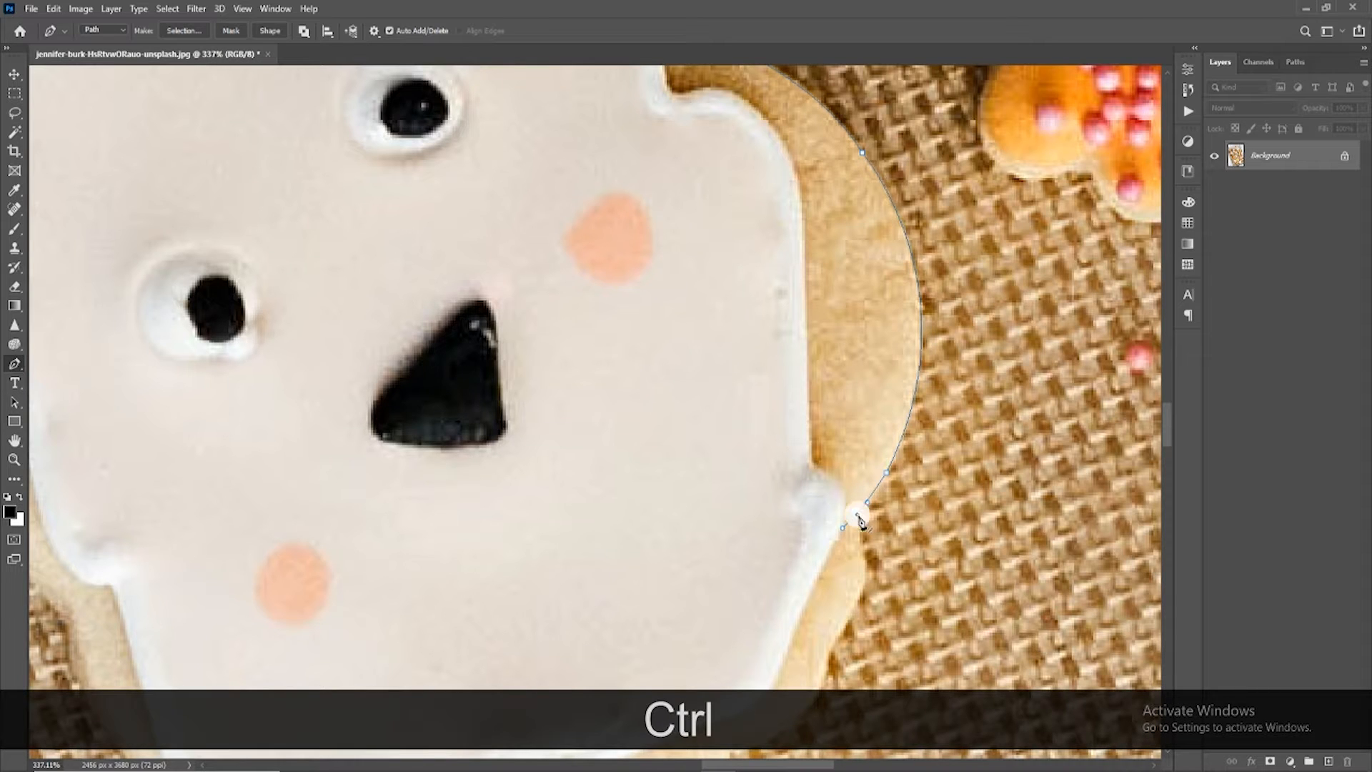
left_click(855, 516, "ctrl+alt")
Step: Trace the path around the small bulge below the cheek notch, dropping the outgoing handle at its lower end
left_click(865, 568)
key("space")
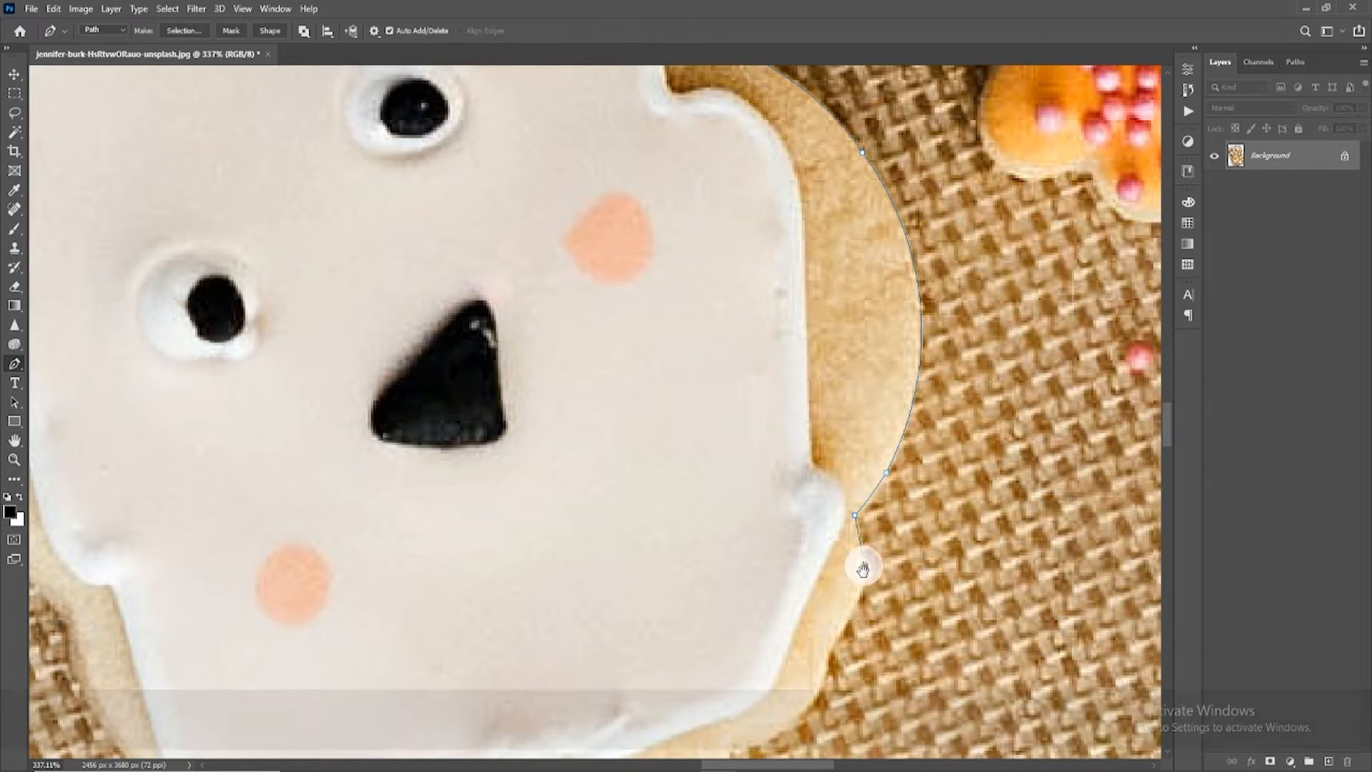
left_click_drag(865, 568, 862, 429)
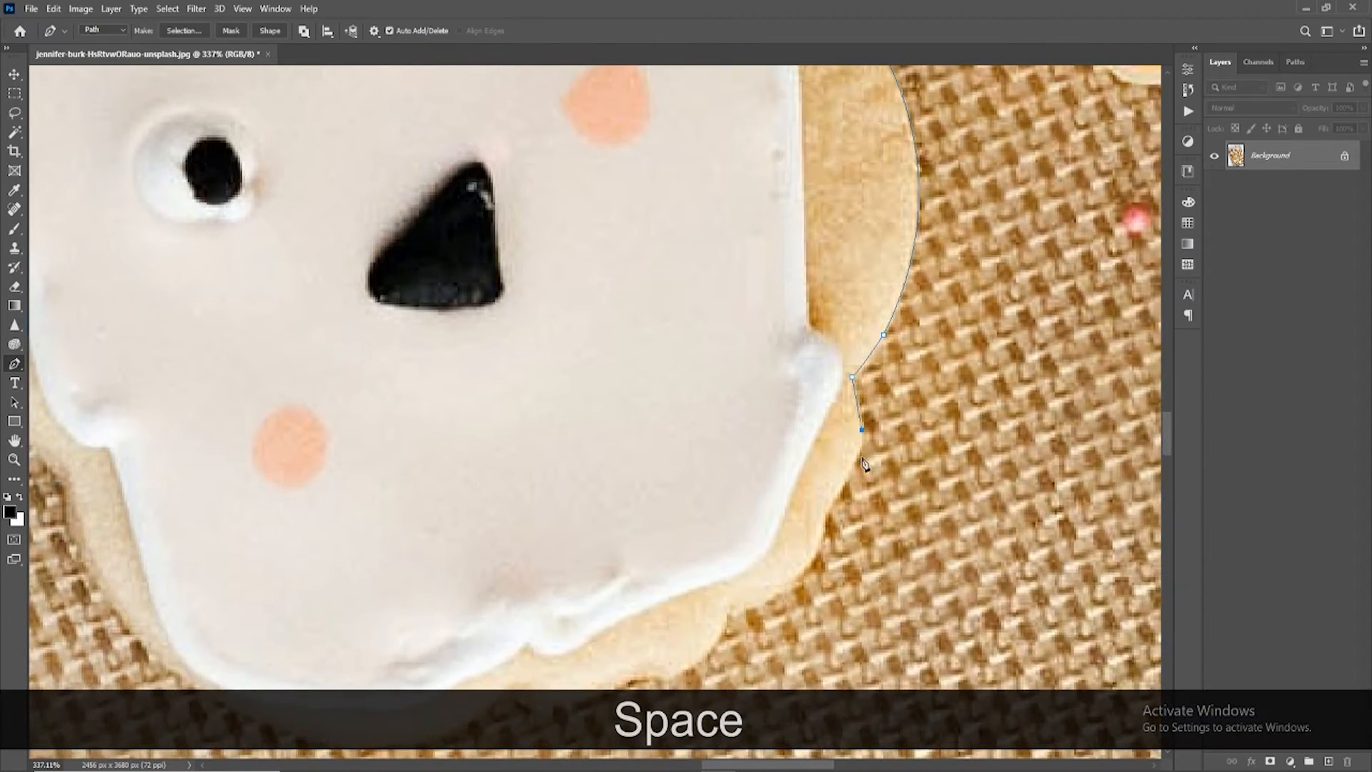
left_click(828, 502)
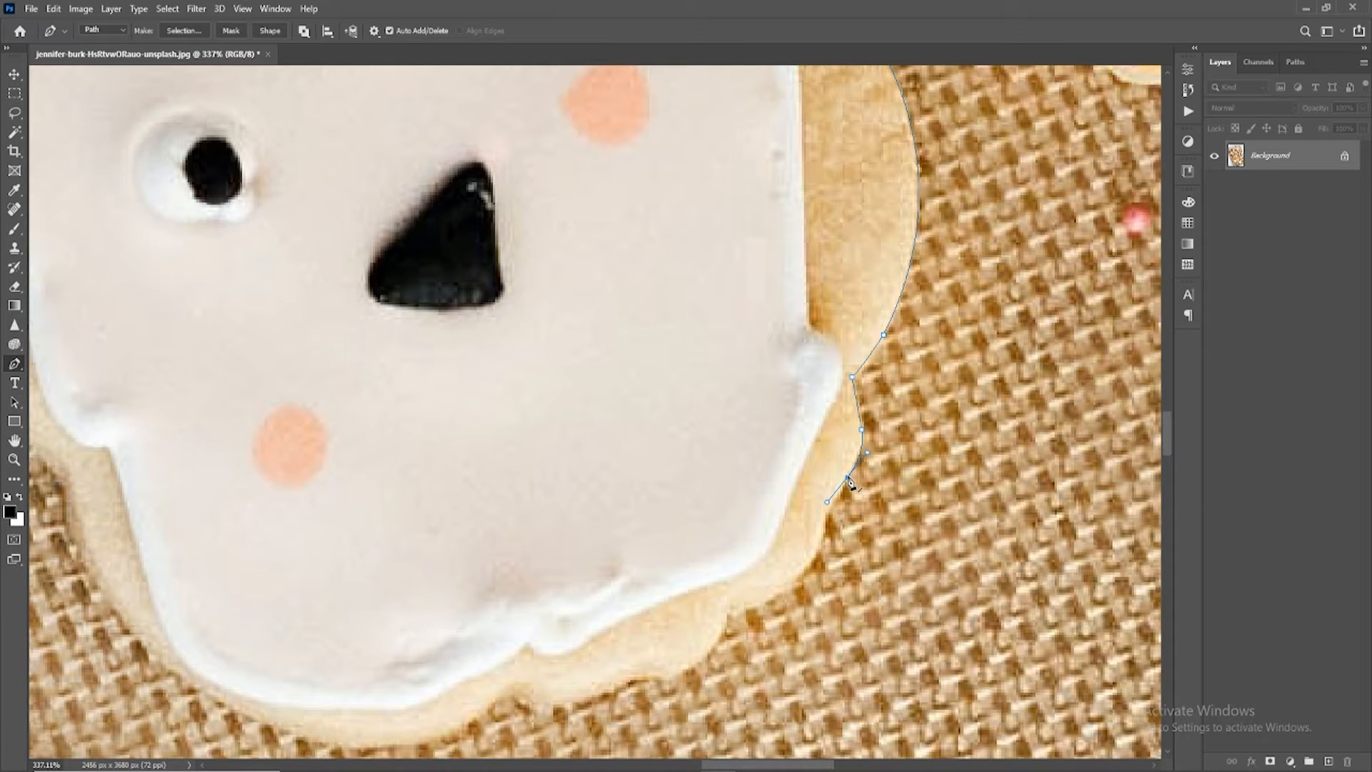
left_click(847, 477, "alt")
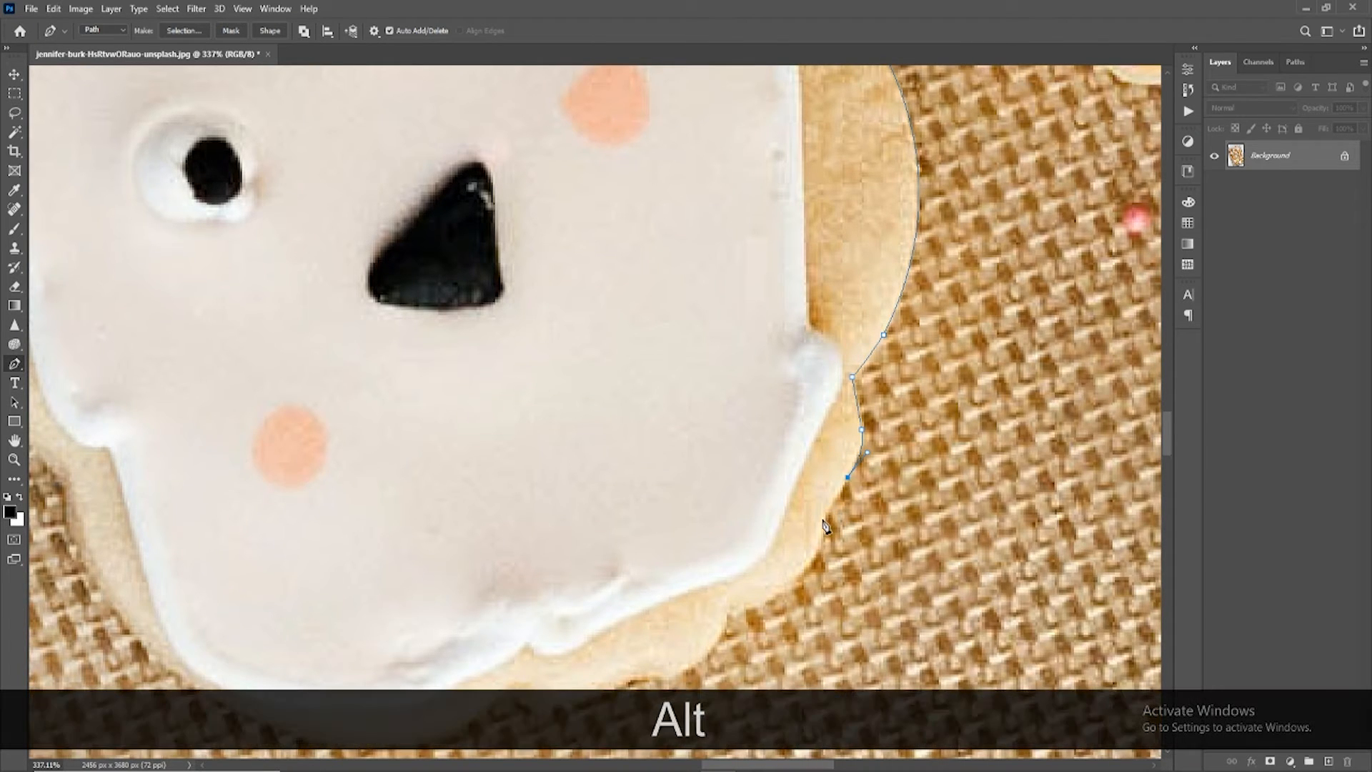
Step: Trace the path down the jaw and around its lower corner to the next notch in the cookie edge, dropping outgoing handles
left_click_drag(825, 530, 830, 414)
left_click(815, 461)
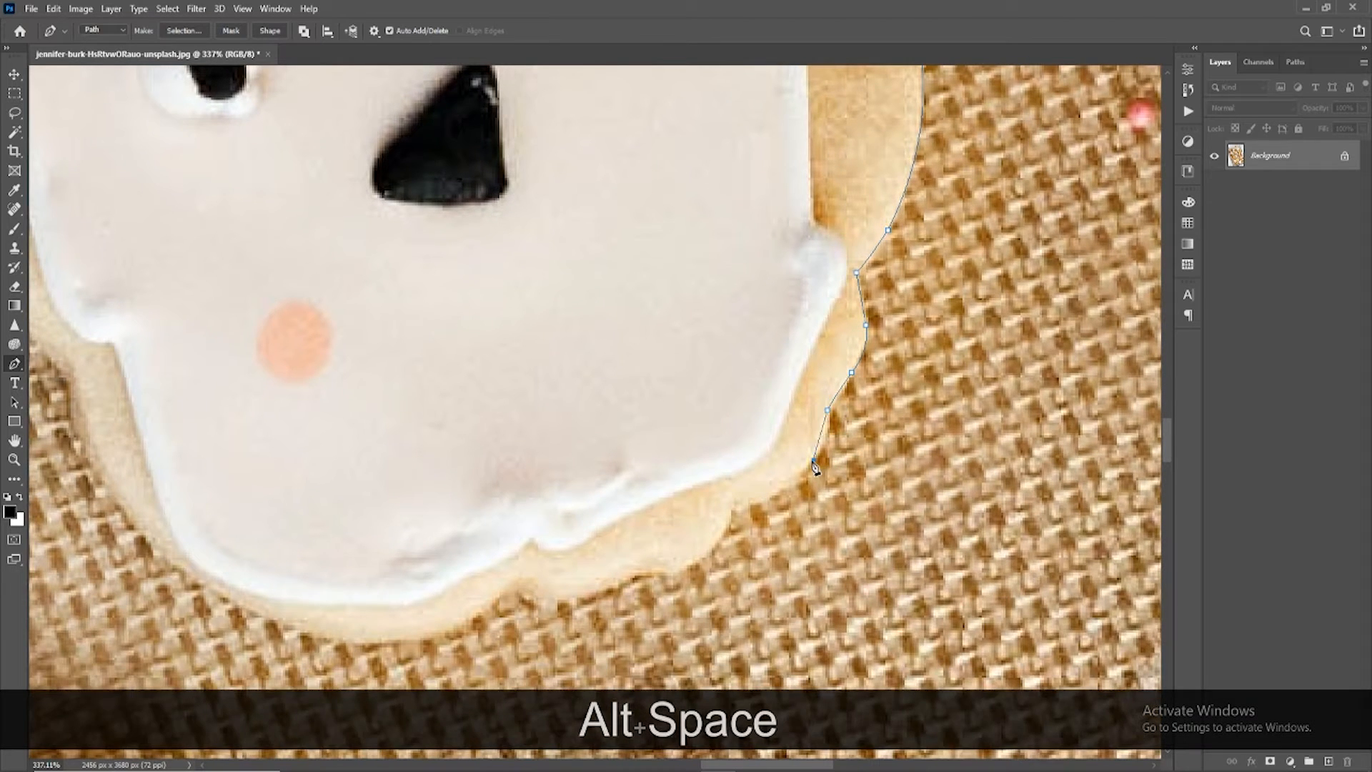
left_click_drag(815, 466, 790, 494)
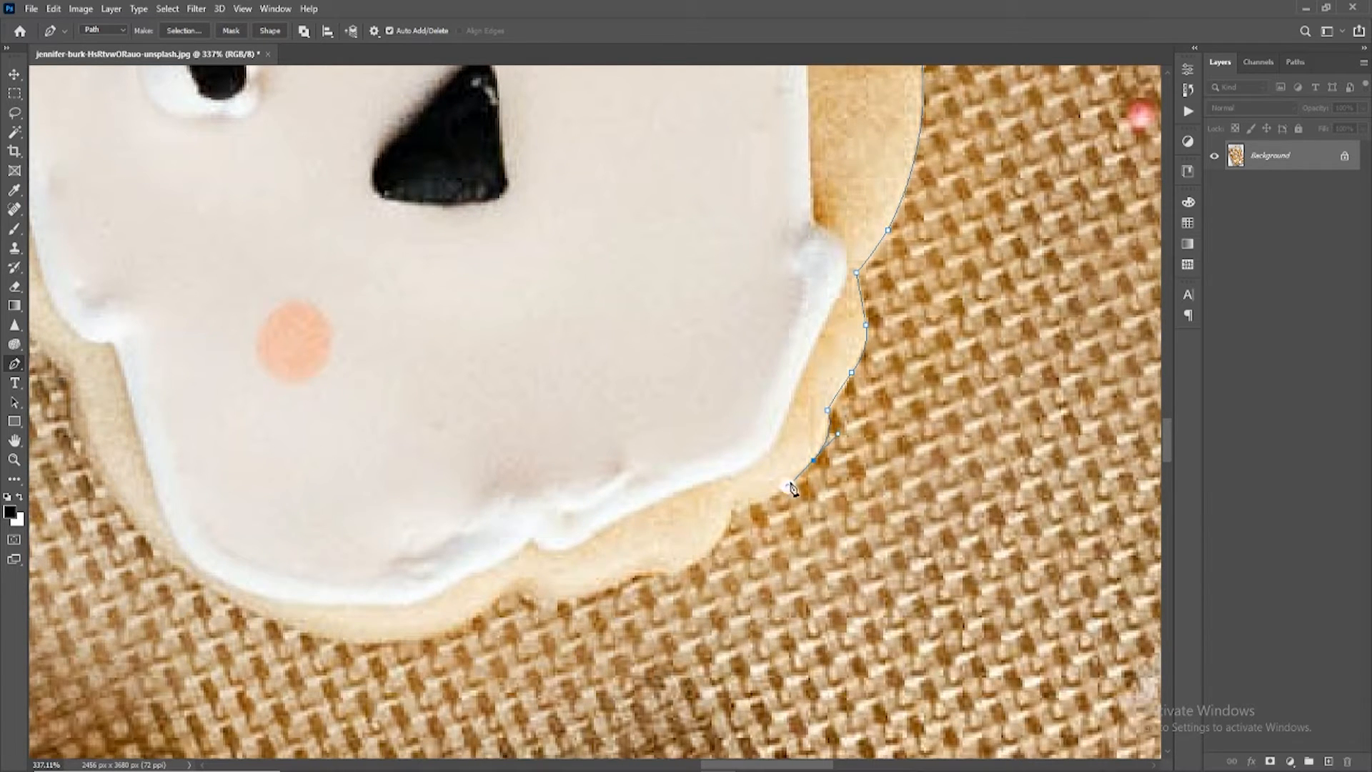
left_click(815, 462, "alt")
left_click_drag(736, 504, 791, 381)
left_click(735, 503, "alt")
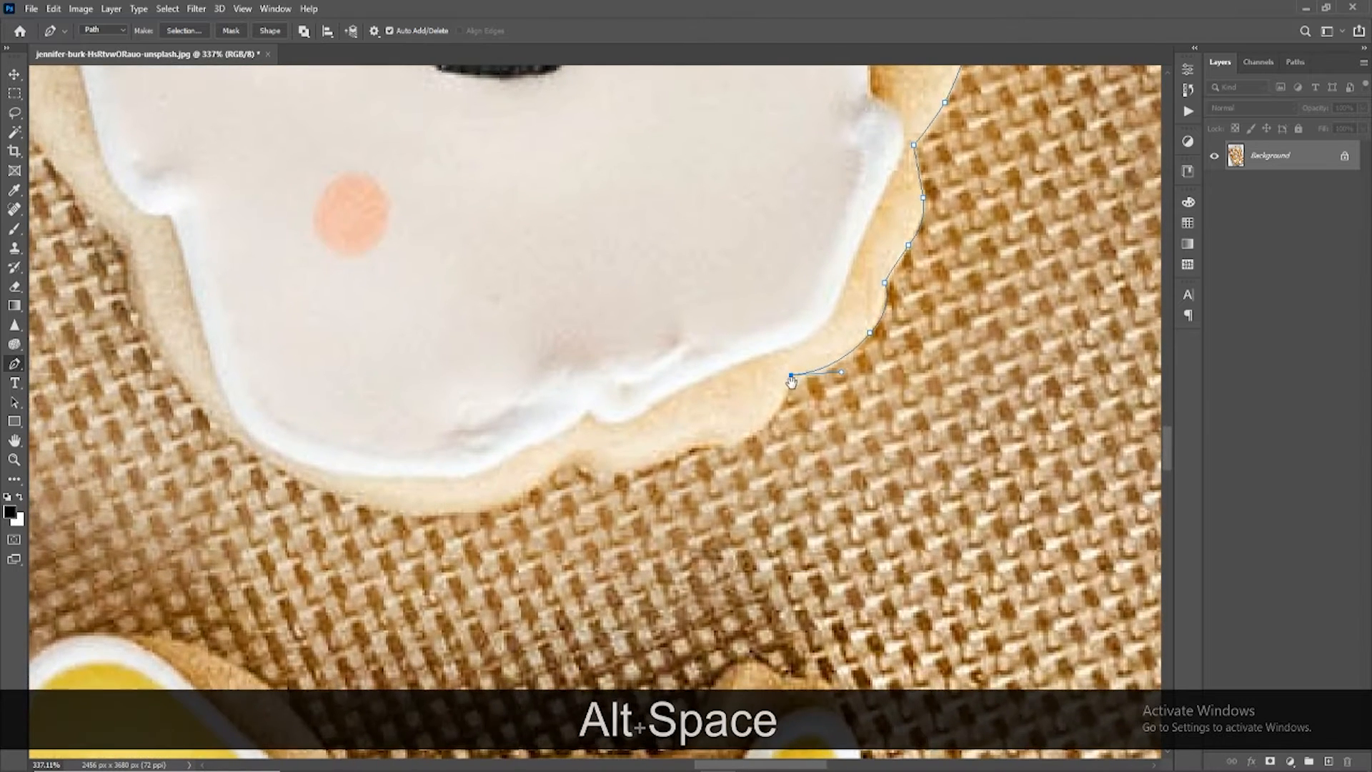
Step: Trace the scalloped underside of the cookie through the small notch near the chin, dropping outgoing handles where the edge changes direction
left_click_drag(730, 448, 675, 463)
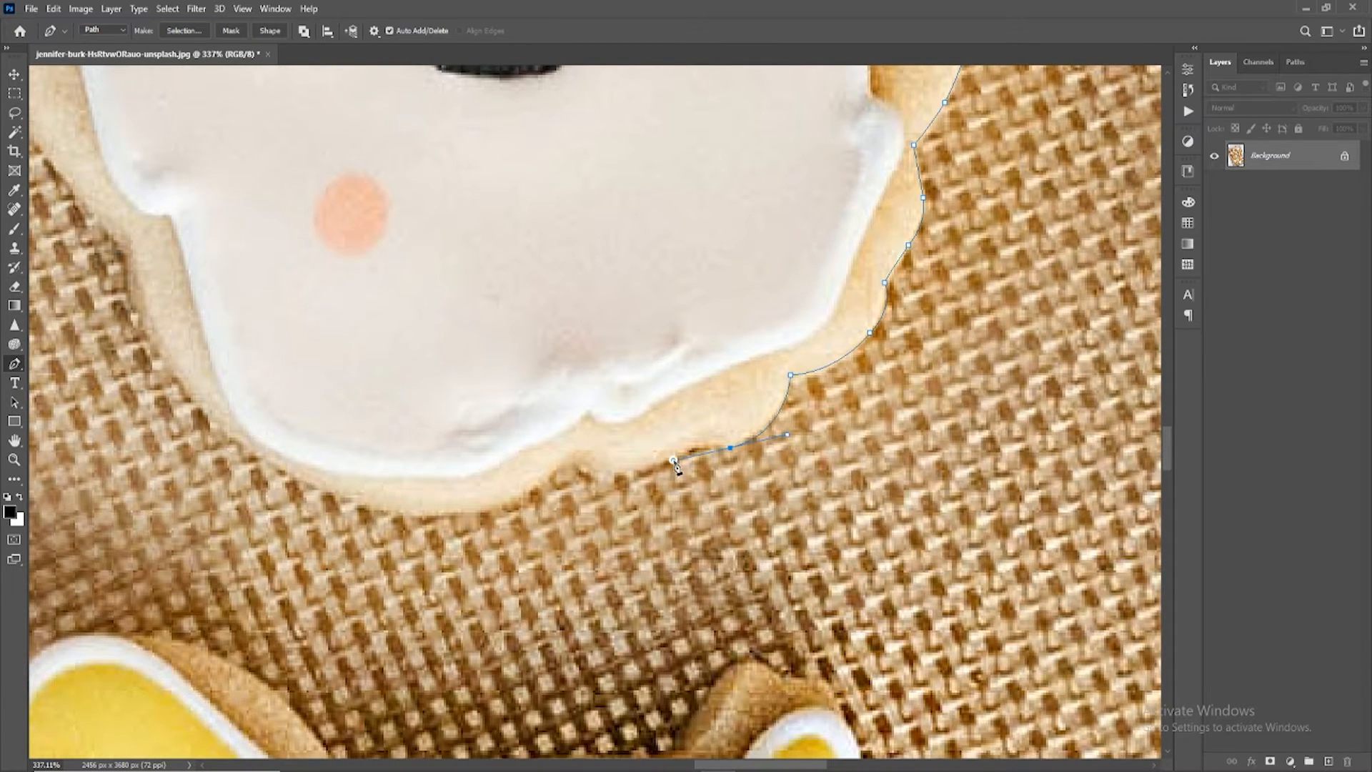
key("alt")
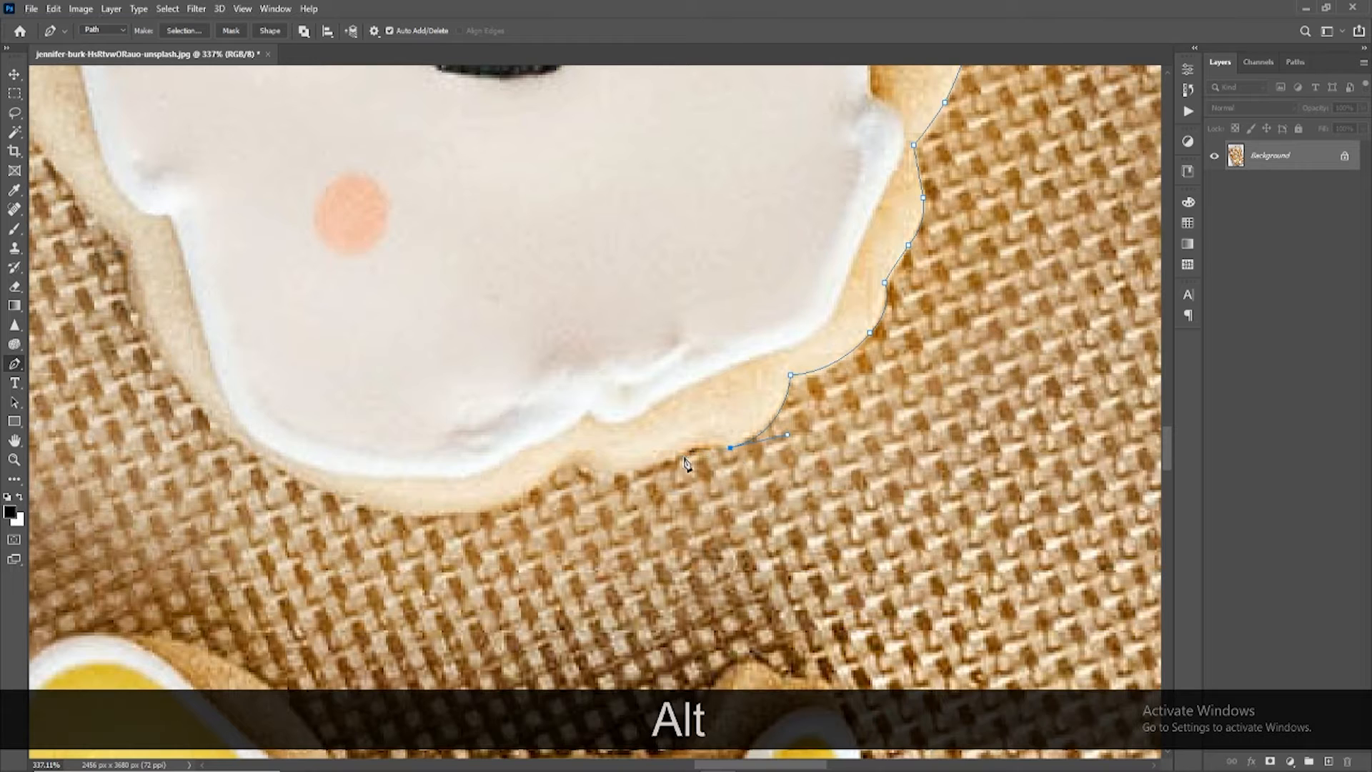
left_click_drag(646, 466, 645, 480)
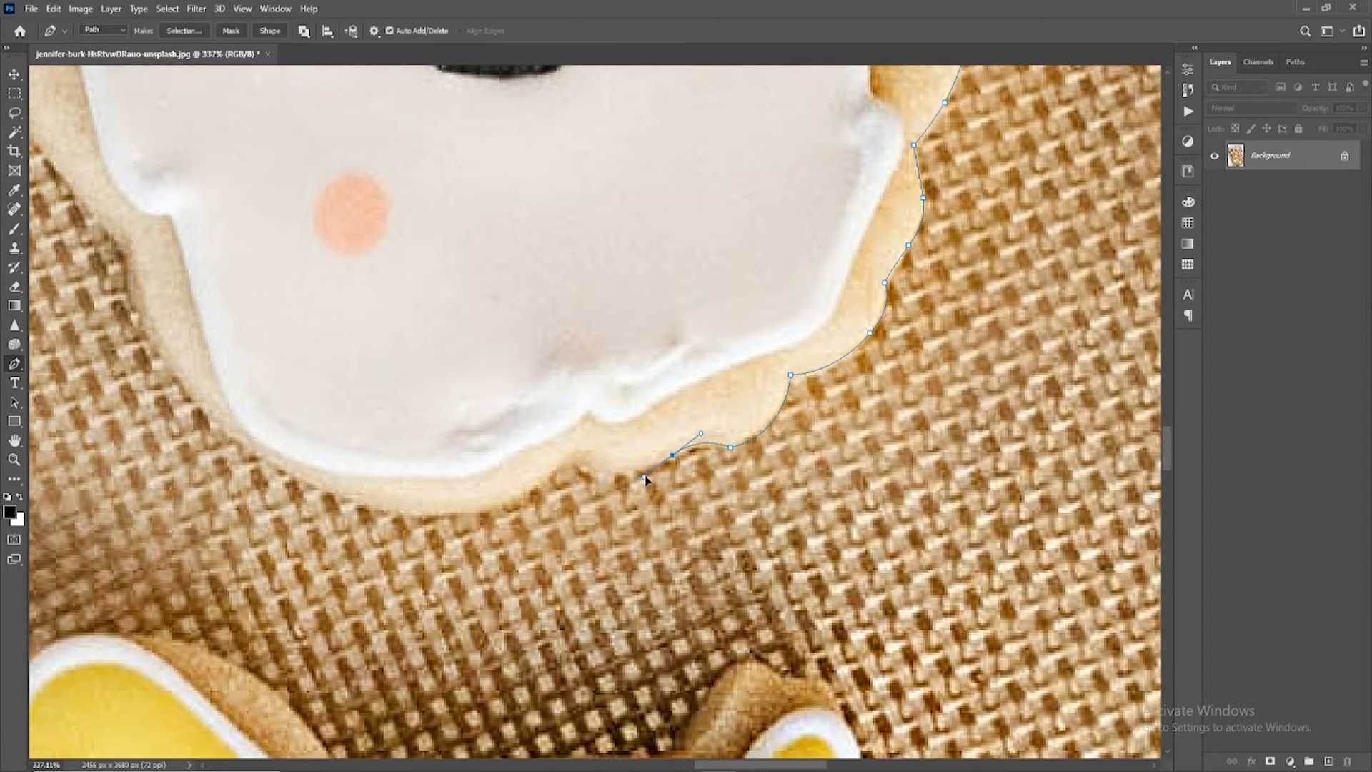
left_click(674, 457, "alt")
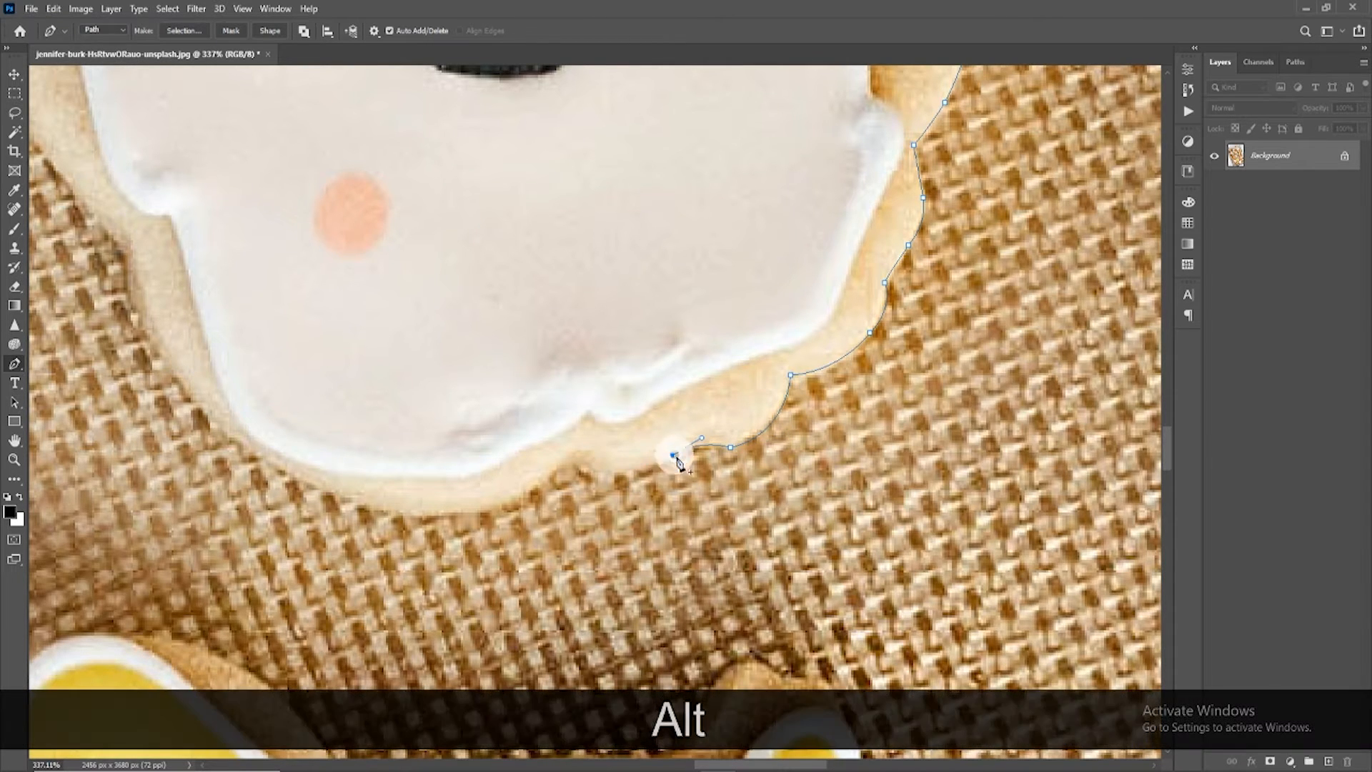
left_click_drag(752, 441, 852, 394)
left_click_drag(697, 423, 672, 412)
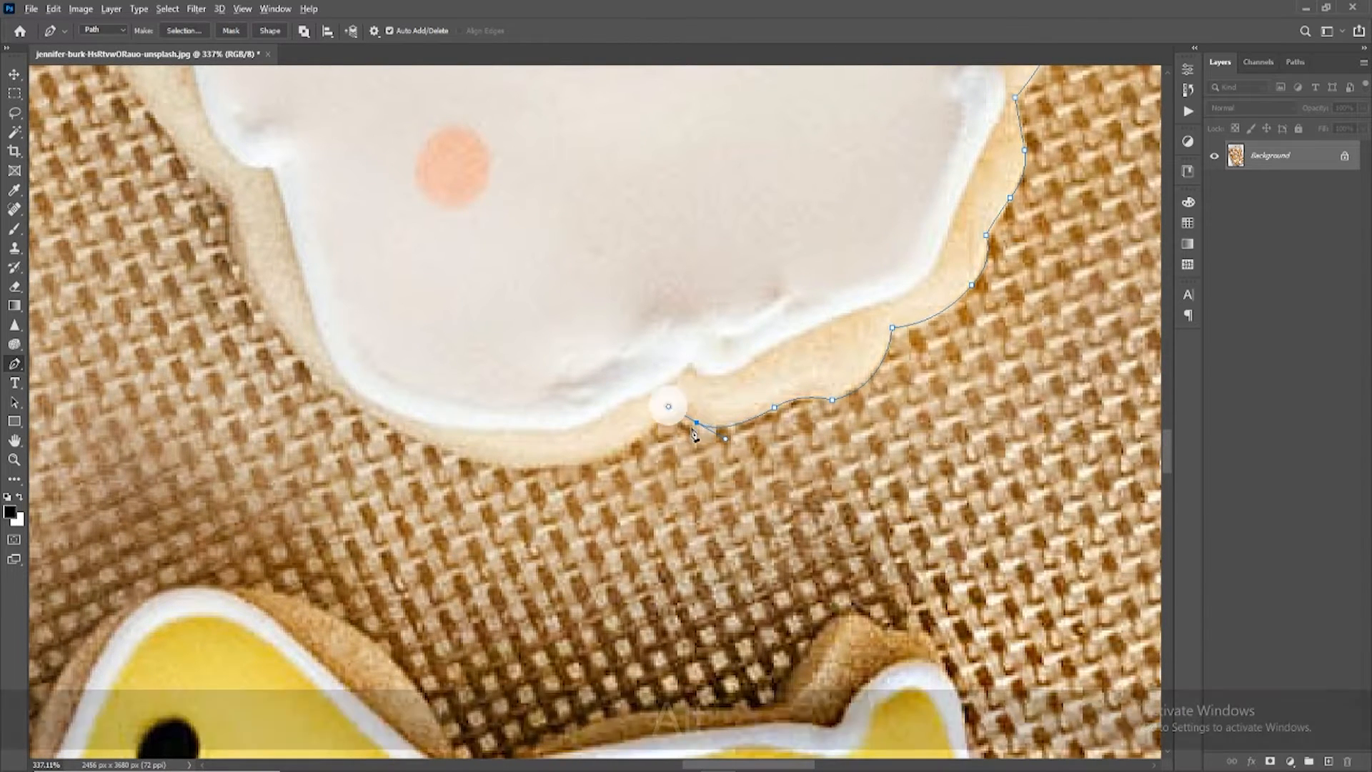
left_click_drag(654, 427, 638, 457)
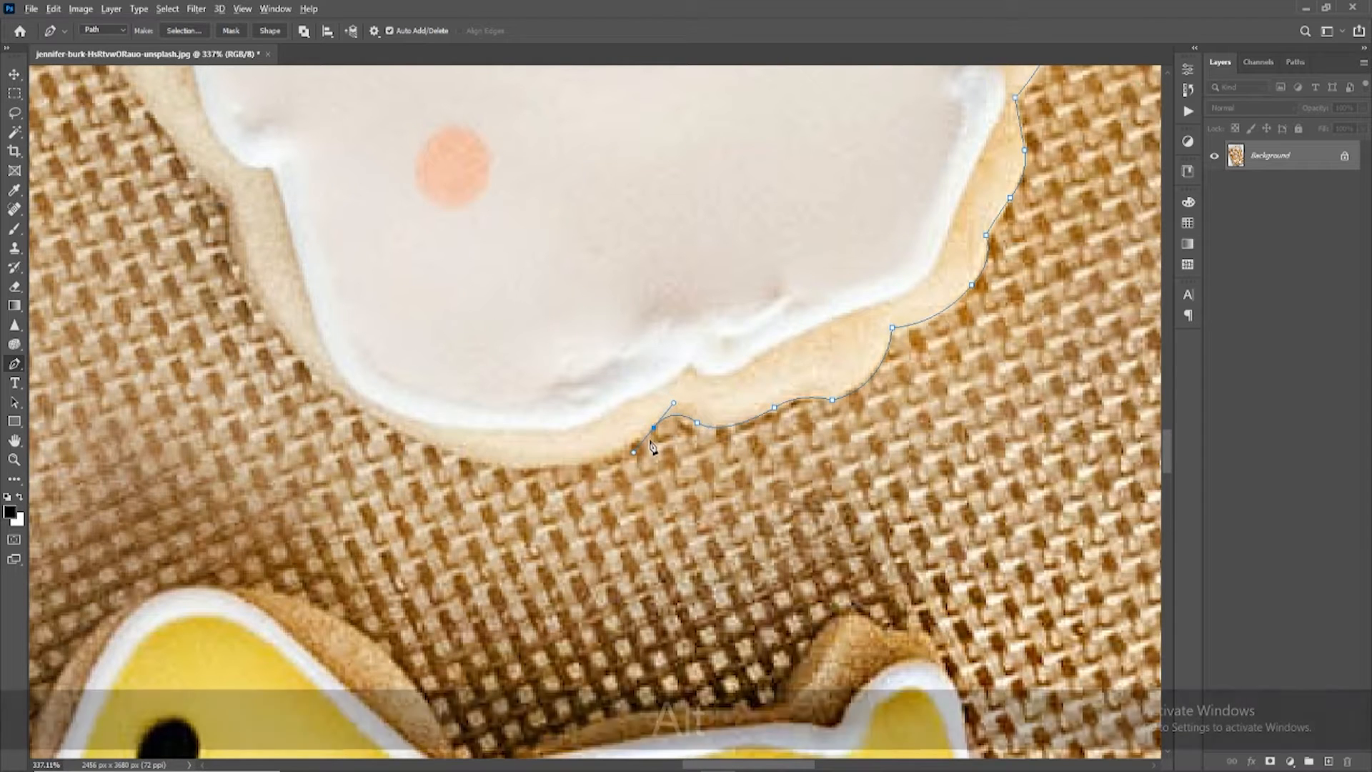
left_click_drag(701, 418, 809, 409)
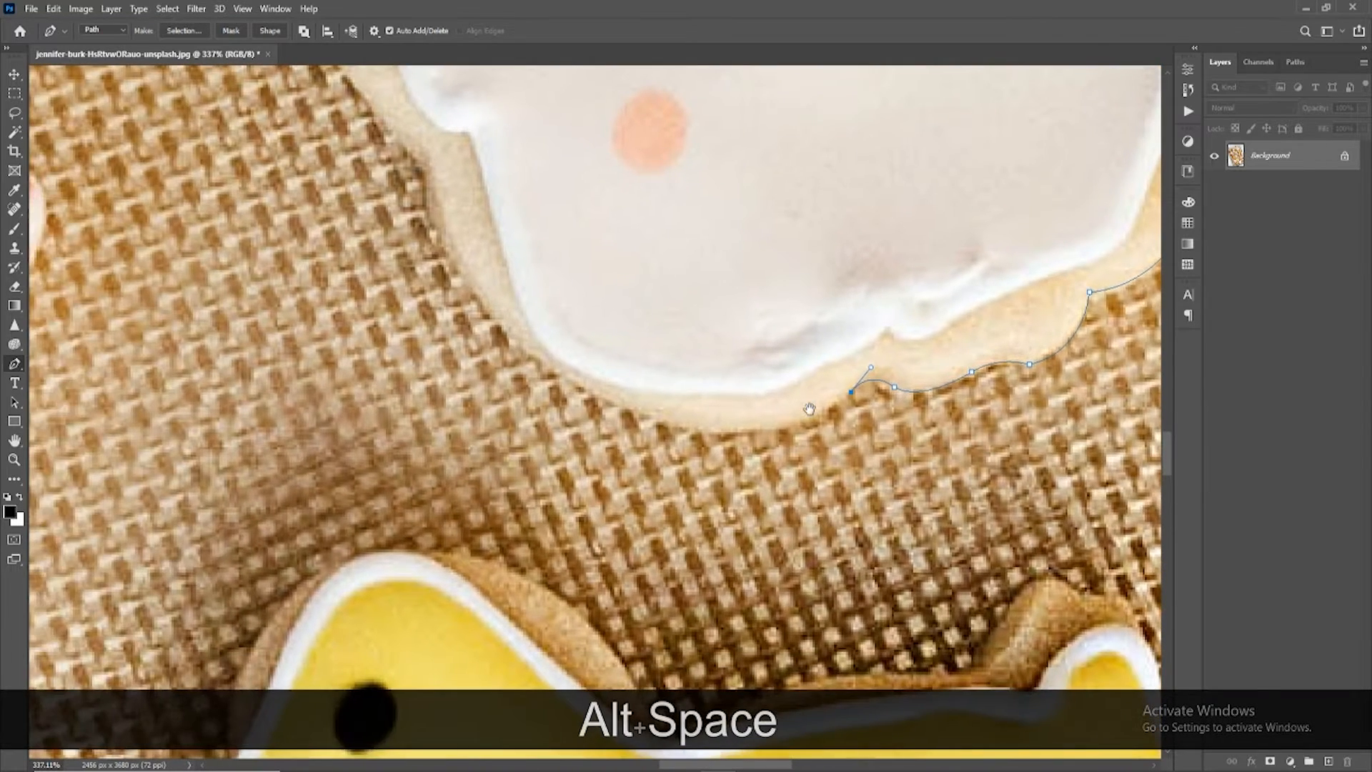
Step: Curve the path under the chin and up onto the opposite side of the face, dropping the outgoing handle at each anchor
left_click_drag(658, 419, 560, 374)
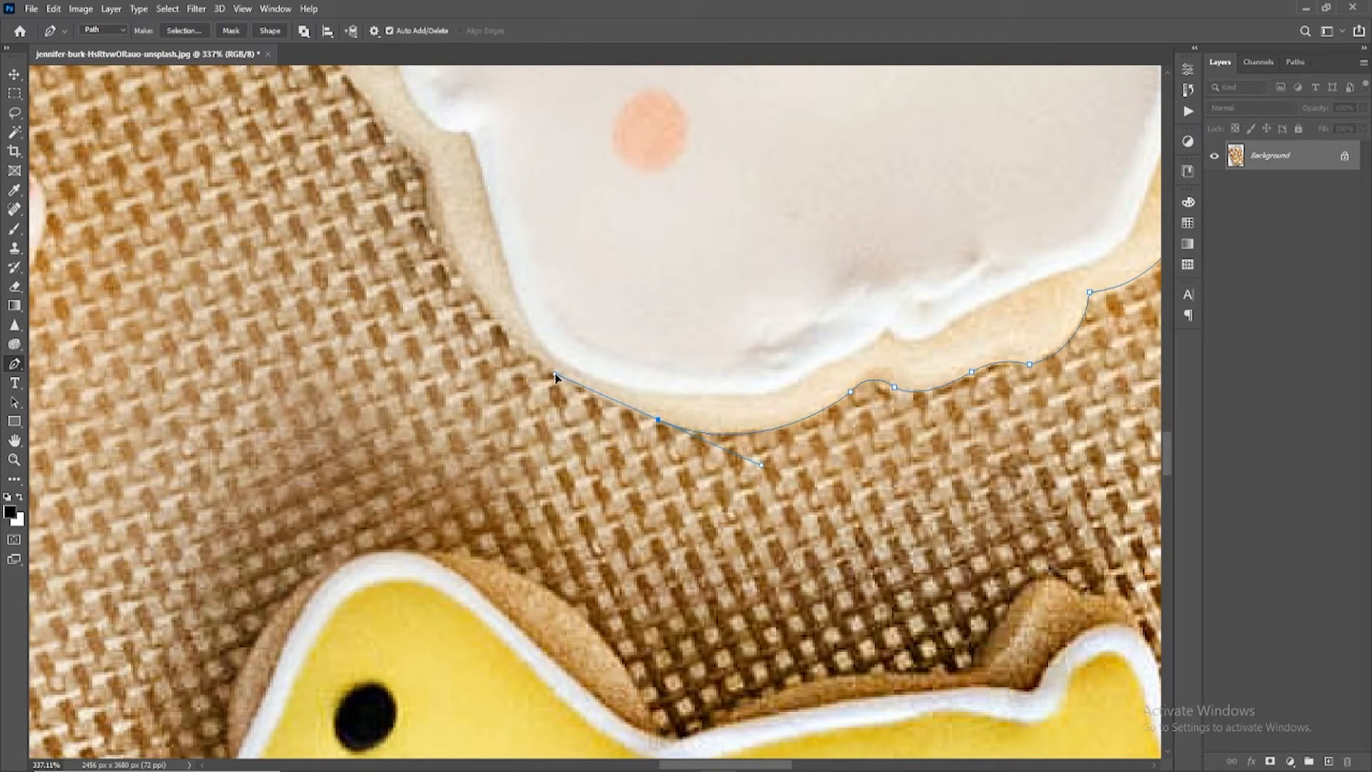
left_click(658, 421, "alt")
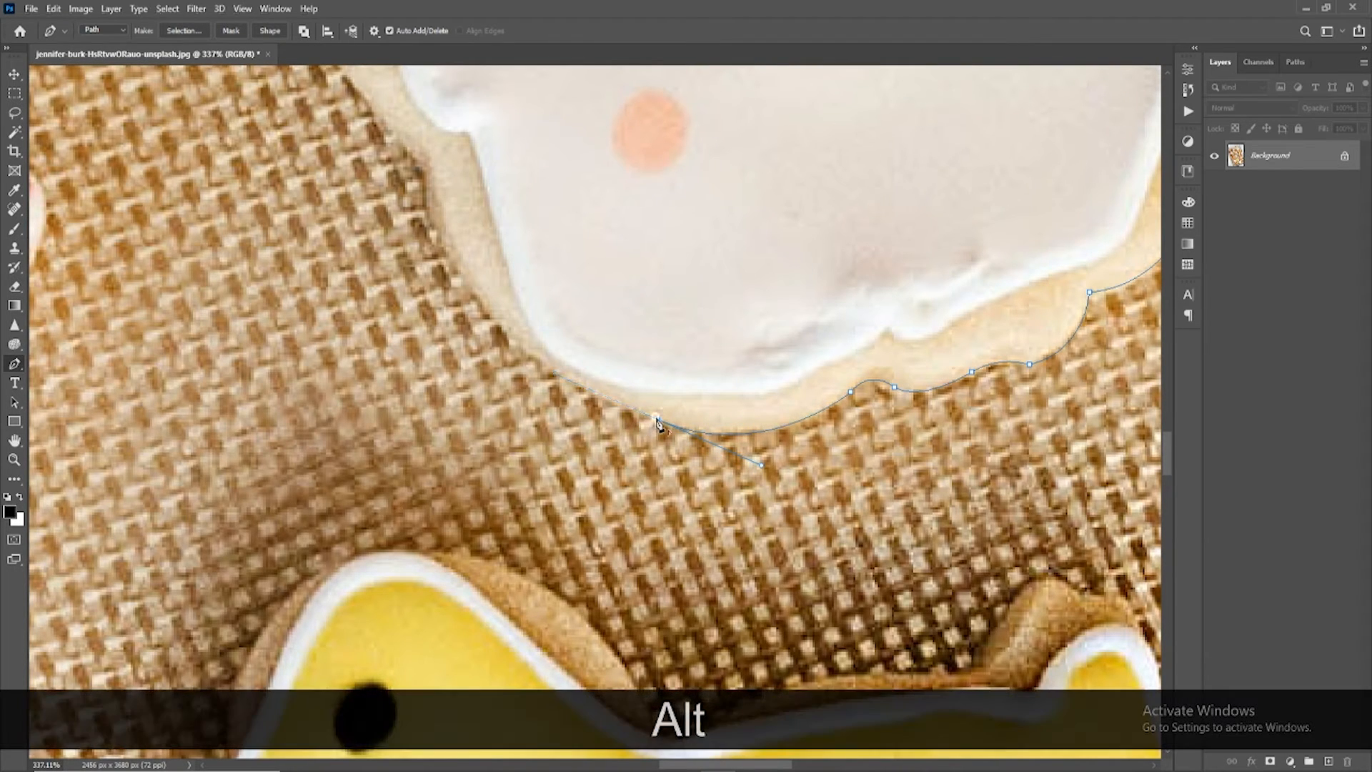
left_click_drag(567, 375, 529, 382)
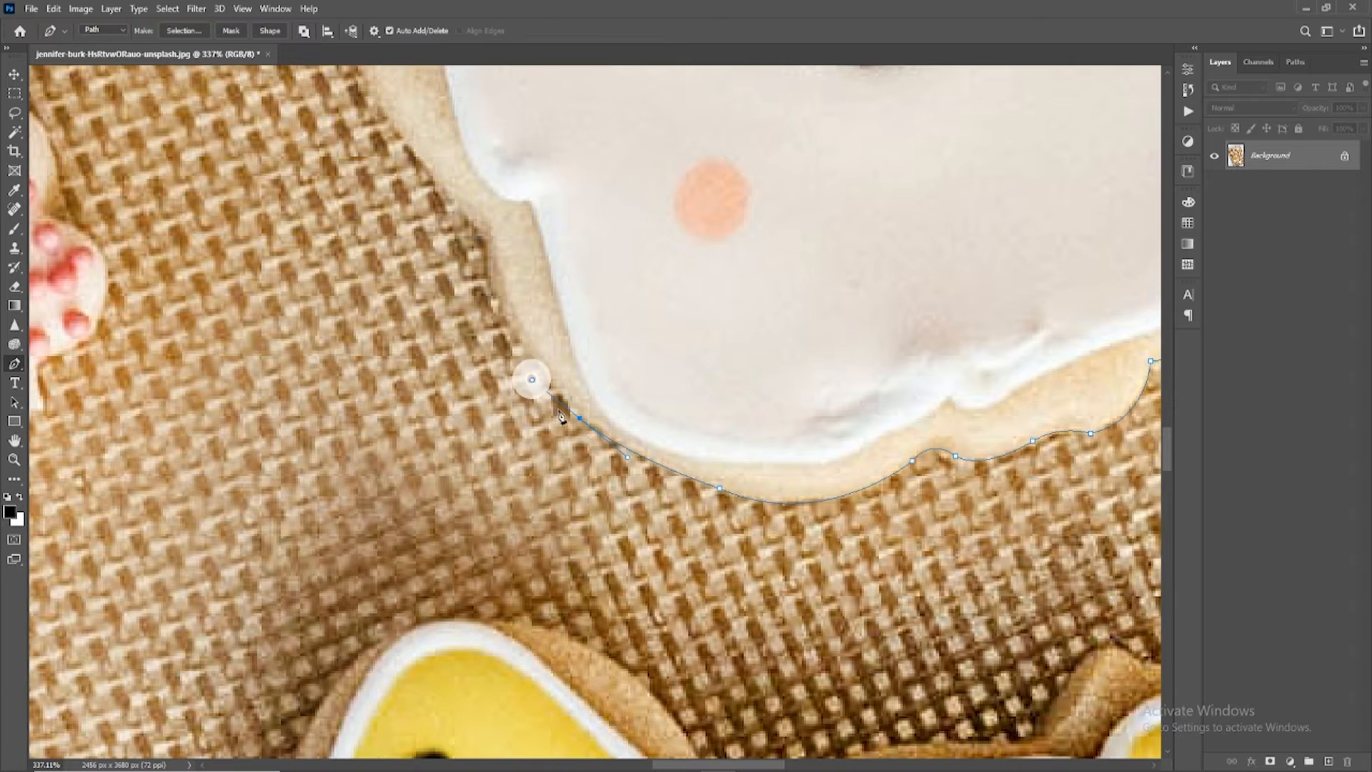
left_click(580, 419, "alt")
key("alt+space")
left_click_drag(637, 428, 658, 501)
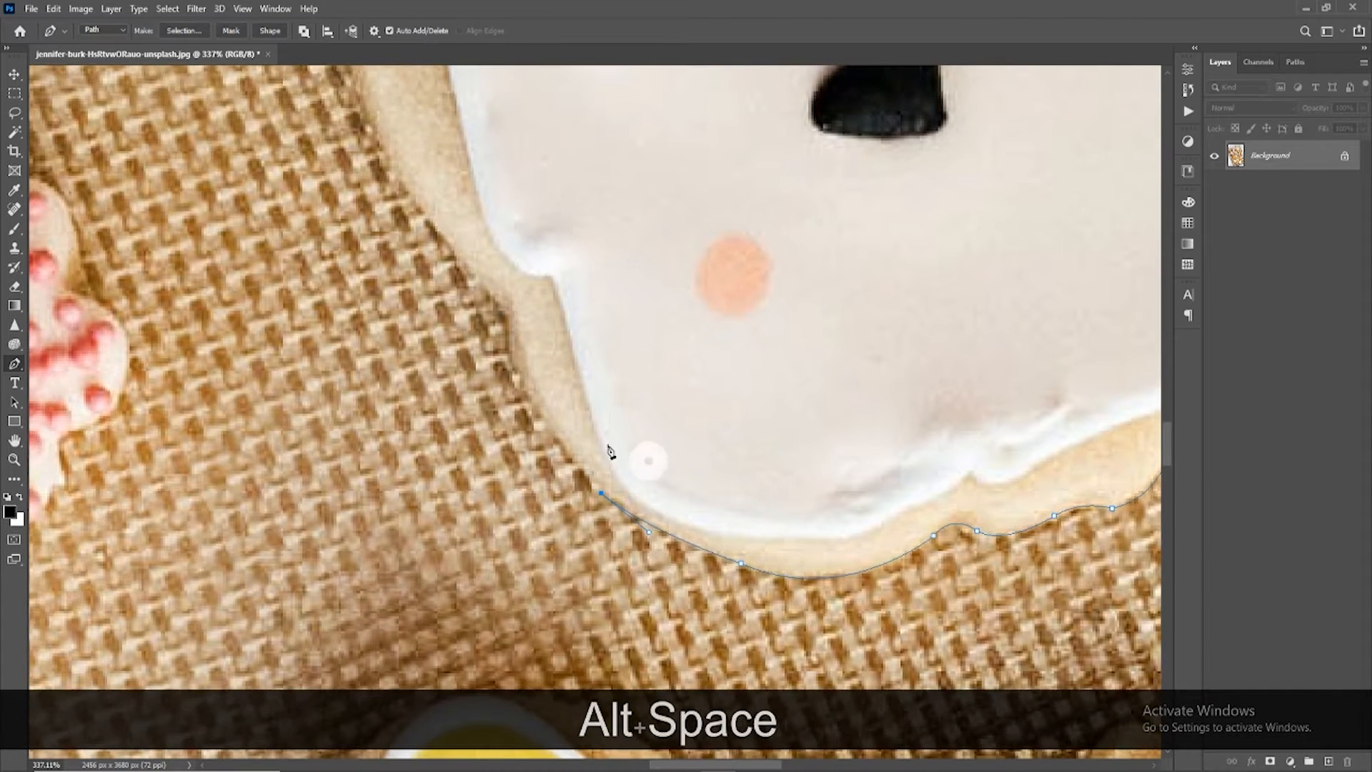
Step: Continue the path up the opposite jaw to the bend beside the lower icing corner, dropping the outgoing handles
left_click_drag(525, 391, 518, 356)
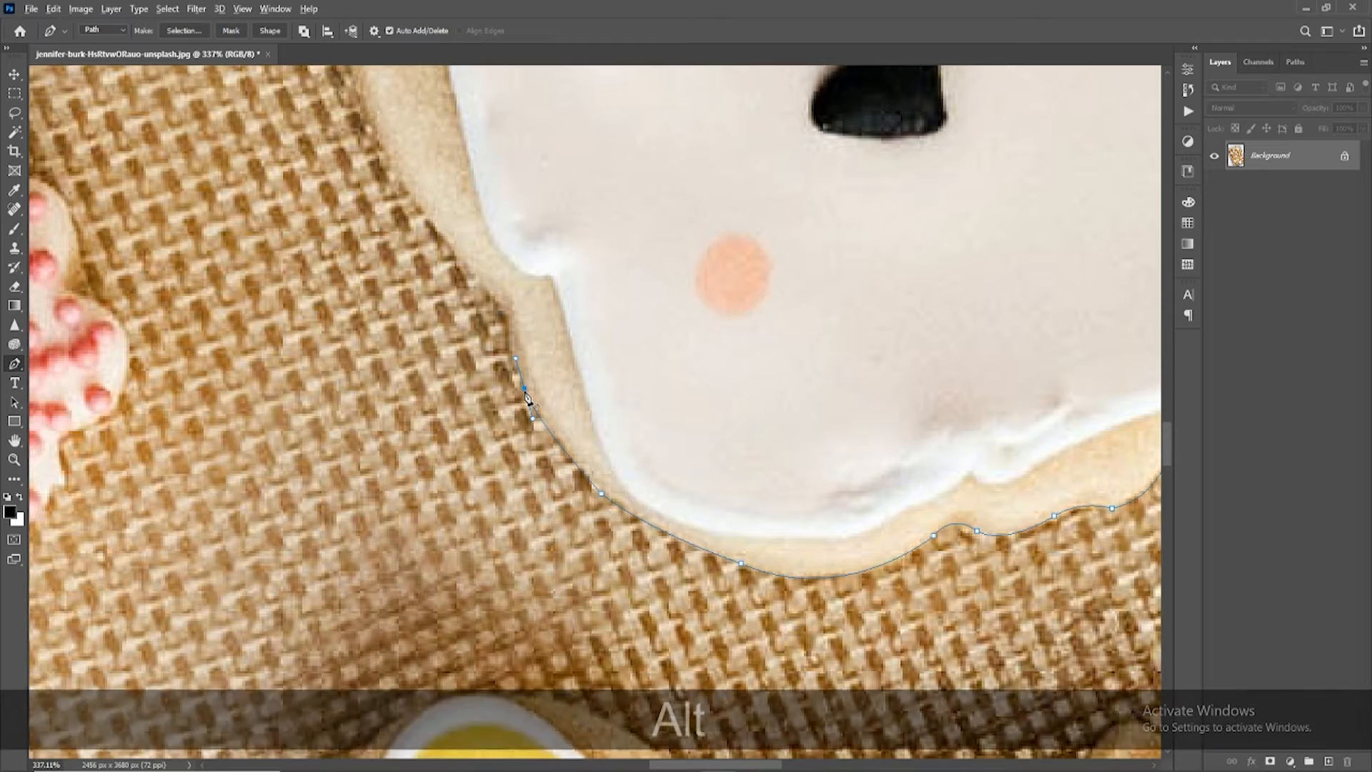
left_click(524, 388, "alt")
key("alt+space")
left_click_drag(573, 428, 598, 490)
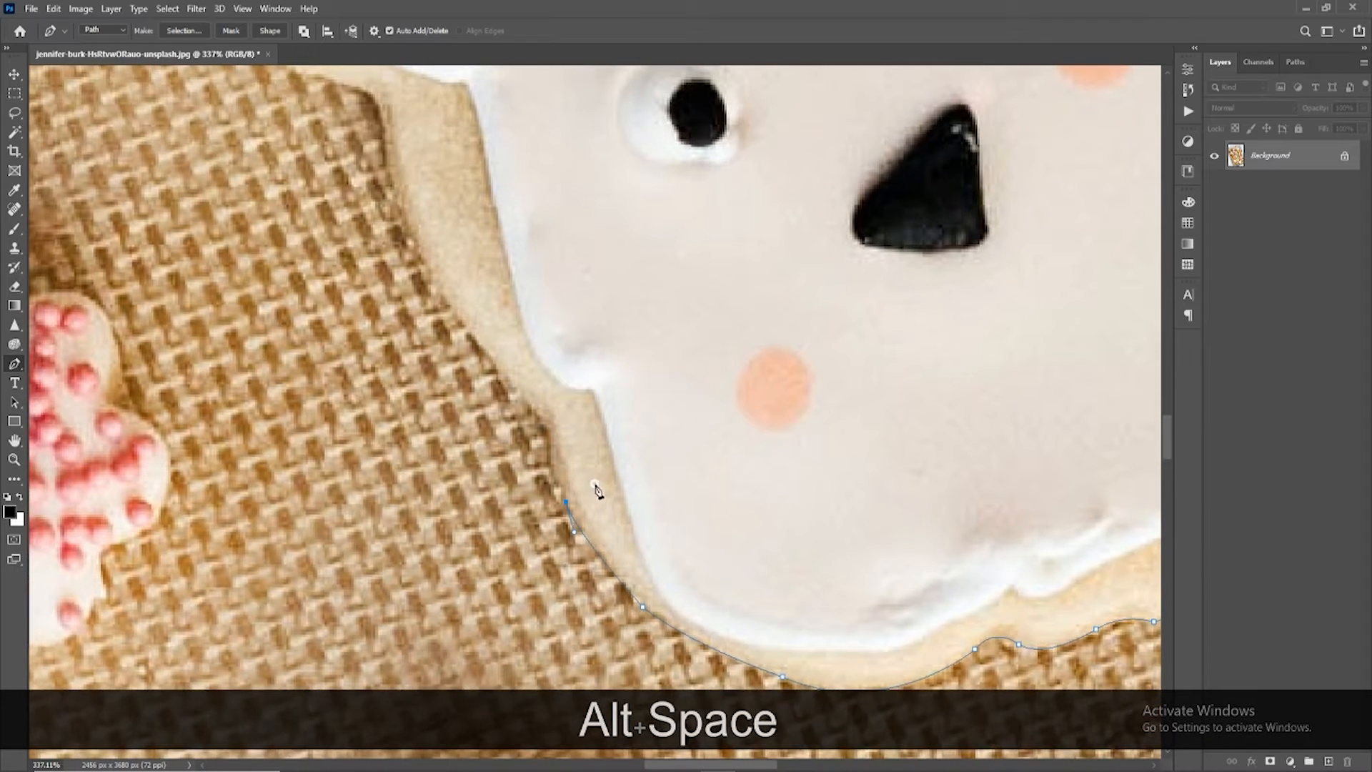
left_click(547, 431)
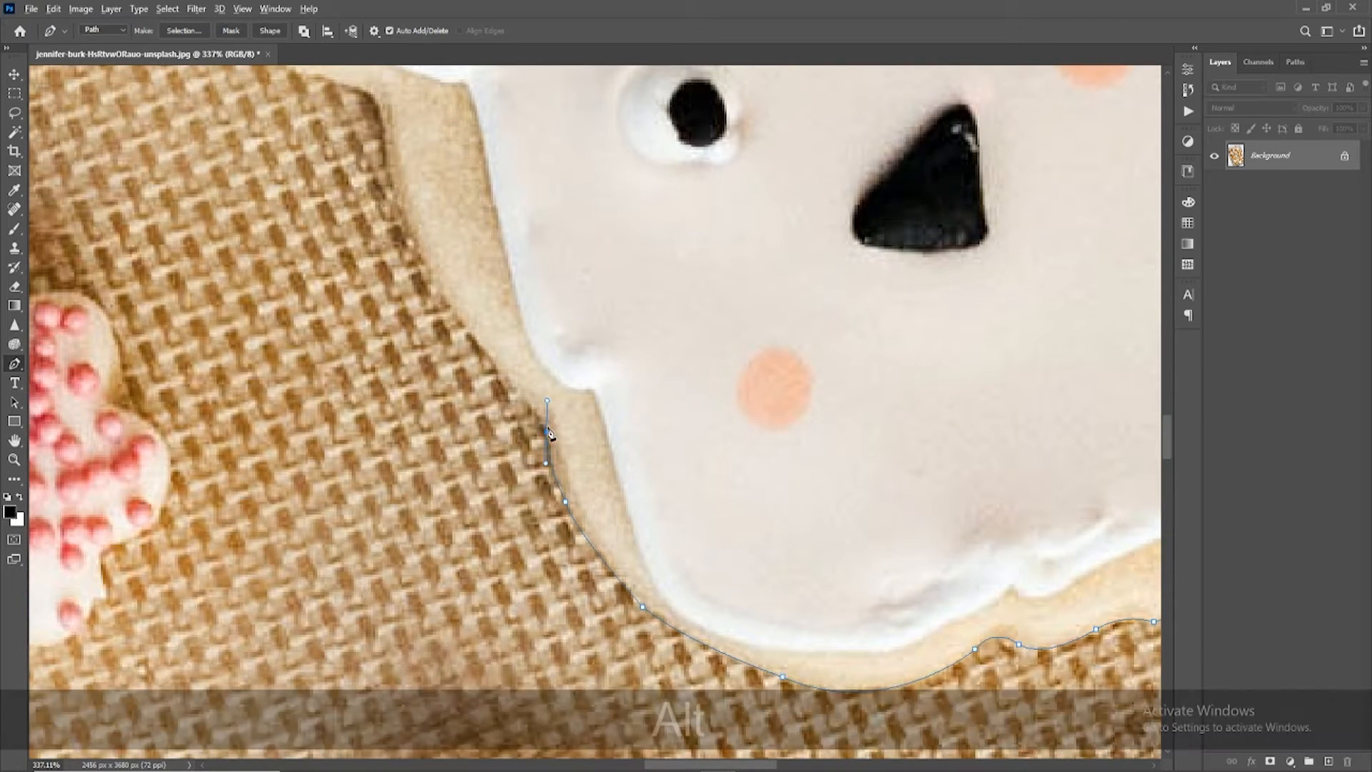
left_click(547, 431, "alt")
Step: Extend the path past the jaw bend and up the cookie's side toward the lower ear, dropping the last outgoing handle
key("alt+space")
left_click_drag(547, 431, 647, 609)
key("alt+space")
left_click_drag(534, 495, 519, 468)
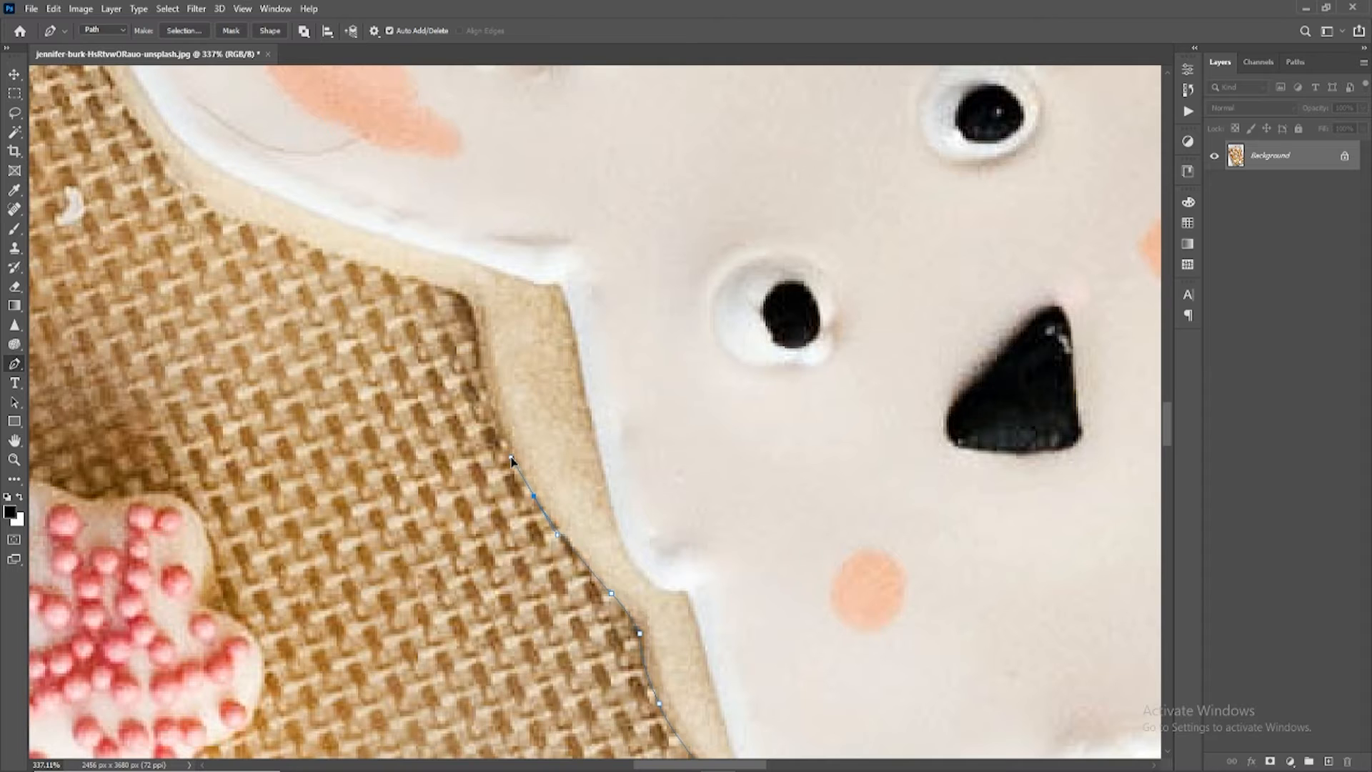
key("alt")
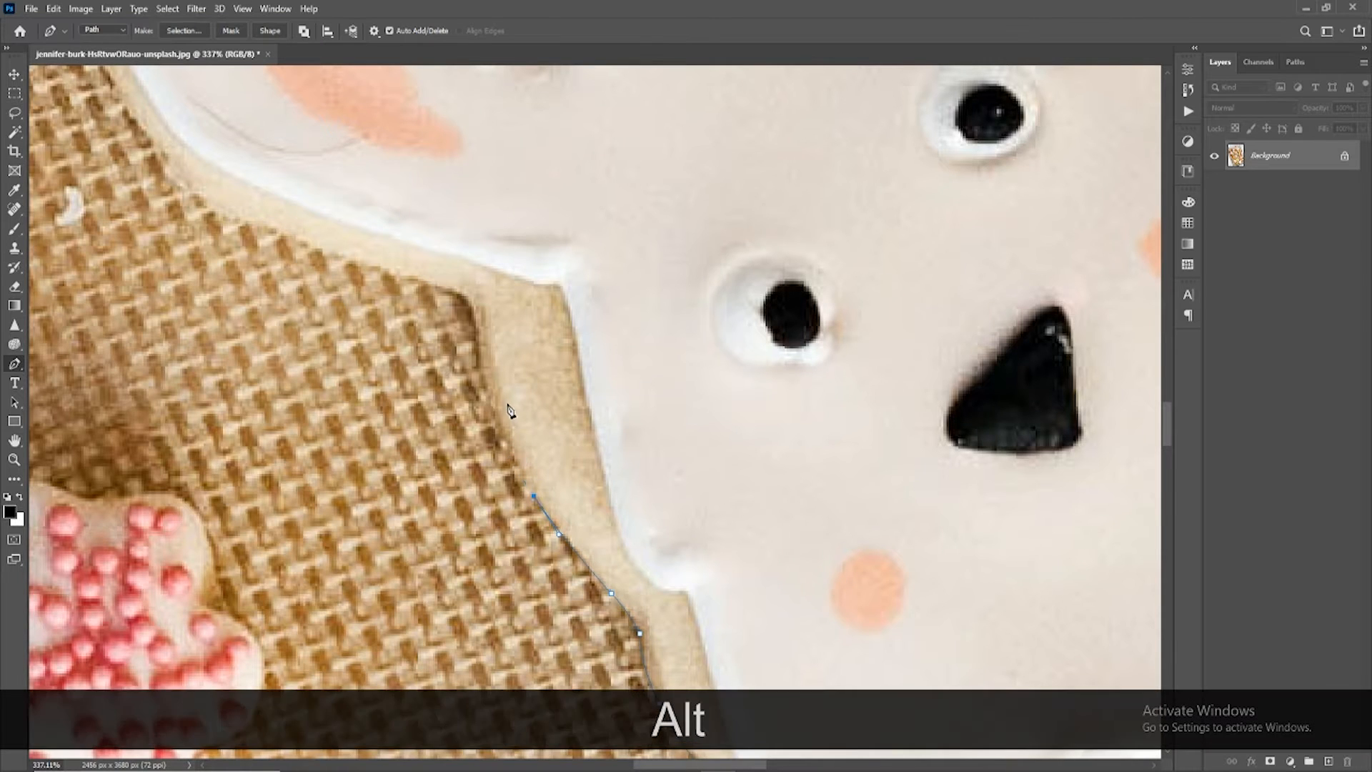
Step: Curve the path up the cookie's side and around the corner beneath the lower ear, dropping the outgoing handles
left_click_drag(481, 371, 484, 347)
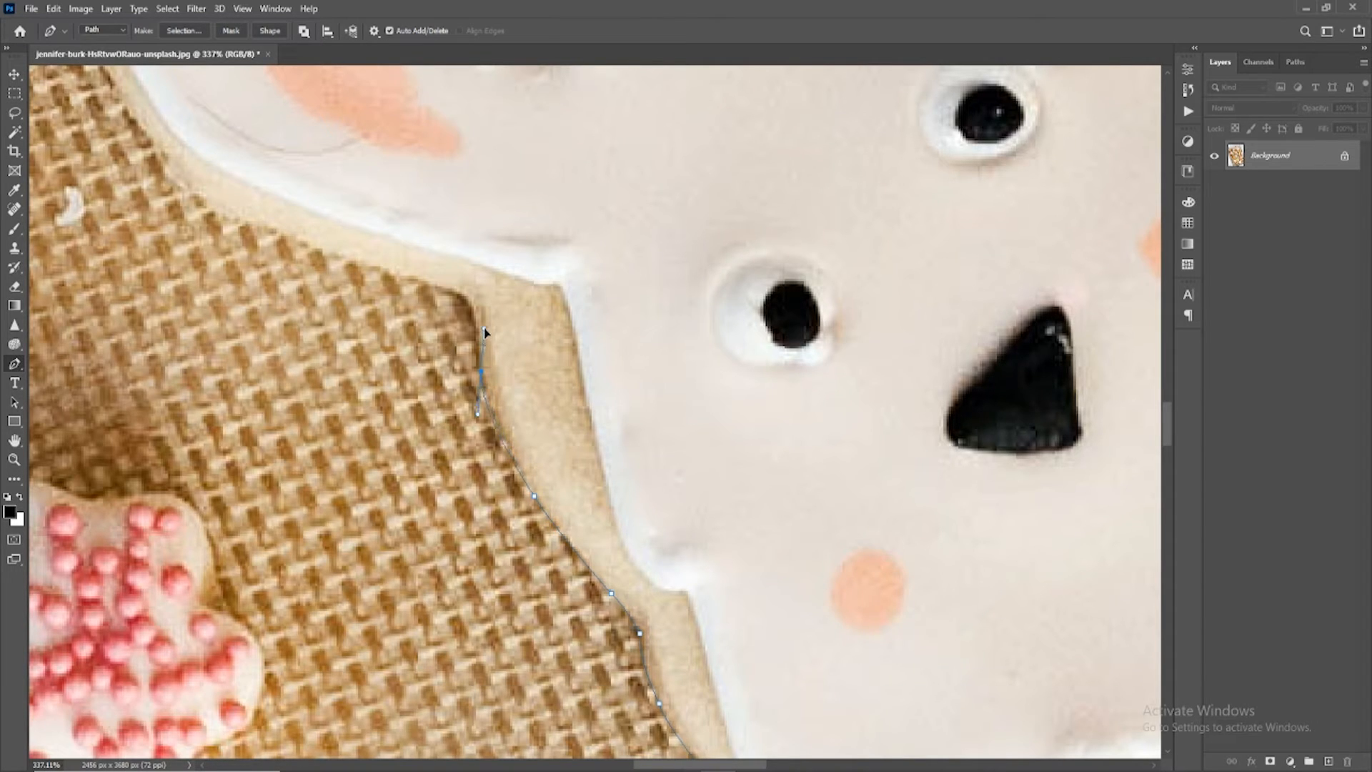
left_click(481, 371, "alt")
left_click_drag(481, 371, 559, 522)
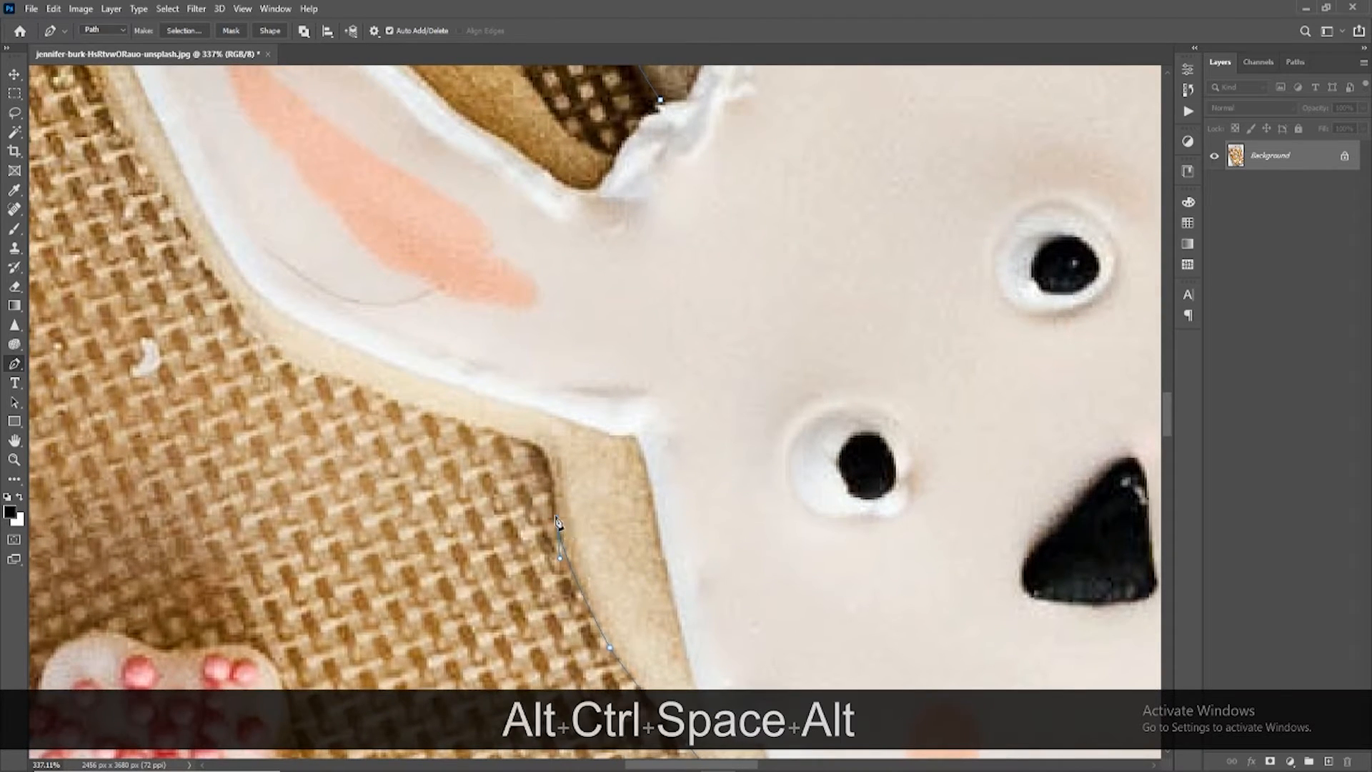
left_click_drag(518, 437, 477, 441)
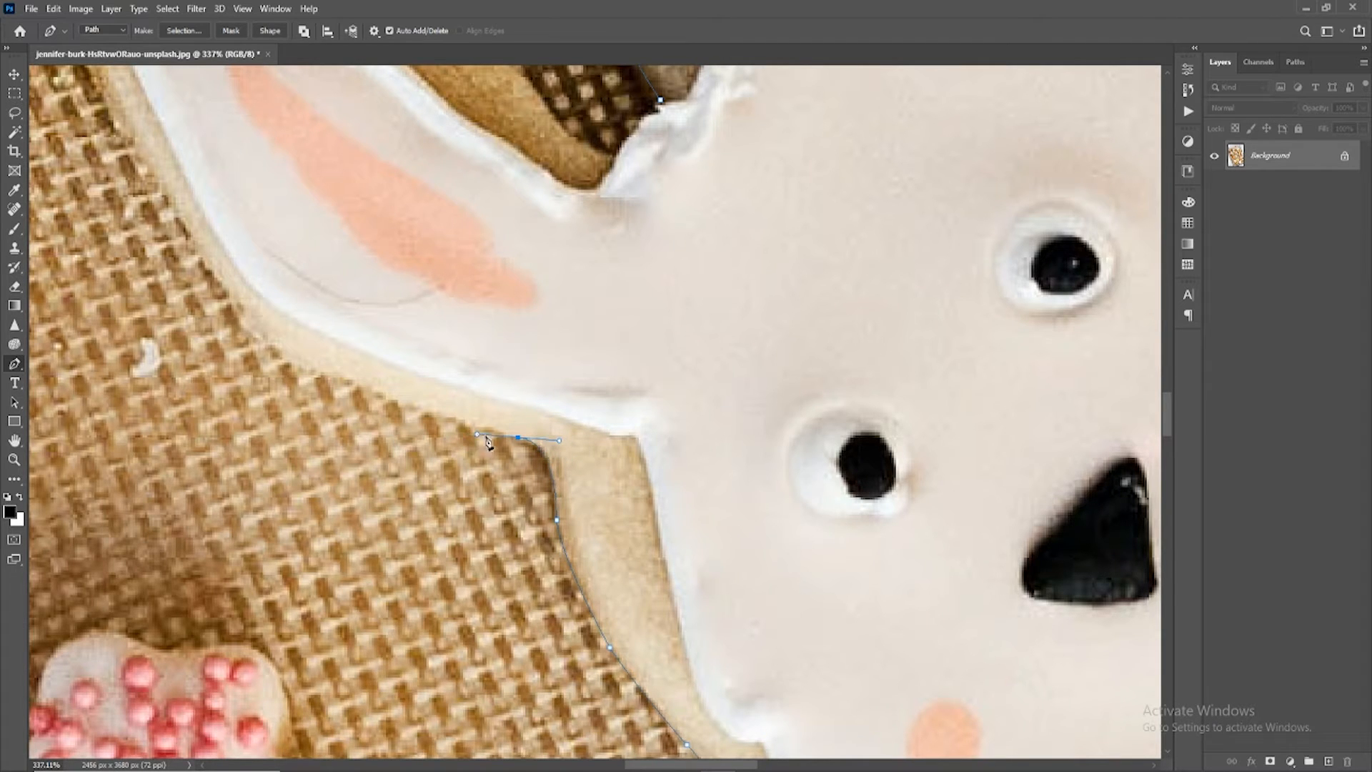
left_click(518, 436, "alt")
Step: Extend the path along the lower ear's underside and around its bend, dropping the outgoing handles
left_click_drag(510, 432, 632, 533)
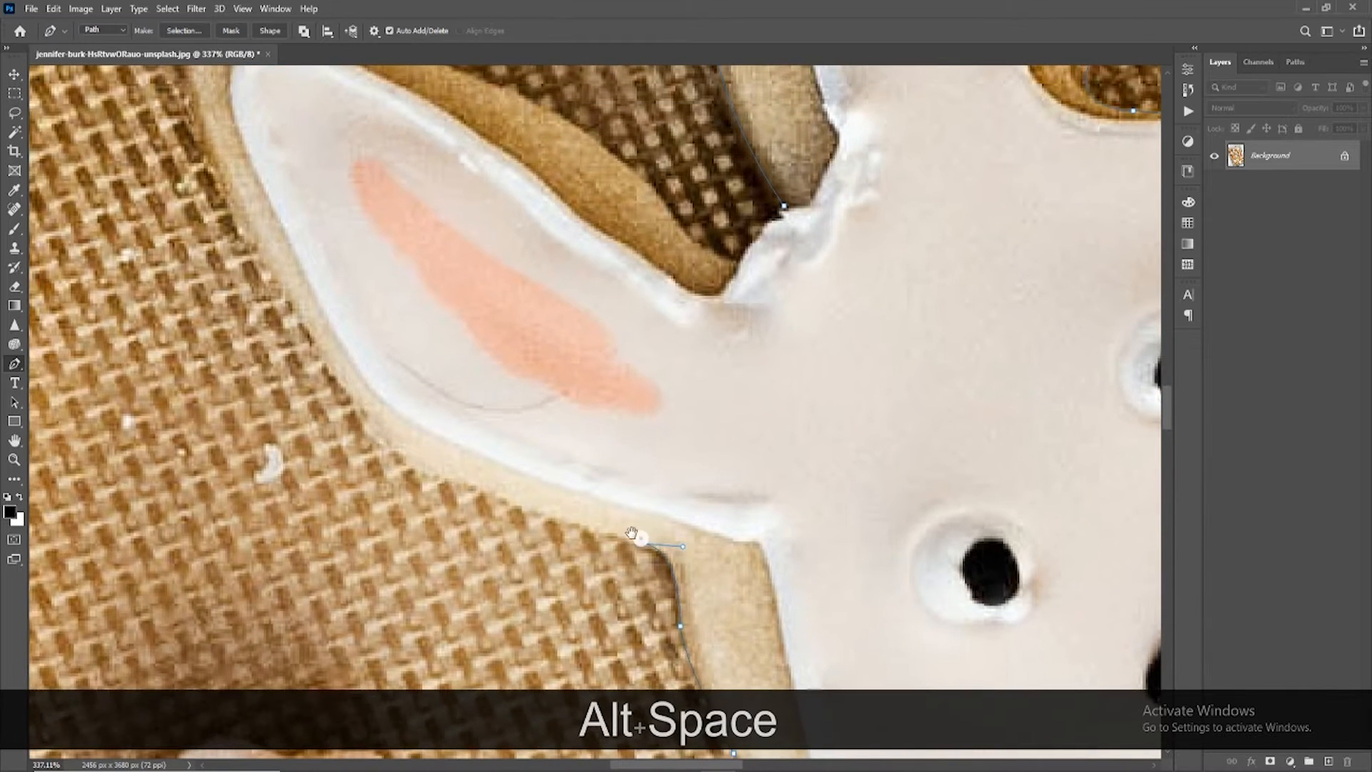
left_click_drag(418, 468, 377, 452)
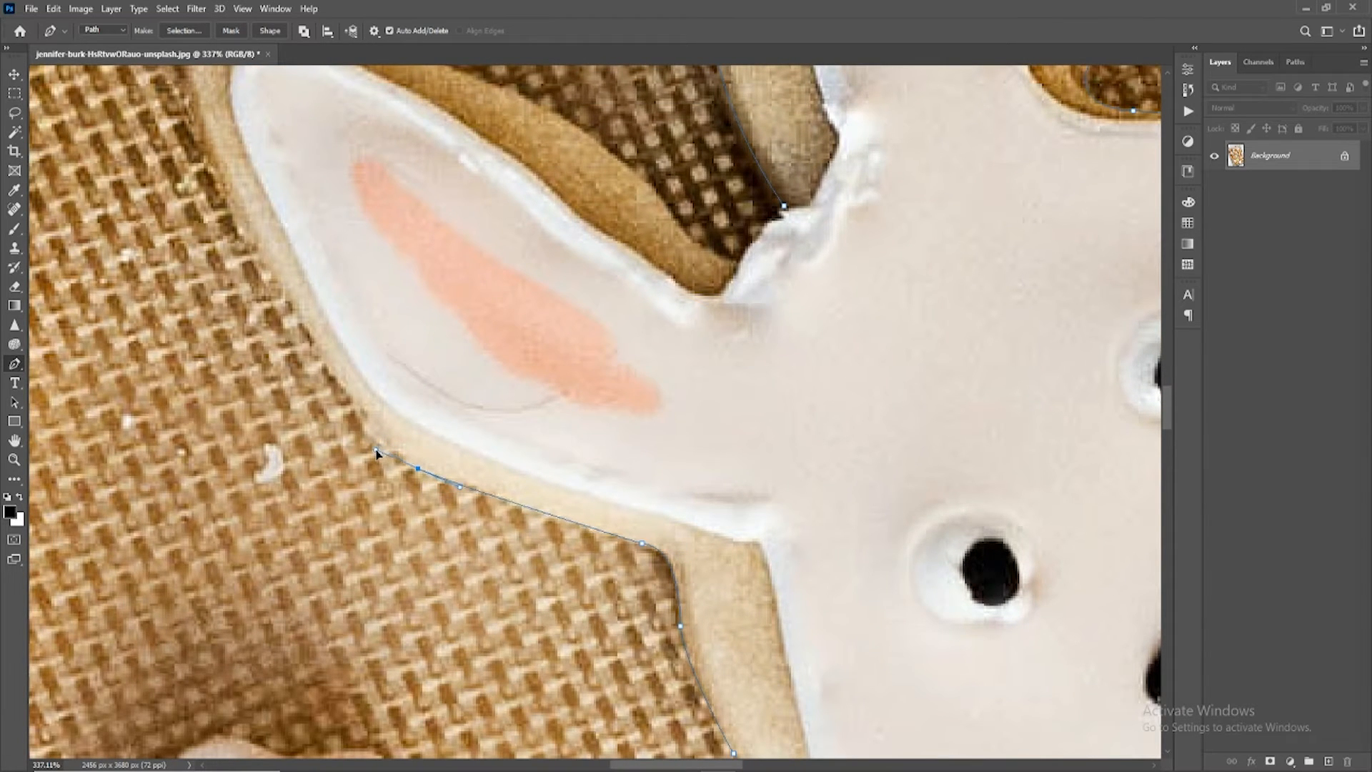
left_click(415, 468, "alt")
left_click_drag(426, 429, 548, 600)
key("alt")
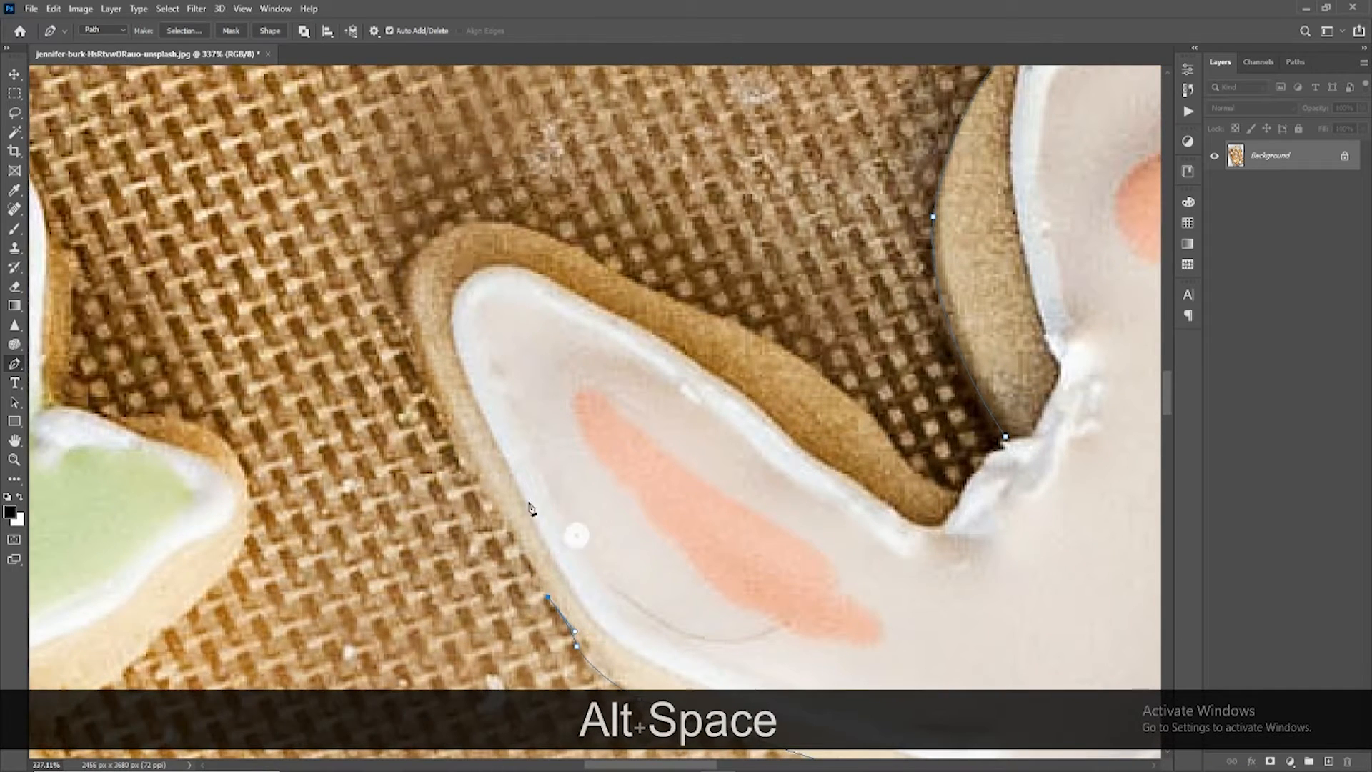
Step: Continue the path up the ear's outer edge to the start of its rounded tip, dropping the outgoing handle at each anchor
left_click(422, 373)
key("ctrl+z")
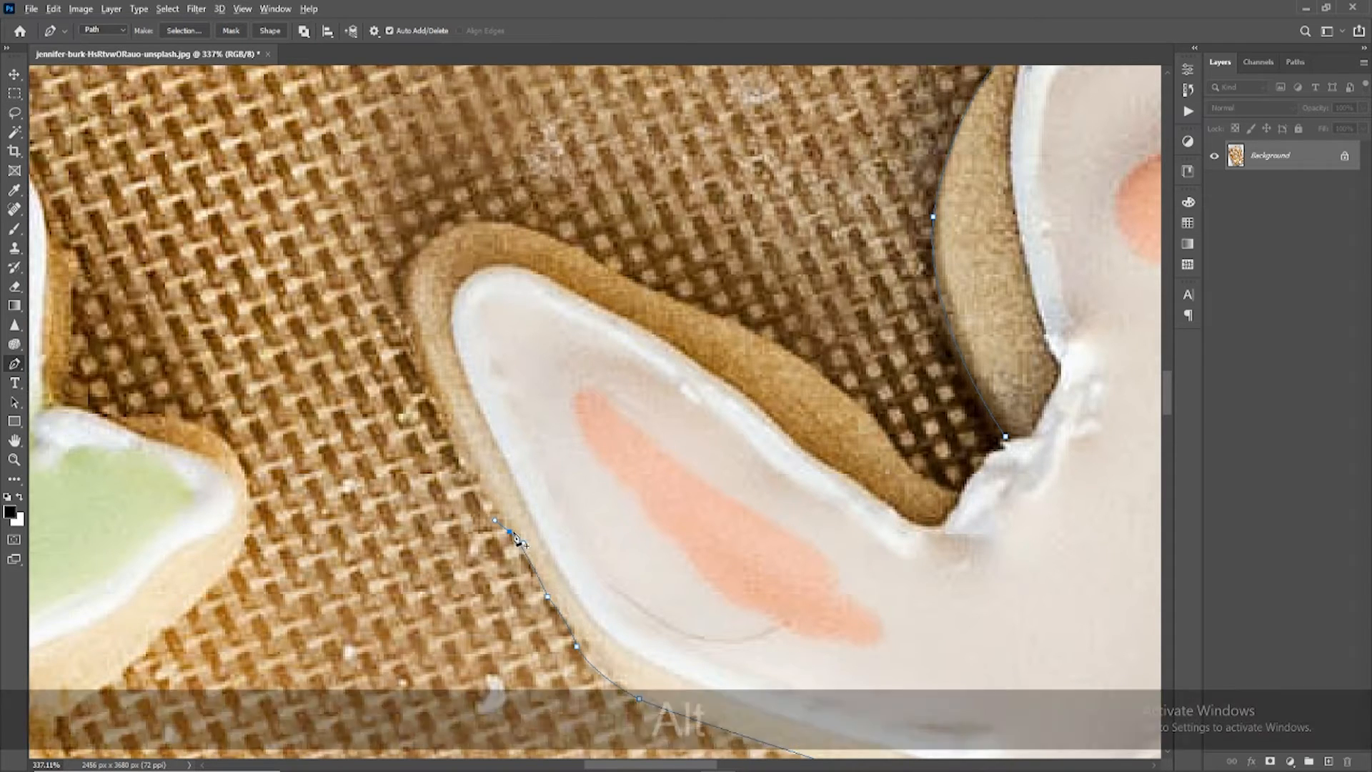
left_click(510, 532, "alt")
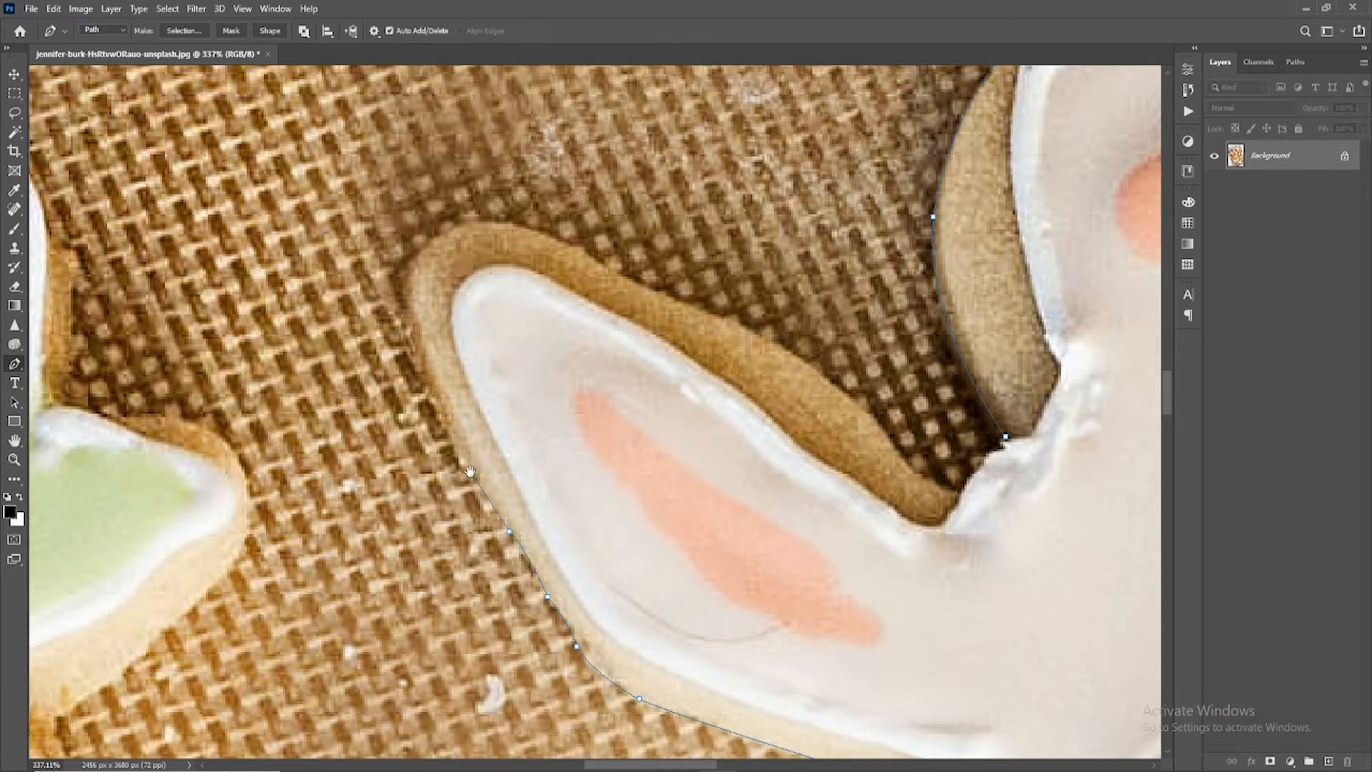
left_click_drag(469, 472, 584, 571)
left_click_drag(529, 472, 569, 431)
key("alt")
left_click(565, 495, "alt")
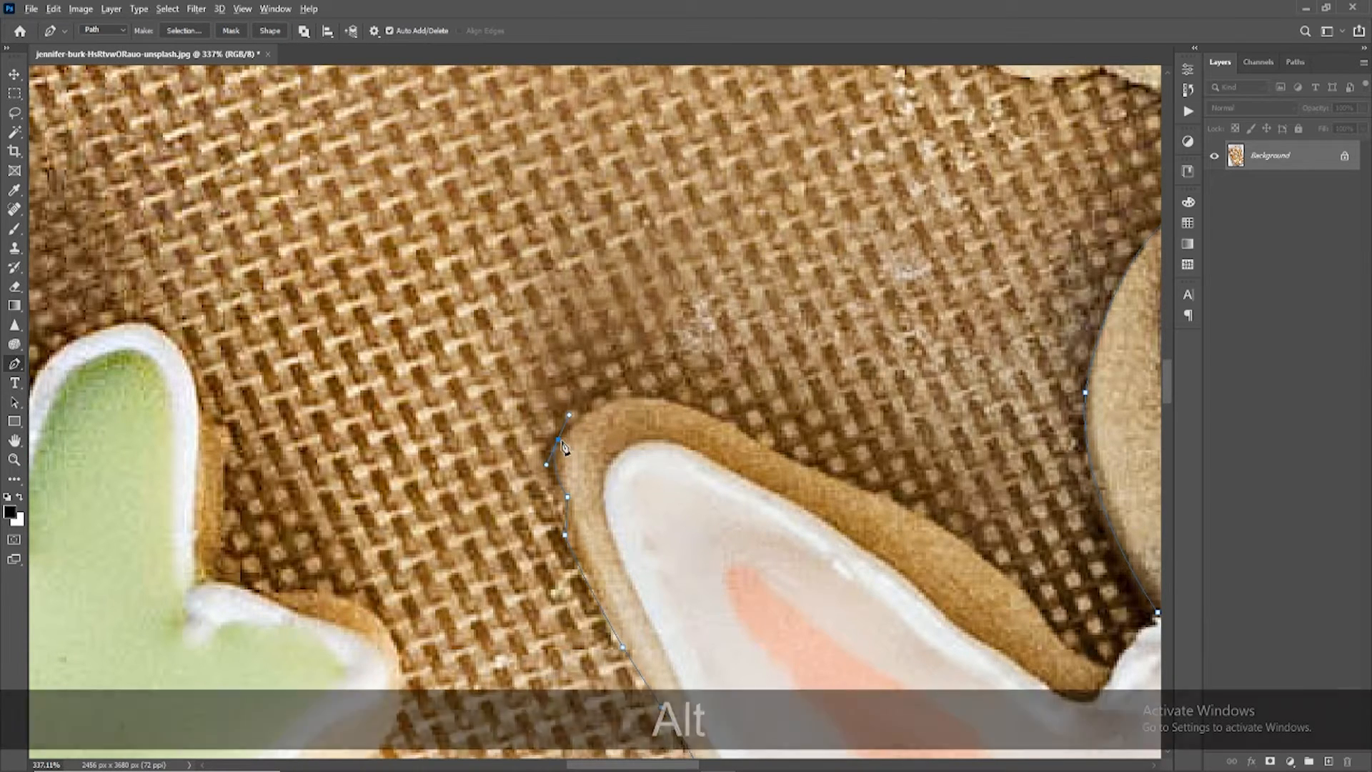
left_click(558, 439, "alt")
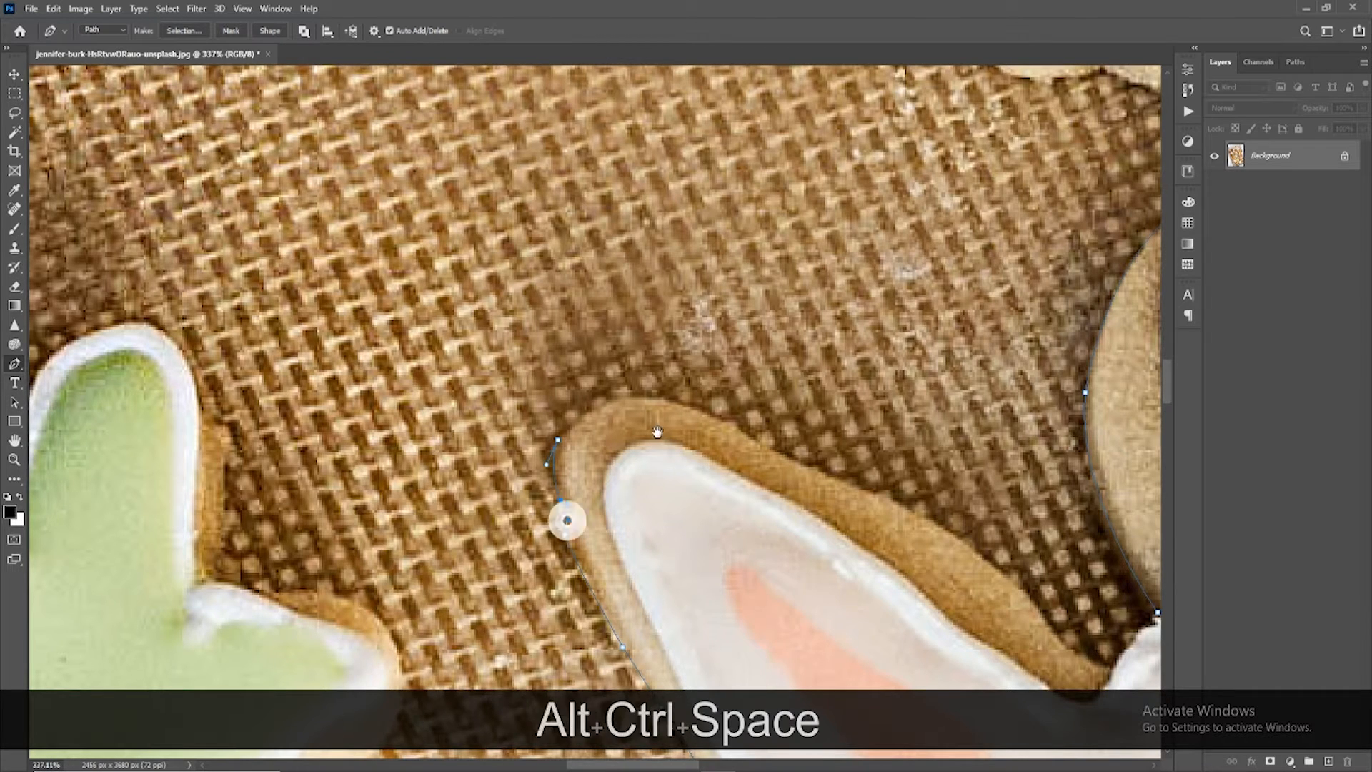
Step: Curve the path over the rounded ear tip and onto the ear's upper edge
left_click_drag(656, 433, 638, 499)
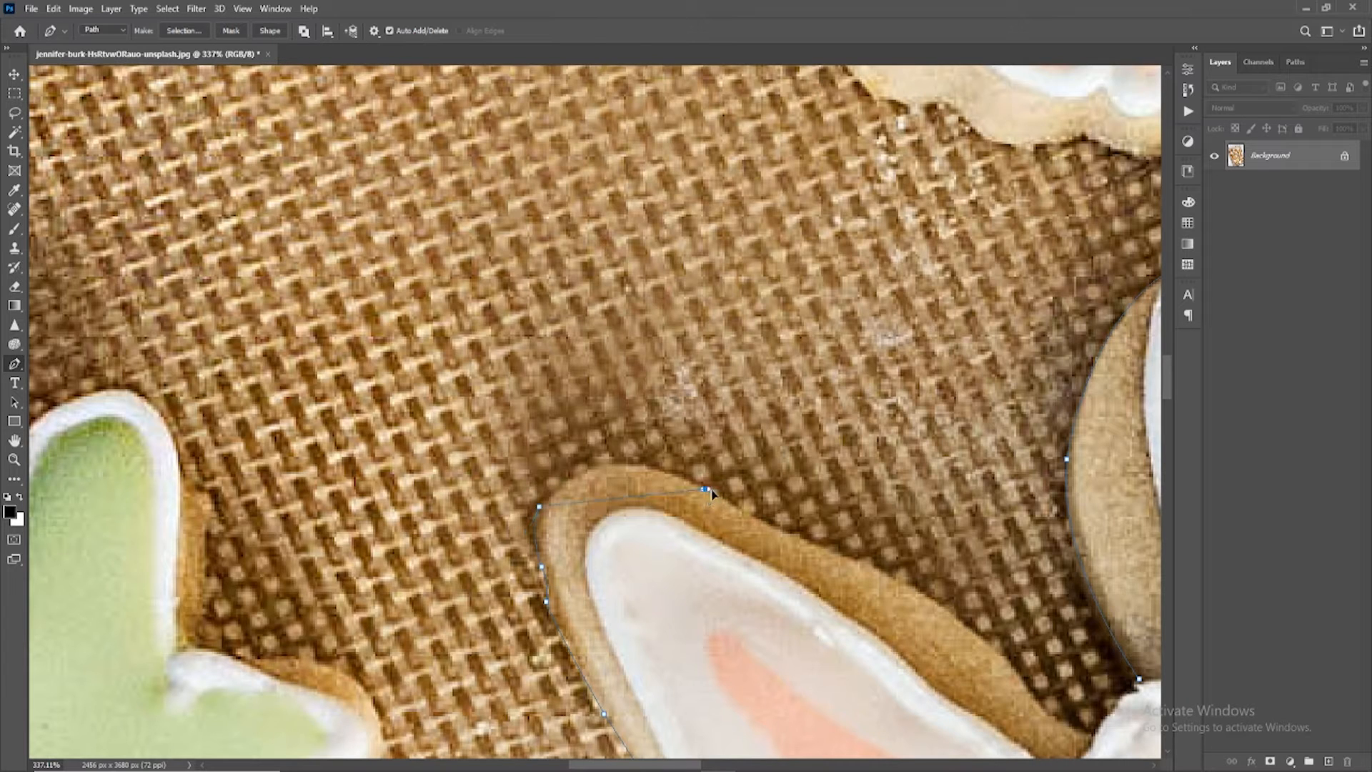
left_click_drag(711, 491, 809, 559)
left_click(706, 490, "alt")
left_click_drag(806, 537, 756, 525)
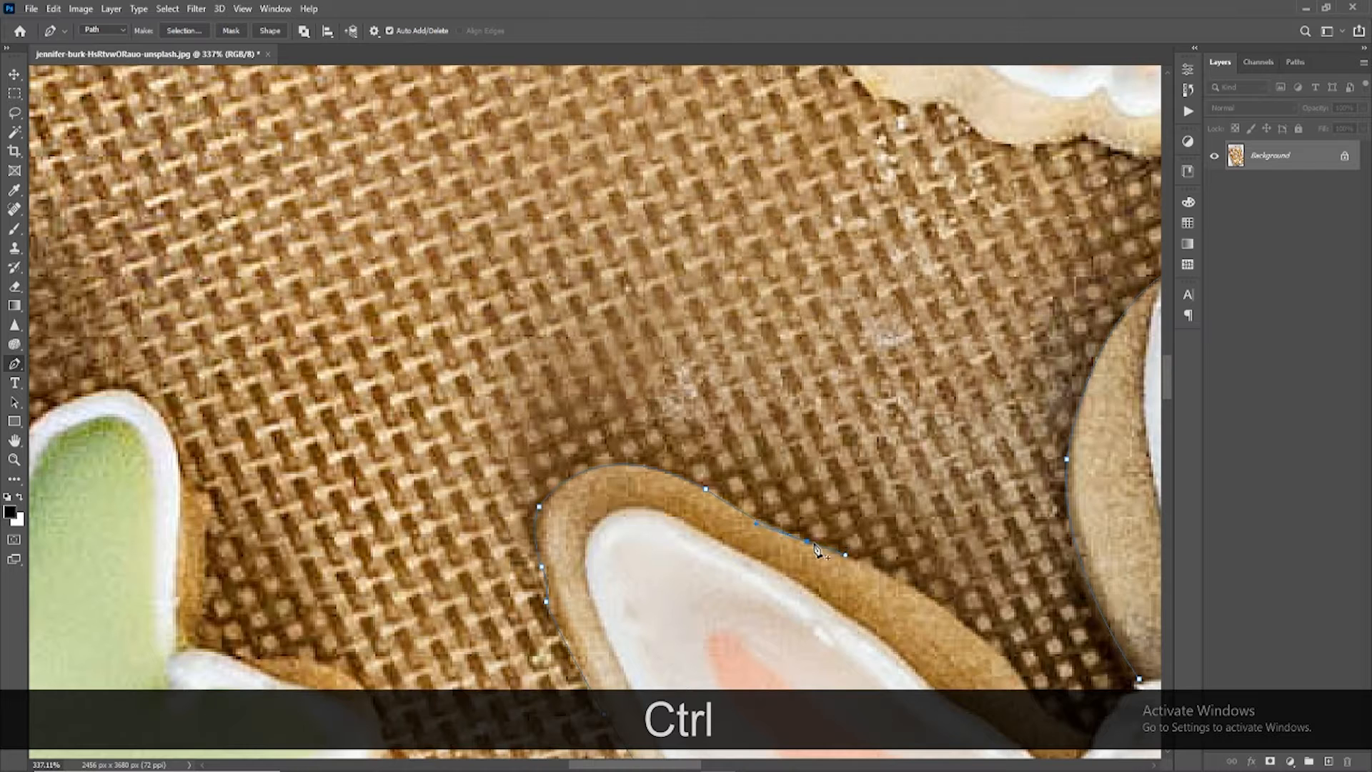
Step: Trace the ear's upper edge down toward the notch between the two ears, dropping the outgoing handles
left_click_drag(904, 570, 805, 527)
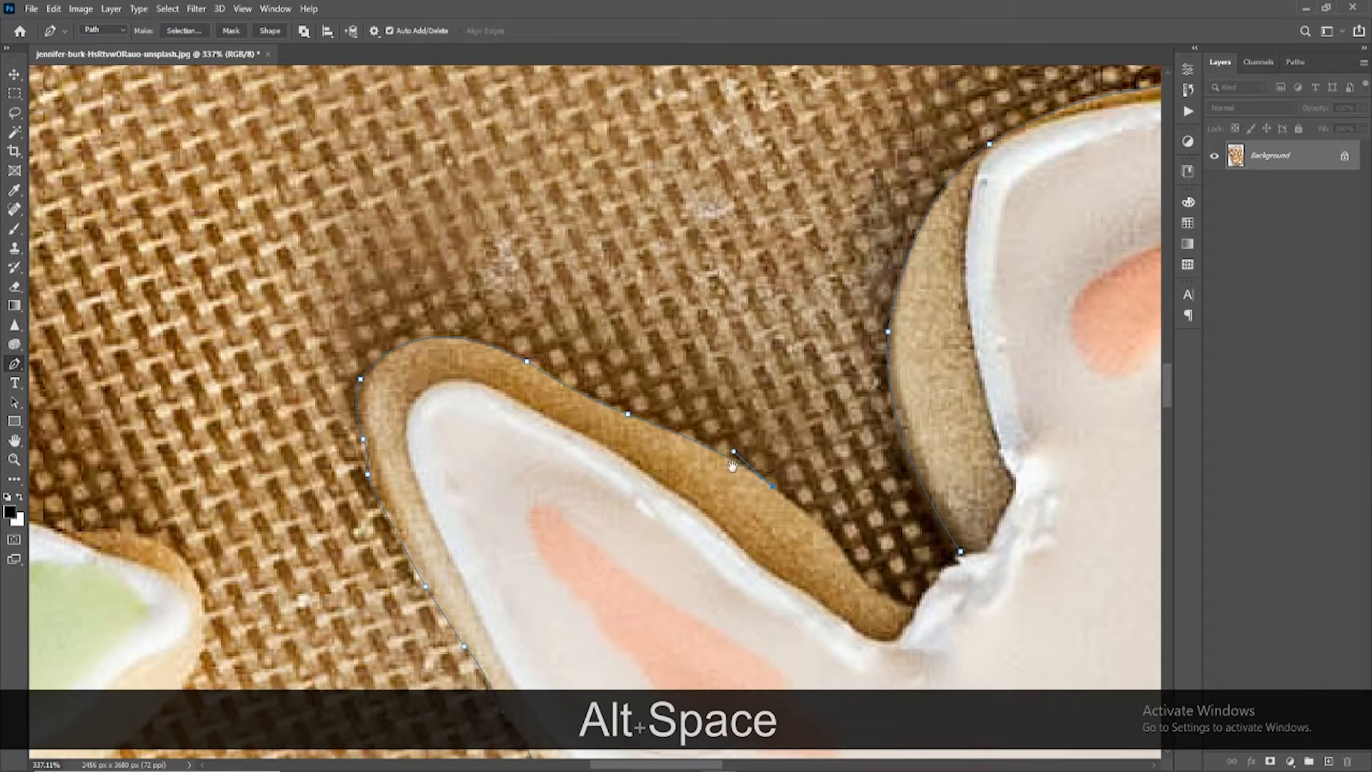
left_click_drag(817, 528, 663, 408)
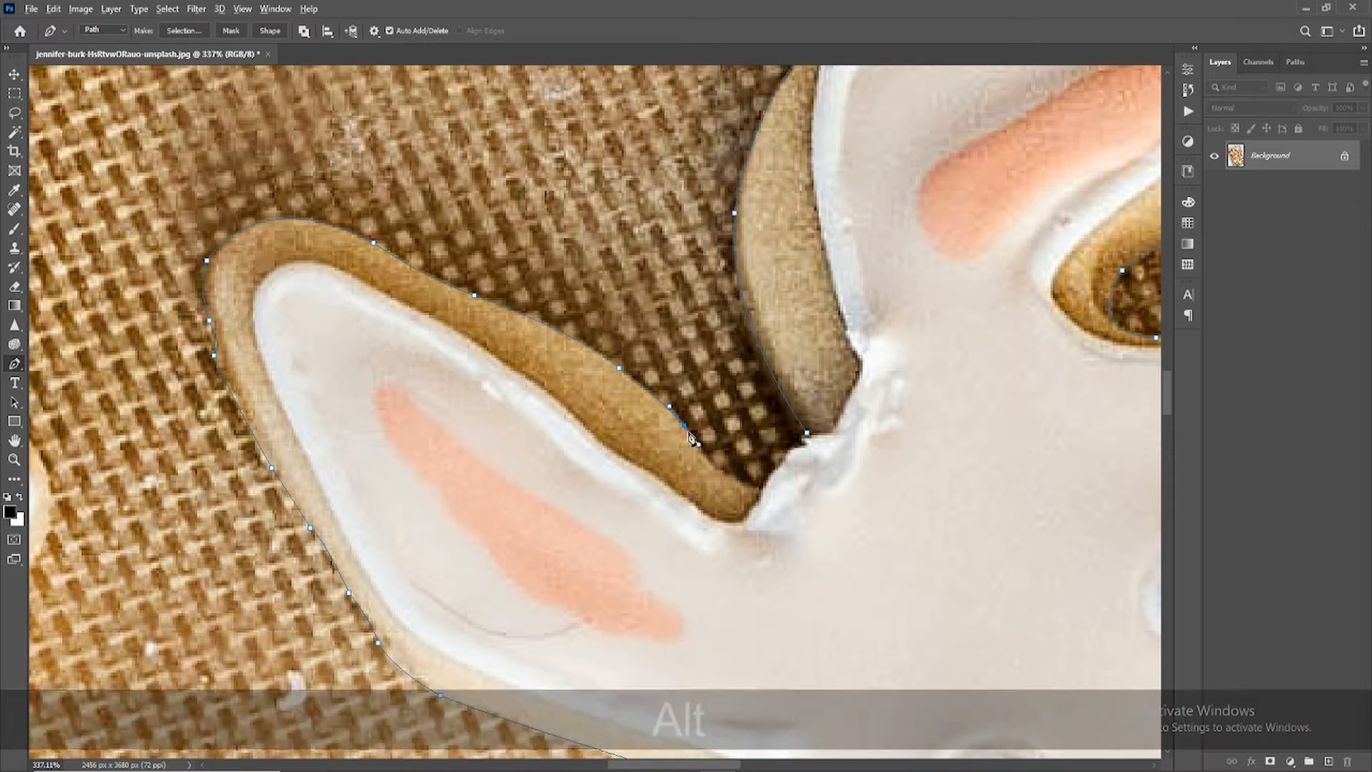
left_click(684, 426, "alt")
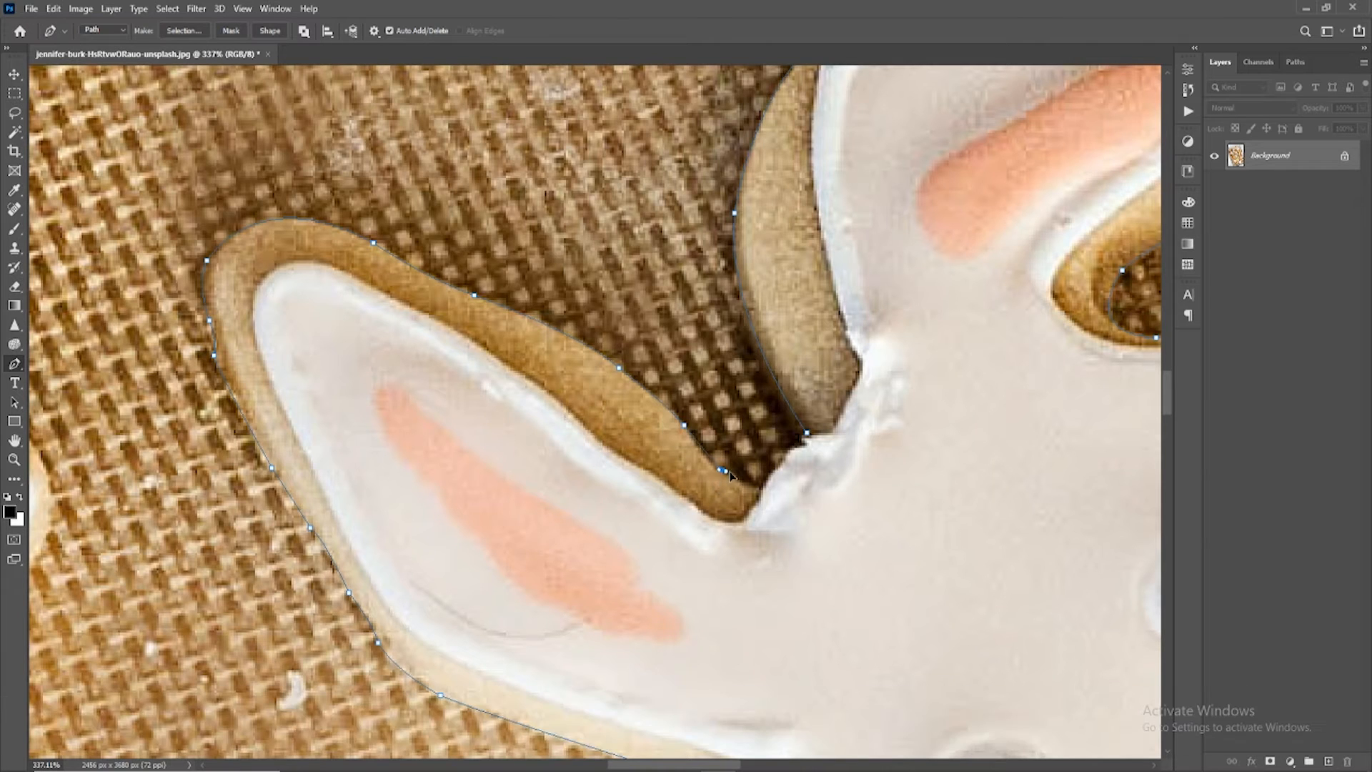
left_click(723, 471, "alt")
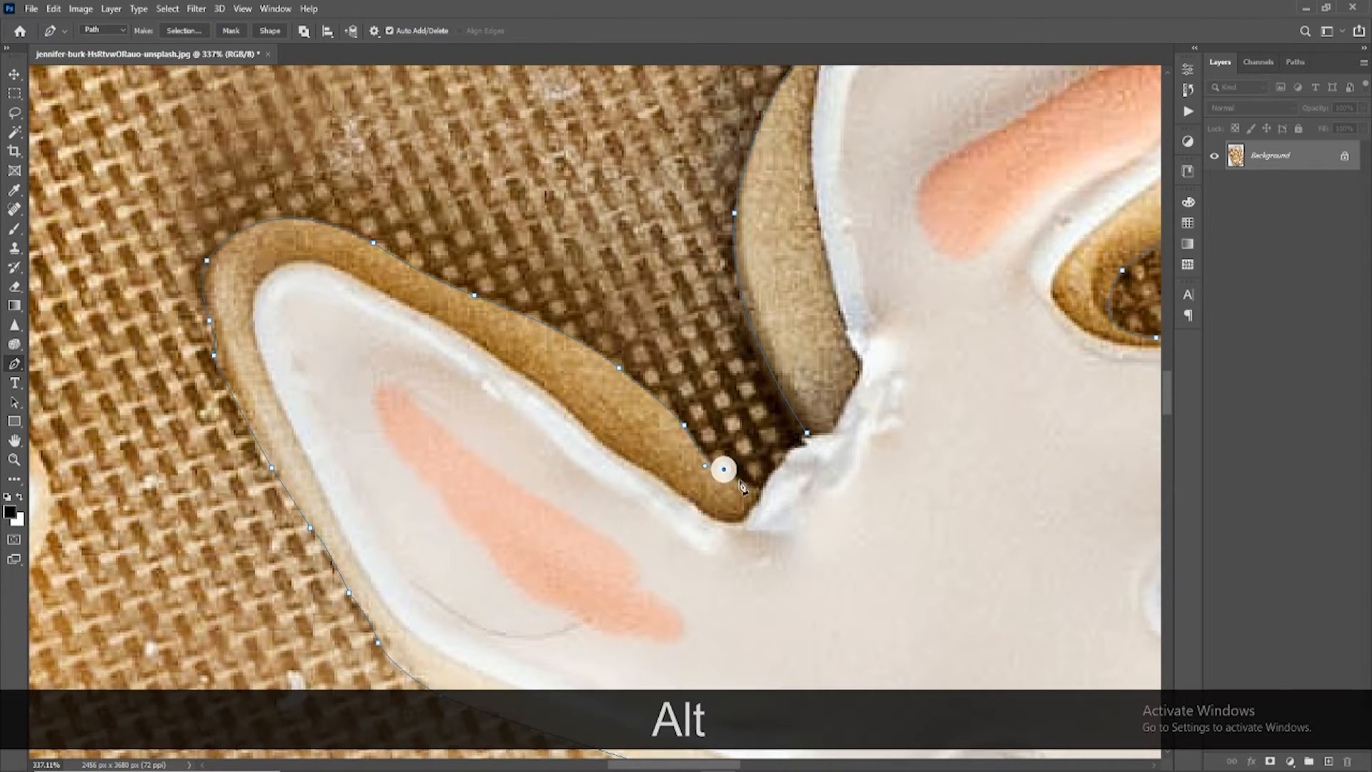
Step: Turn the path at the bottom of the notch between the ears and start up the rough icing edge, dropping the outgoing handles
left_click_drag(746, 488, 778, 492)
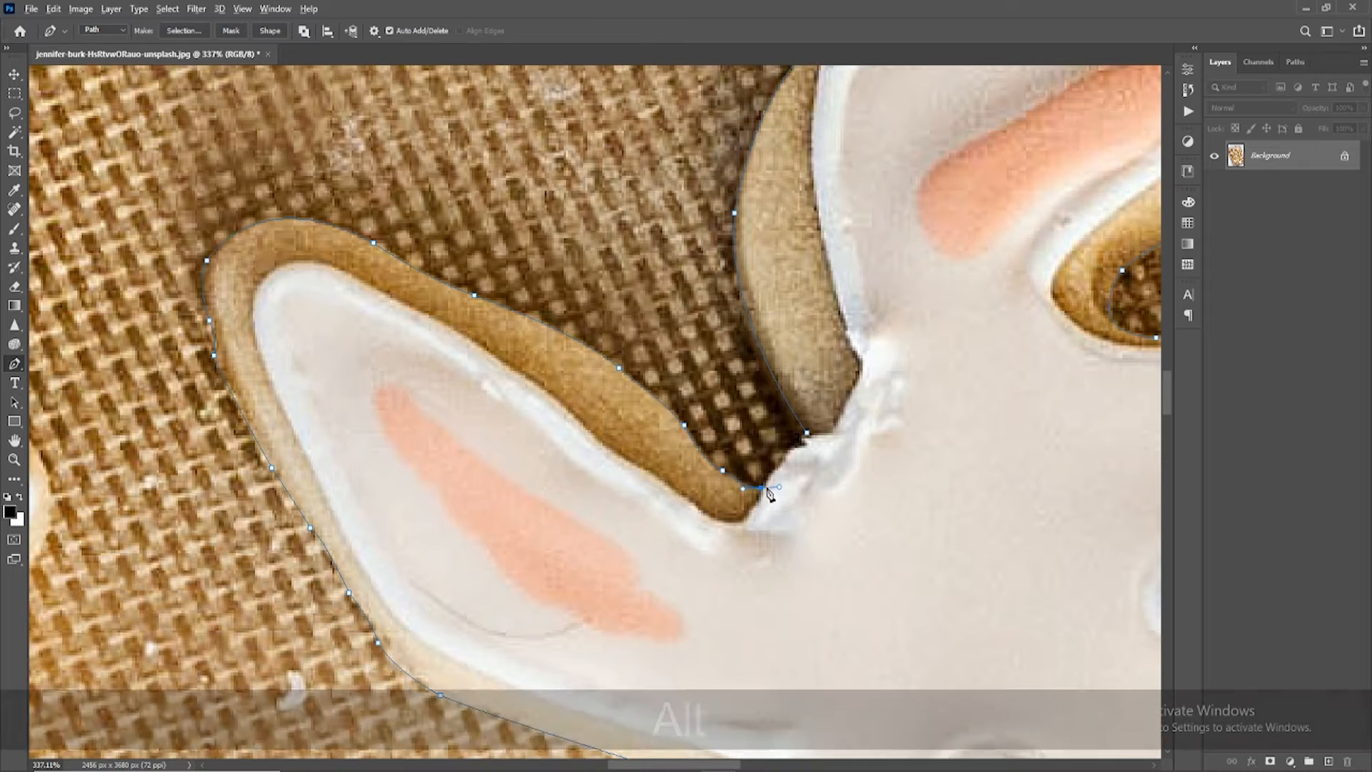
left_click(768, 488, "alt")
key("ctrl+z")
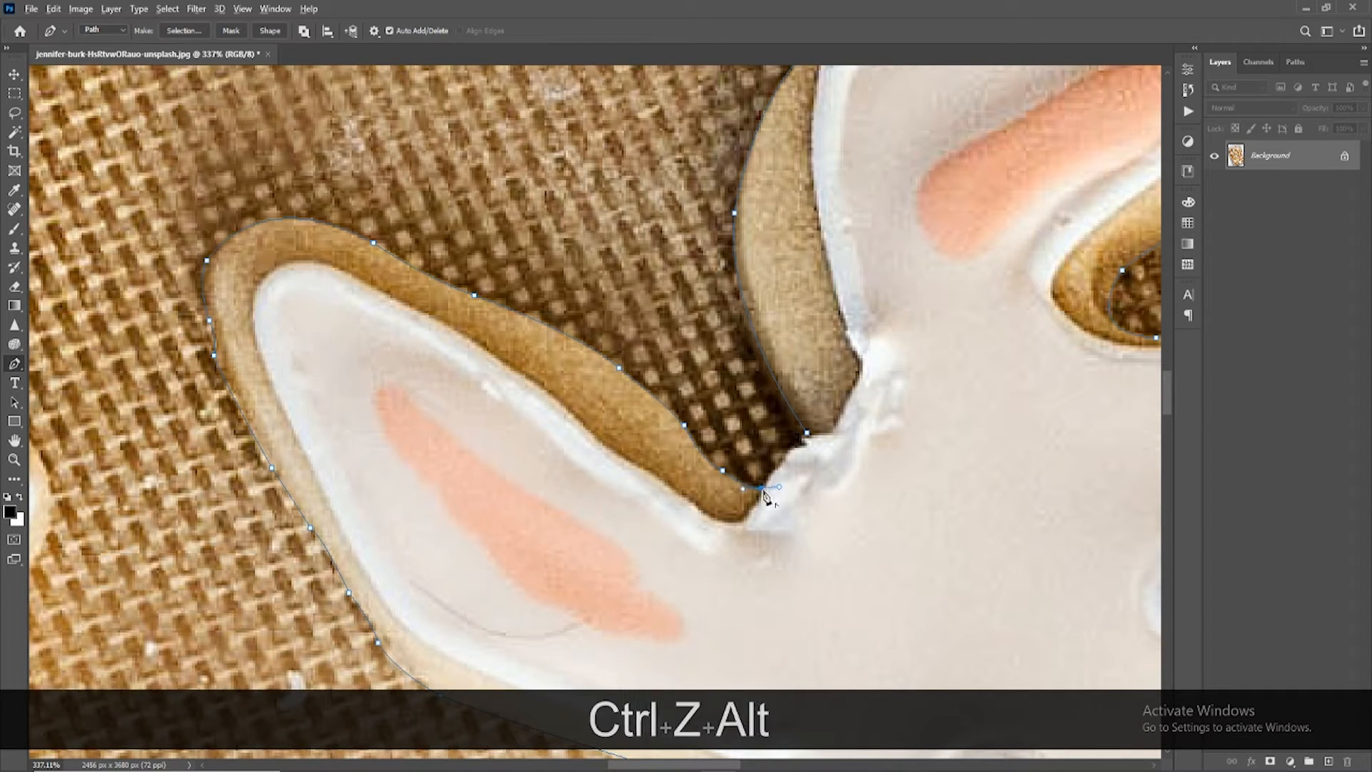
left_click(762, 488, "alt")
left_click(768, 471)
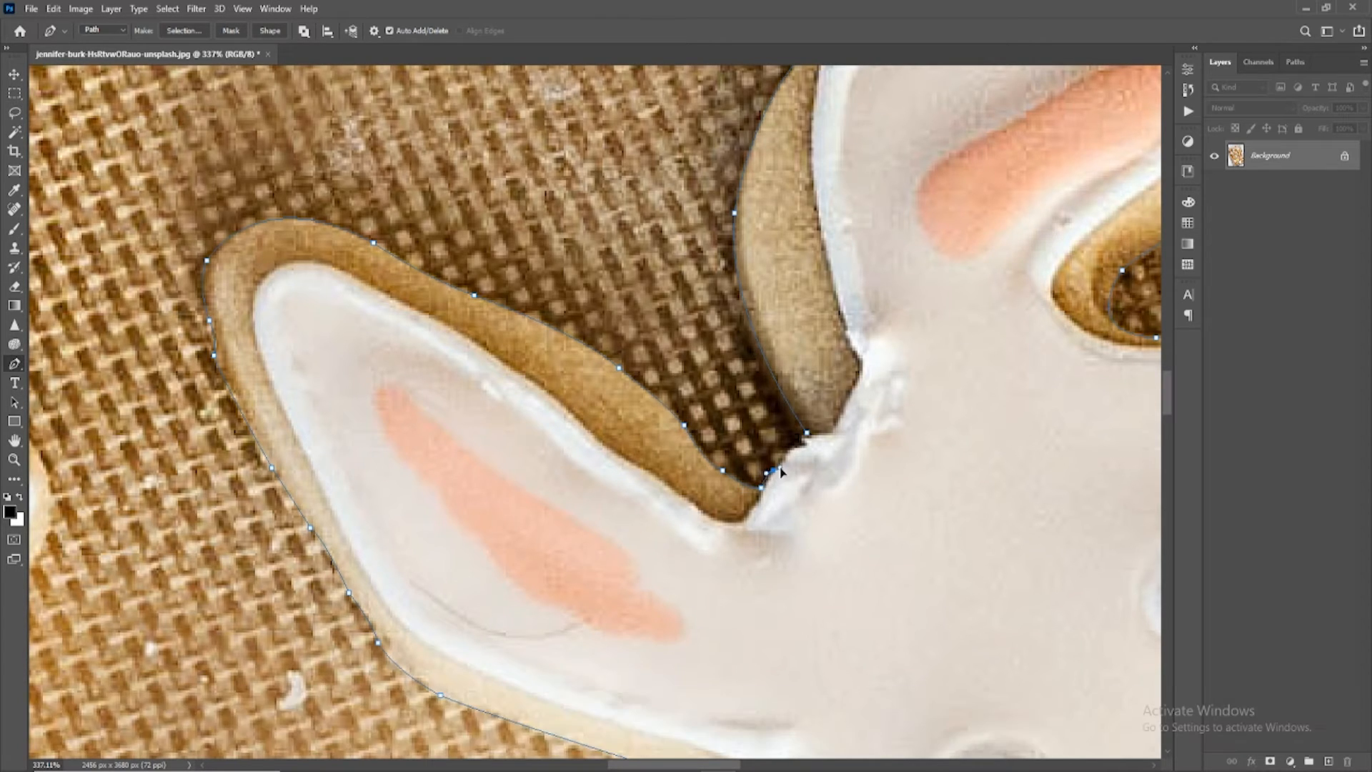
left_click(773, 470, "alt")
Step: Trace the remaining icing edge and close the bunny outline at its starting anchor
key("space")
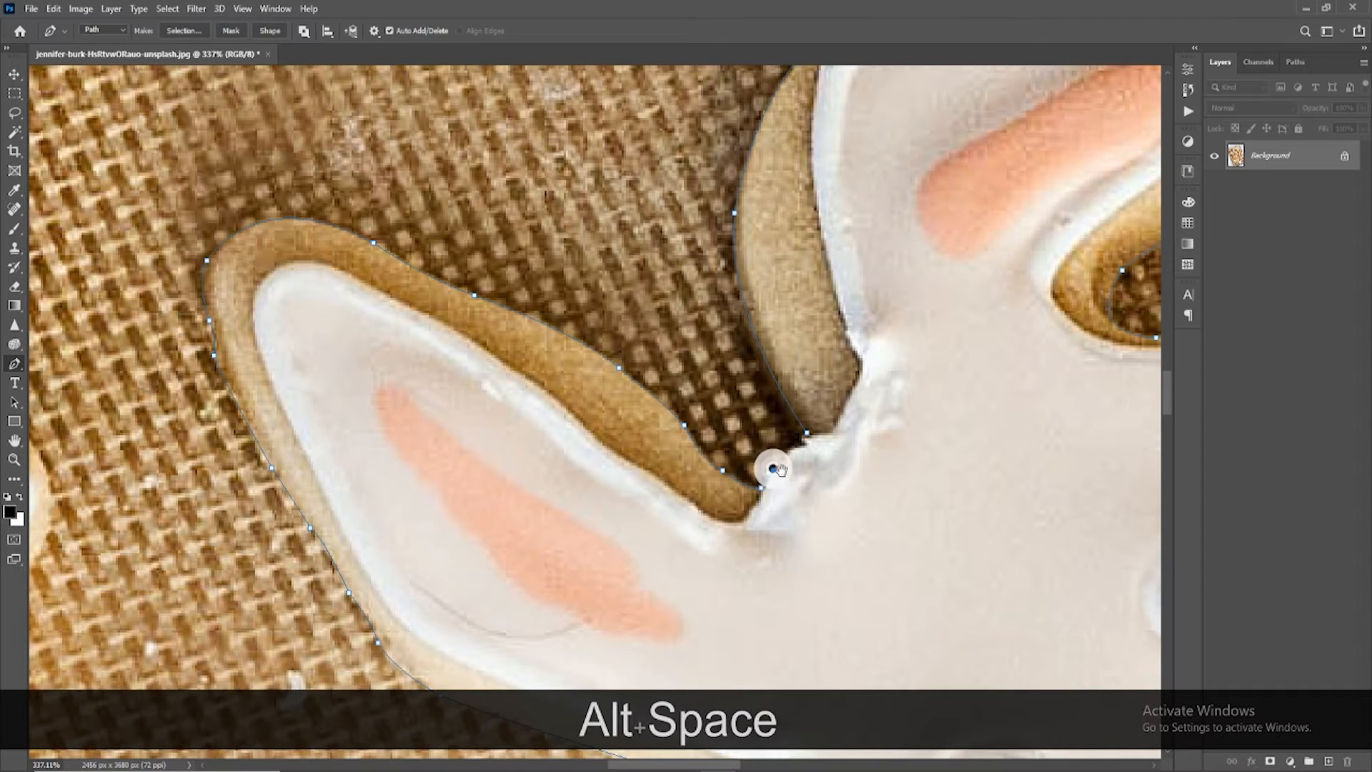
left_click_drag(775, 469, 753, 494)
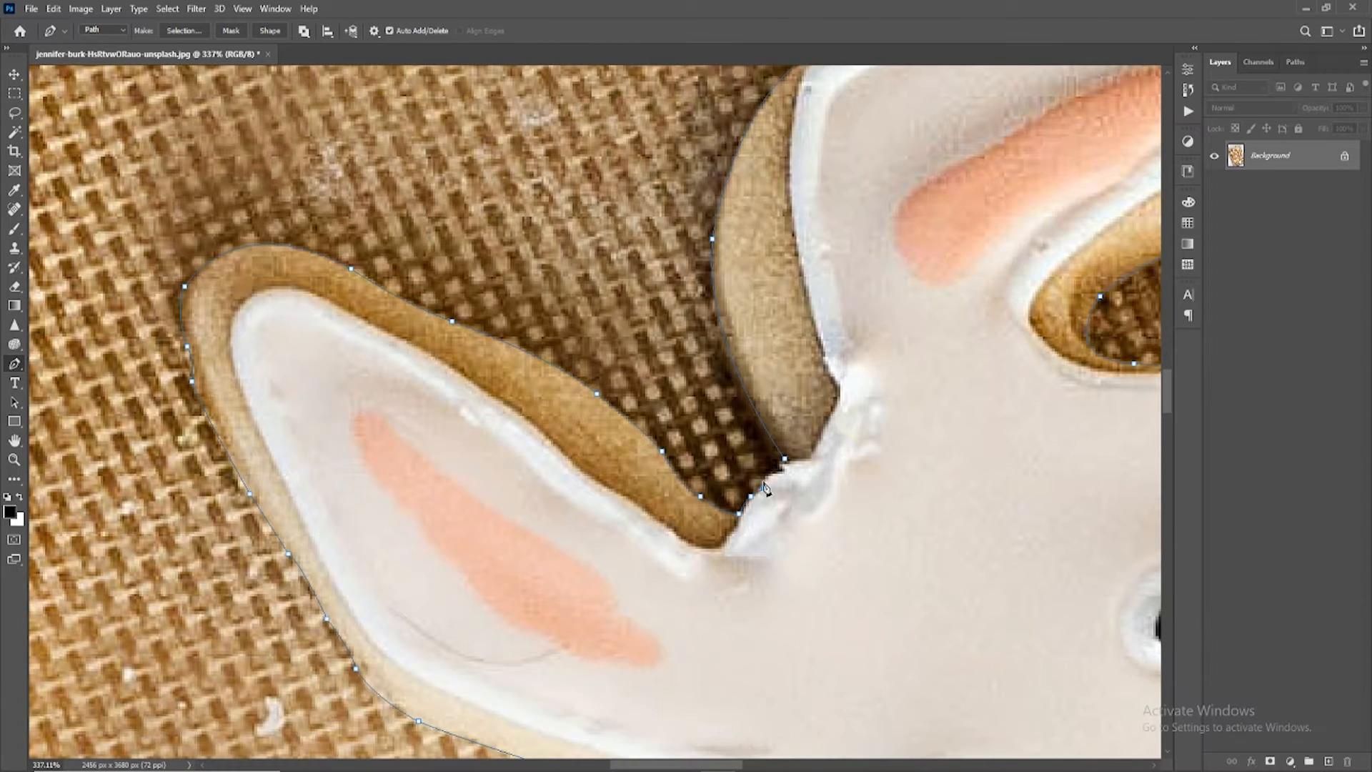
left_click(763, 481)
left_click(784, 458)
scroll(847, 468, "down", 3)
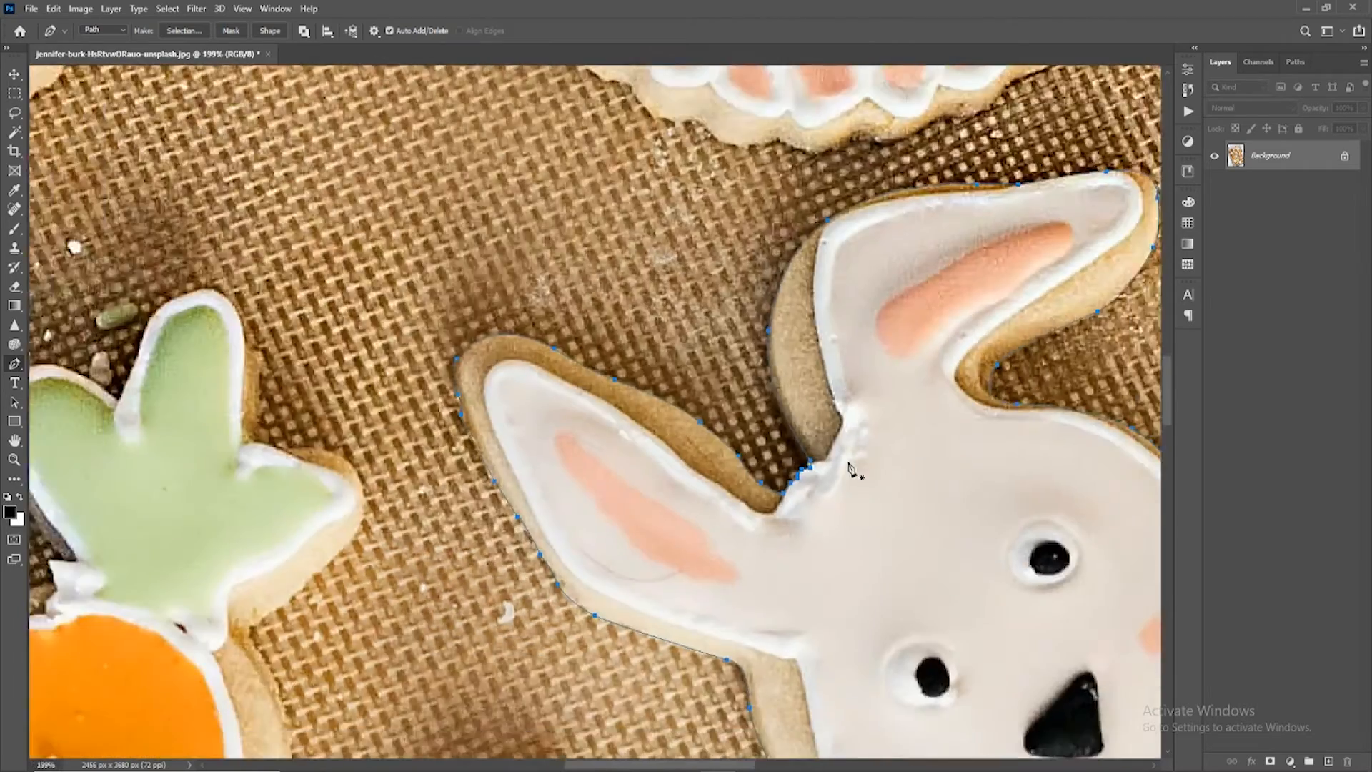
scroll(851, 469, "down", 4)
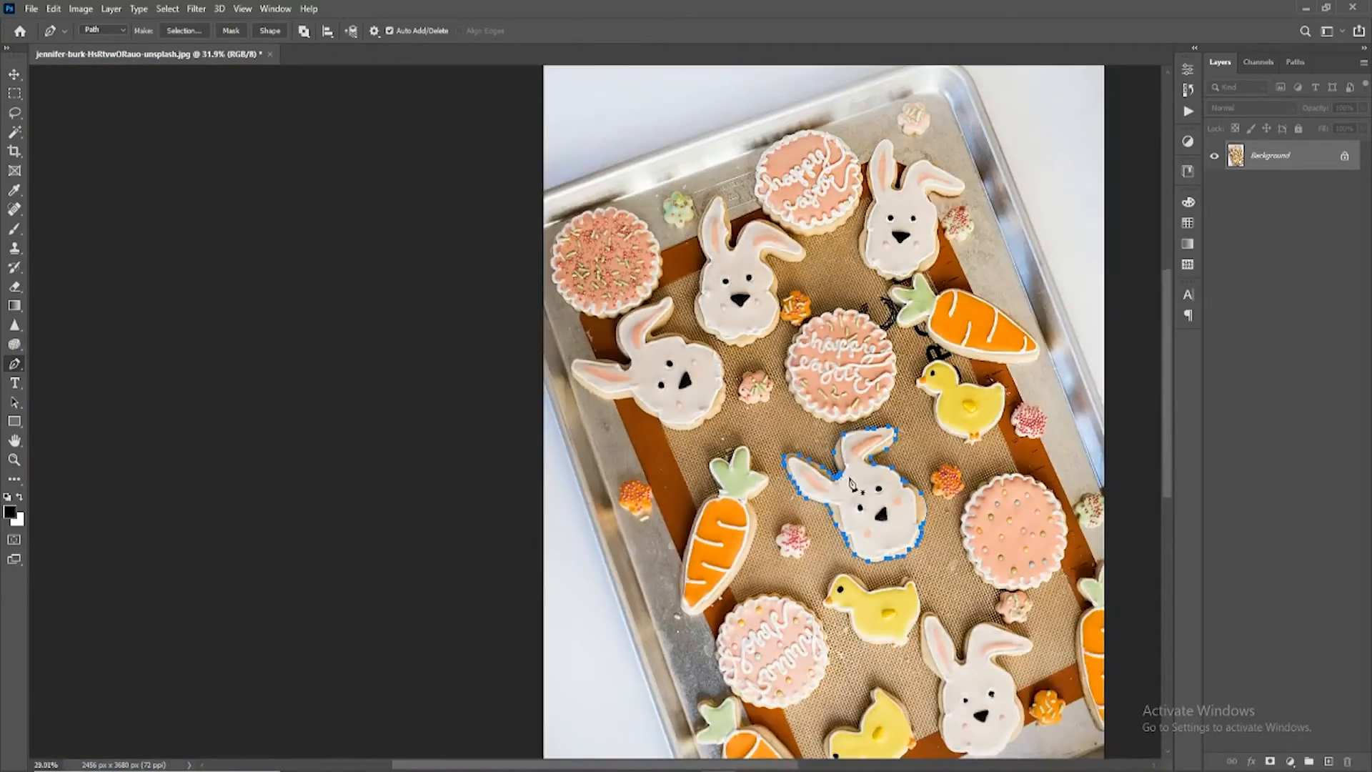
scroll(851, 484, "down", 1)
scroll(852, 484, "up", 1)
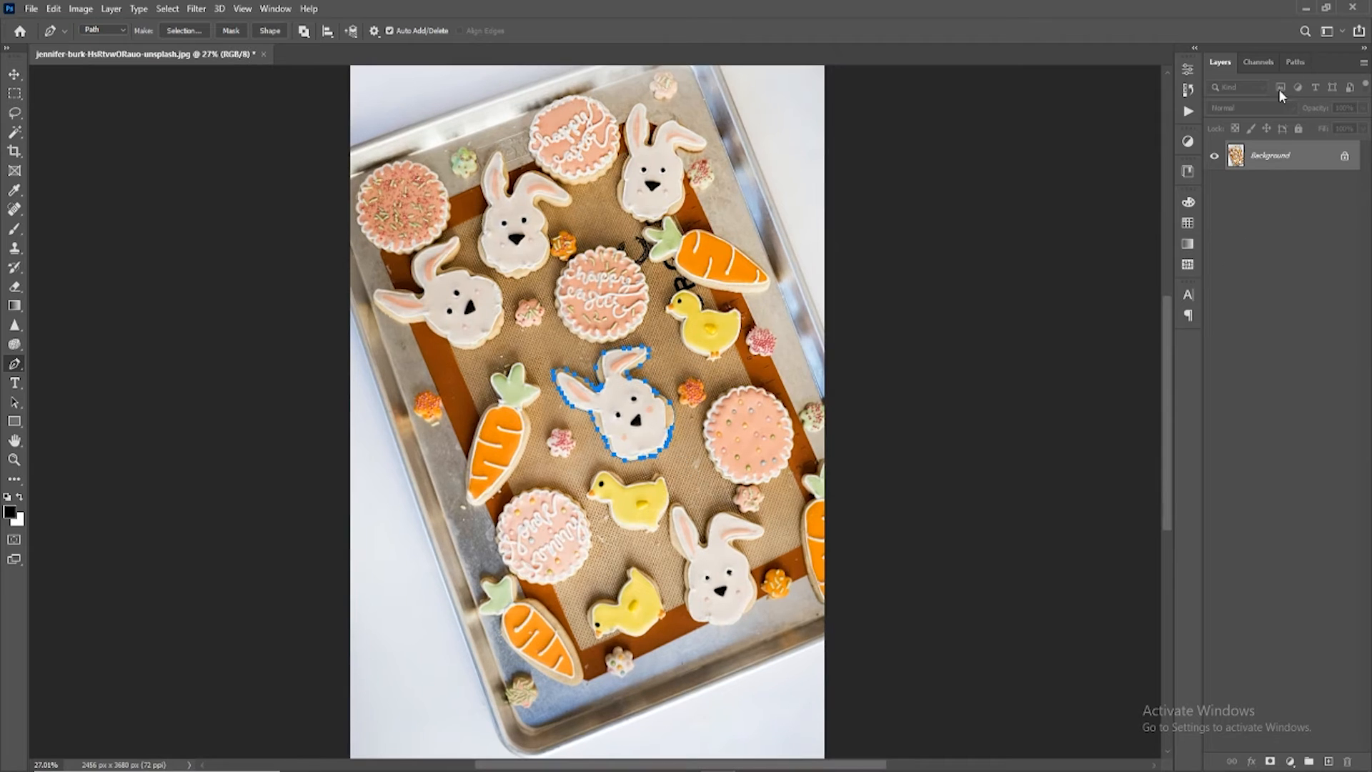
Step: Load the work path as a selection and use it to add a layer mask to the Background layer
left_click(1297, 62)
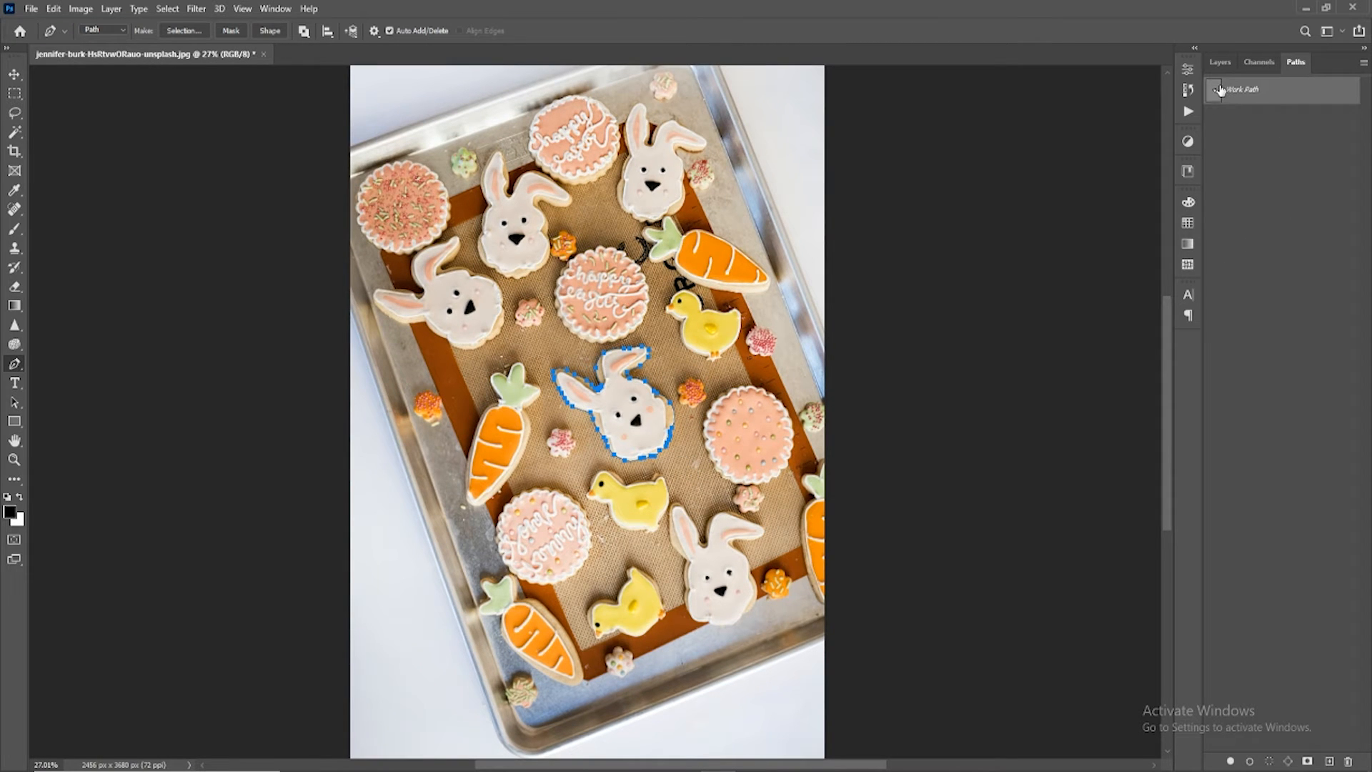
left_click(1269, 761)
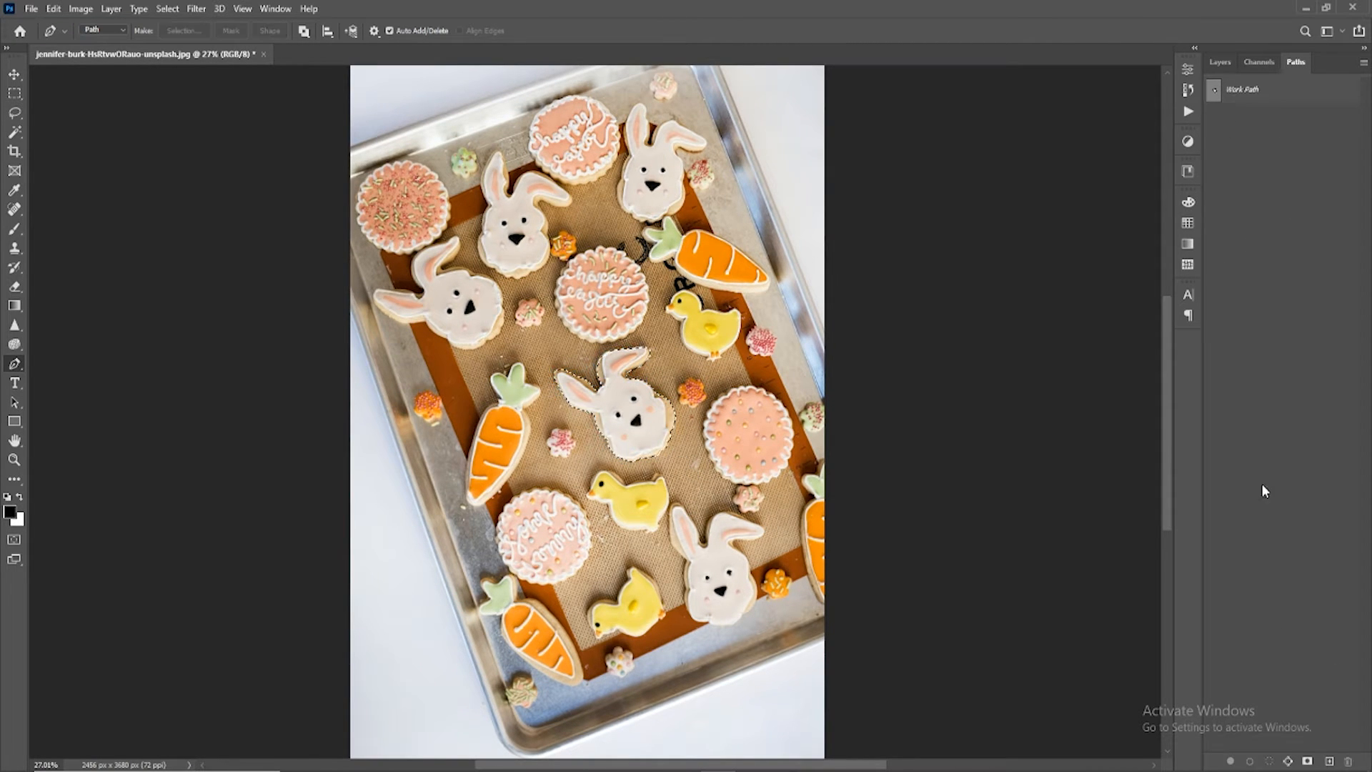
left_click(1223, 64)
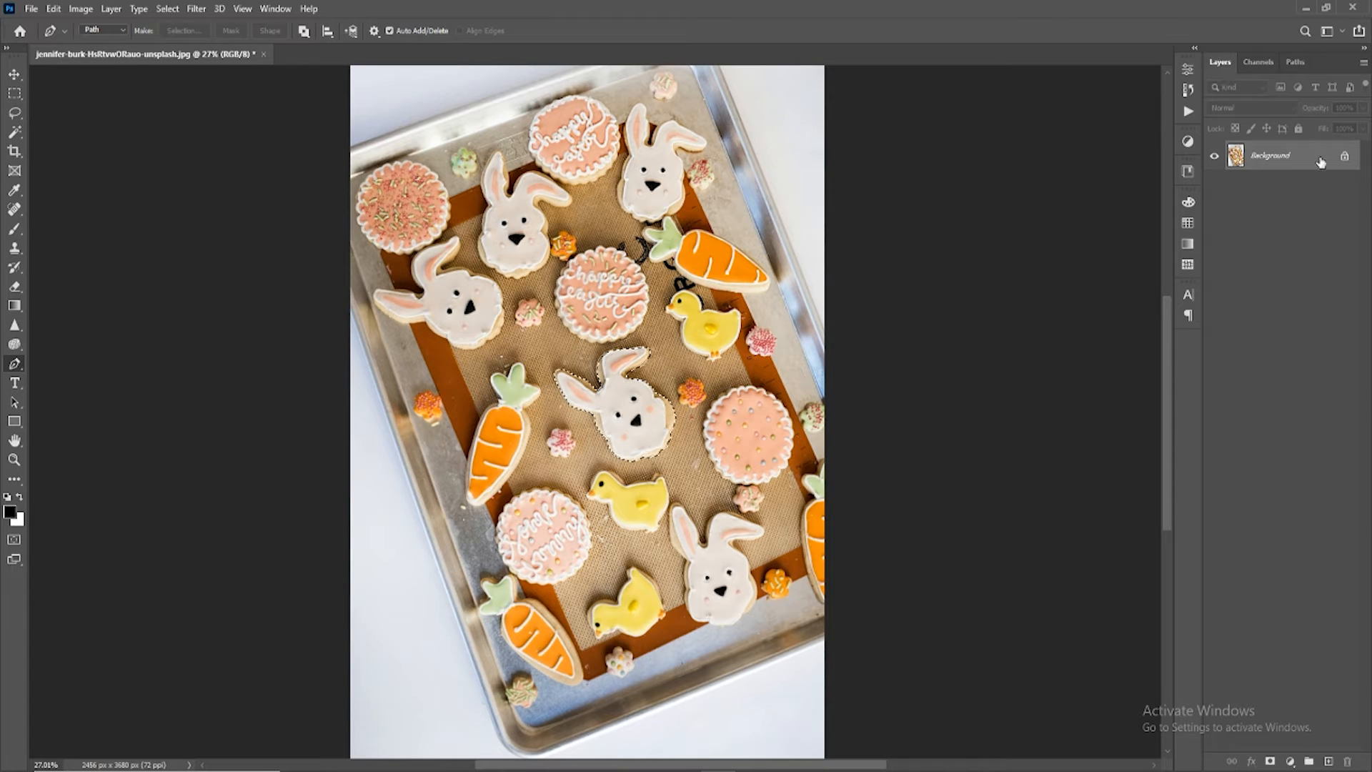
left_click(1271, 762)
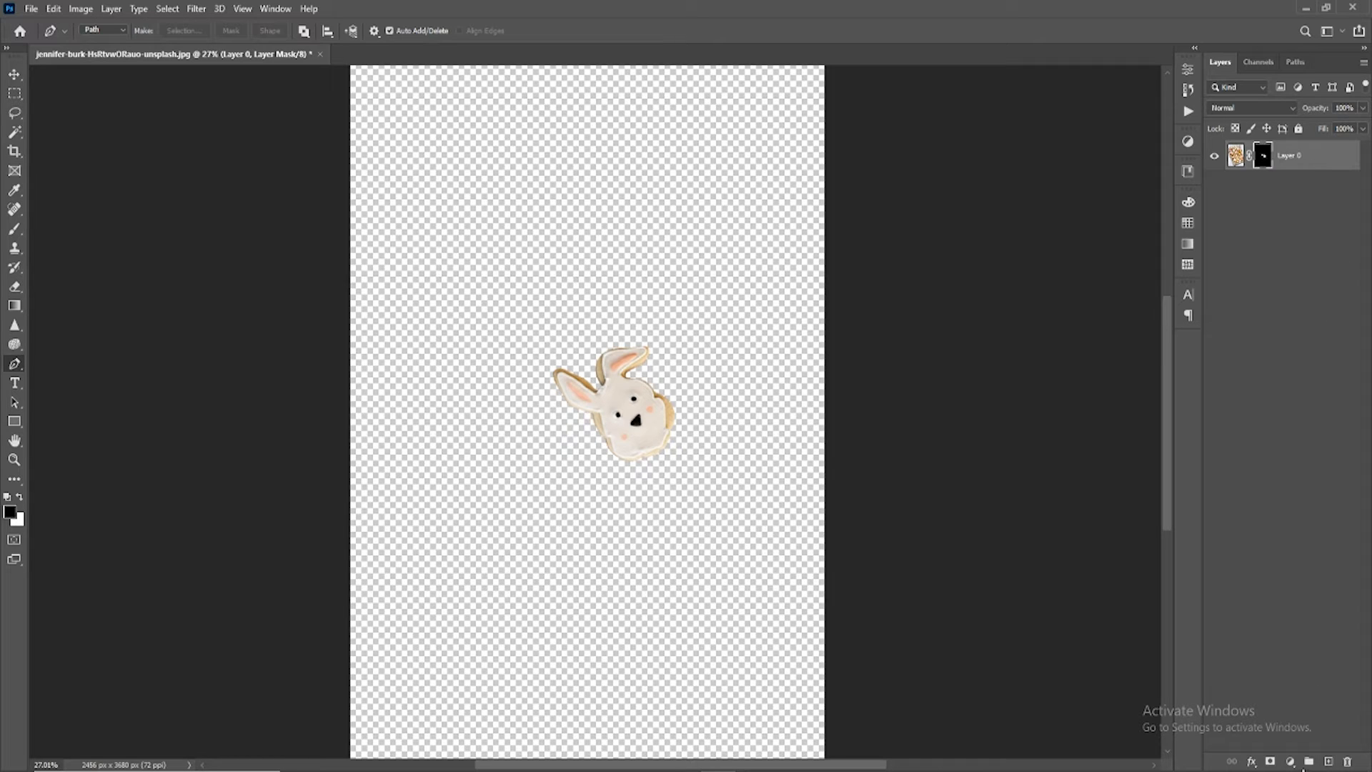
Step: Add a white (ffffff) Solid Color fill layer and place it beneath the masked bunny layer
left_click(1290, 762)
left_click(1283, 498)
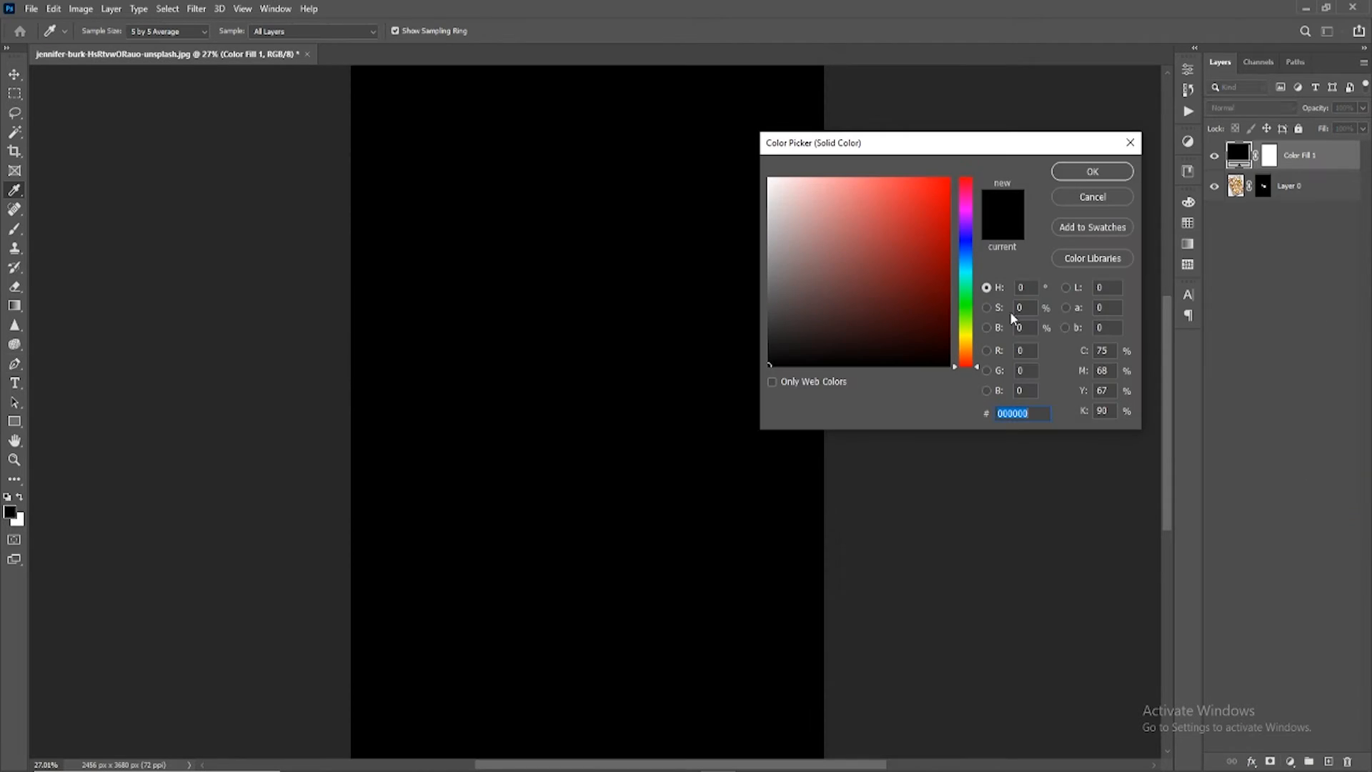
left_click_drag(842, 249, 769, 178)
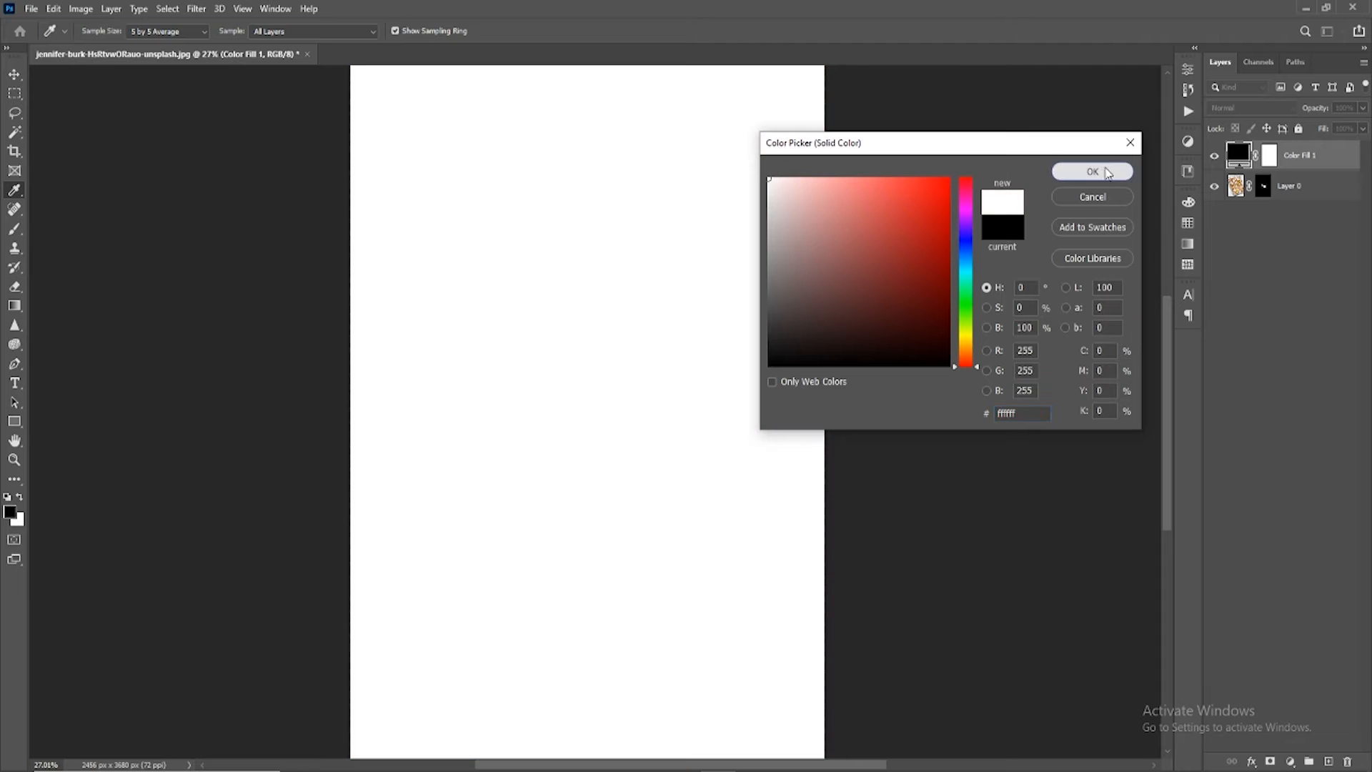
left_click(1093, 171)
left_click_drag(1239, 156, 1309, 193)
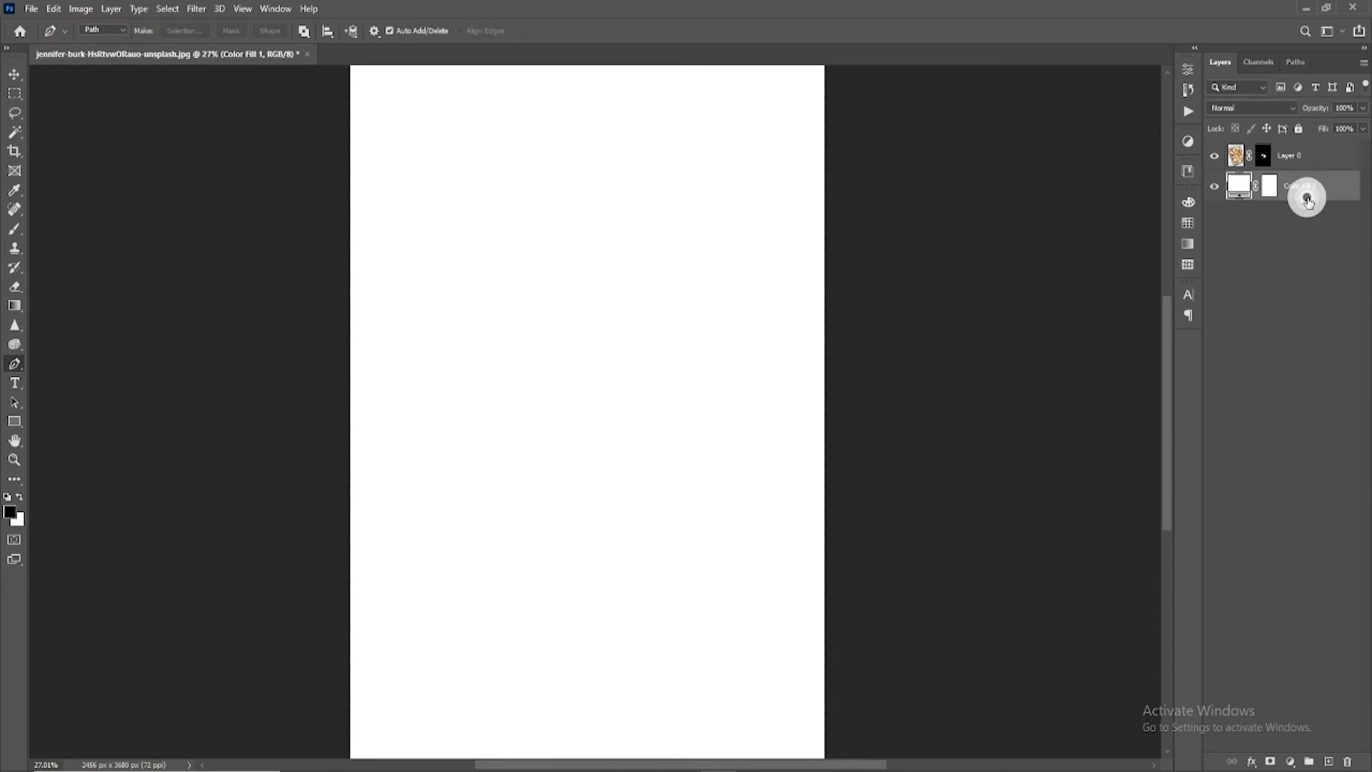
Step: Recolor the Solid Color fill layer to light pink (ffaede) and switch to the Move tool
double_click(1241, 188)
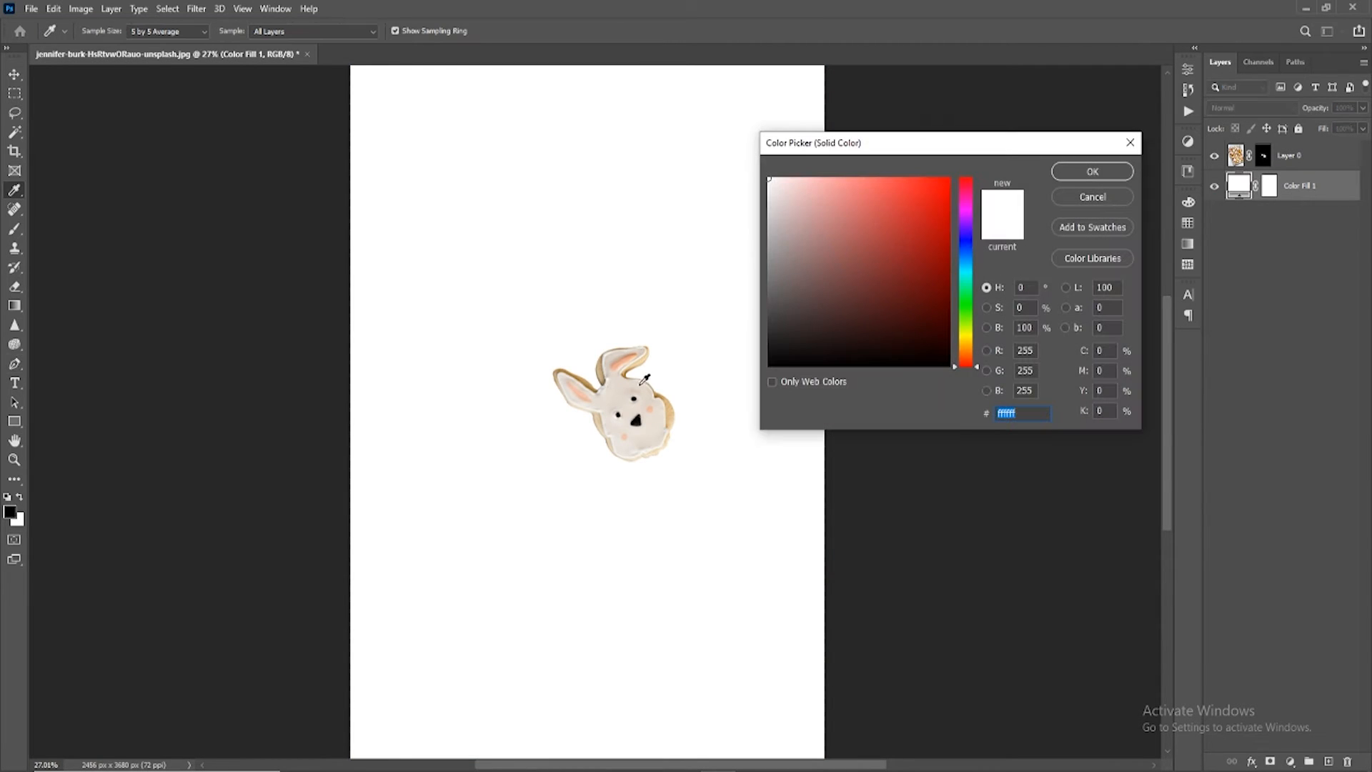
left_click(642, 382)
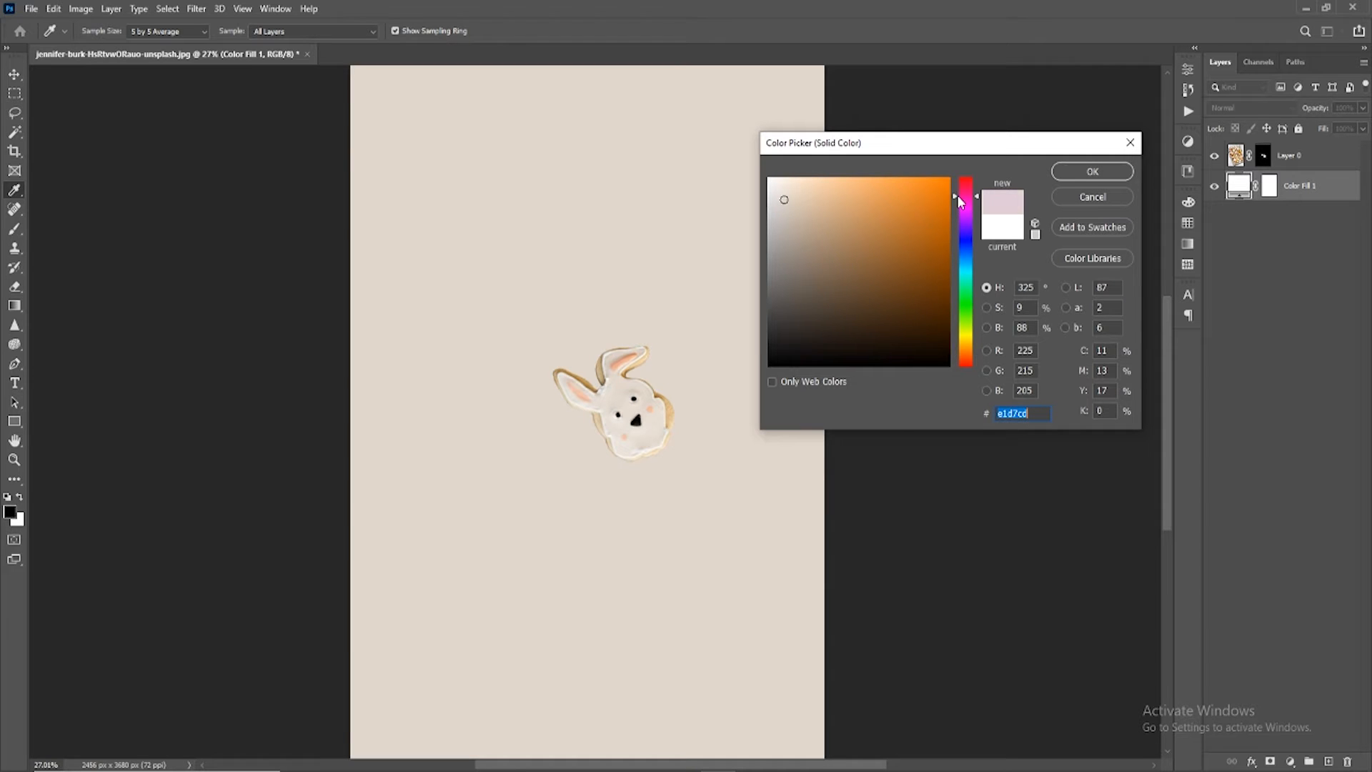
left_click(961, 197)
left_click(836, 175)
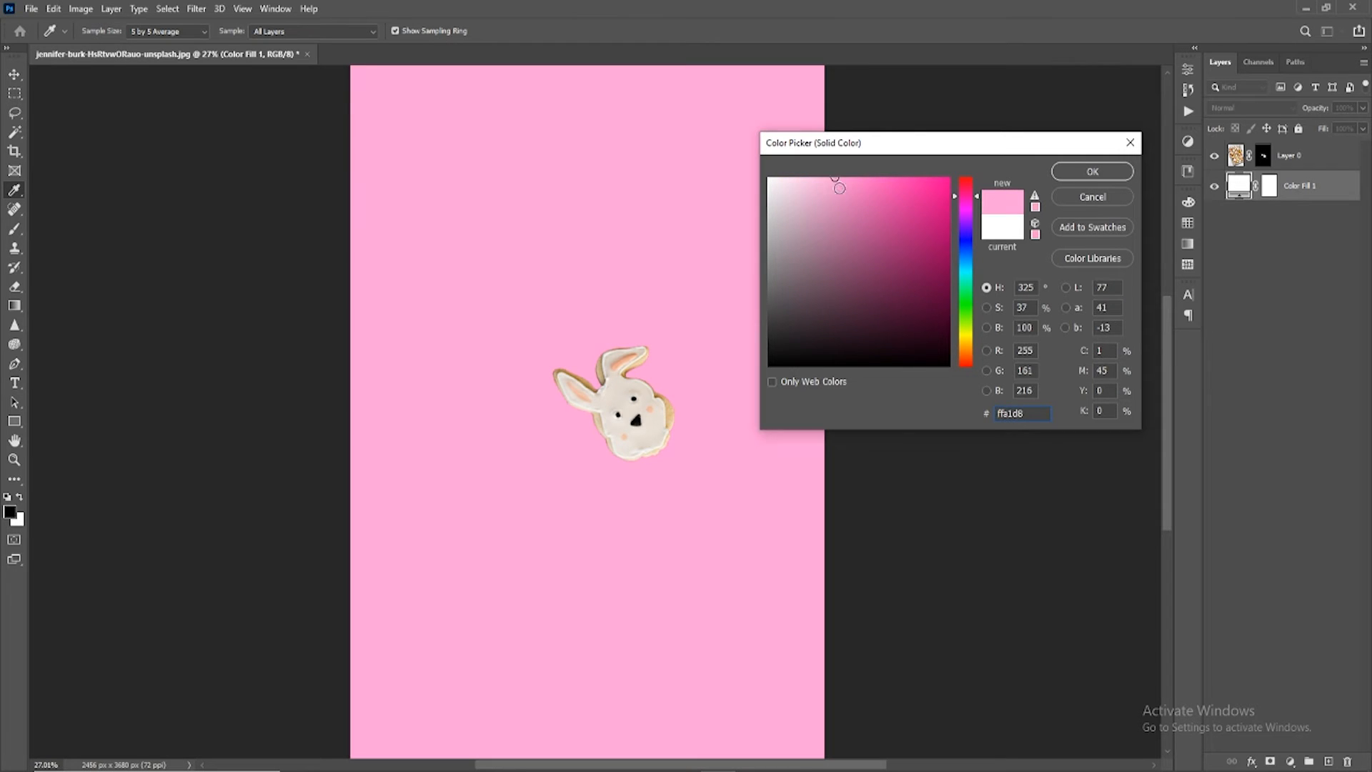
left_click_drag(840, 188, 826, 177)
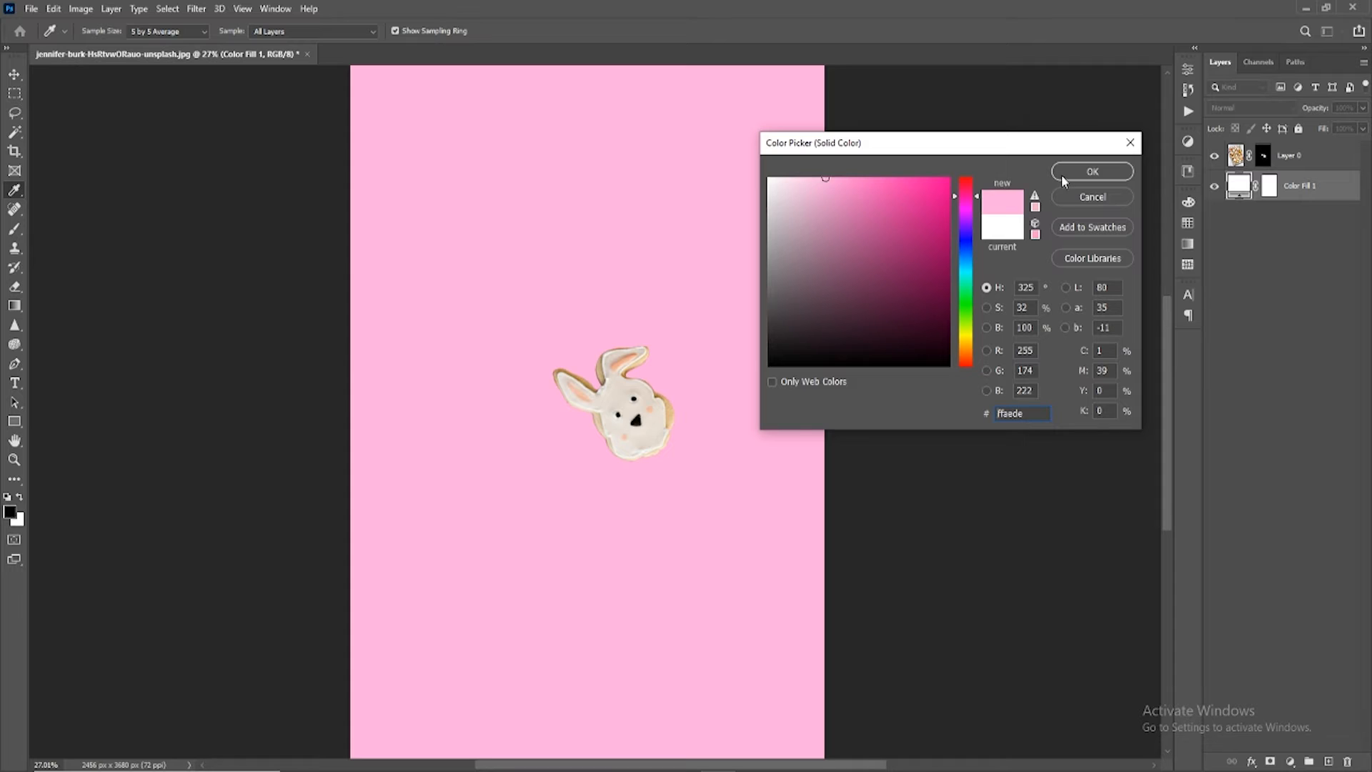
left_click(1092, 172)
key("v")
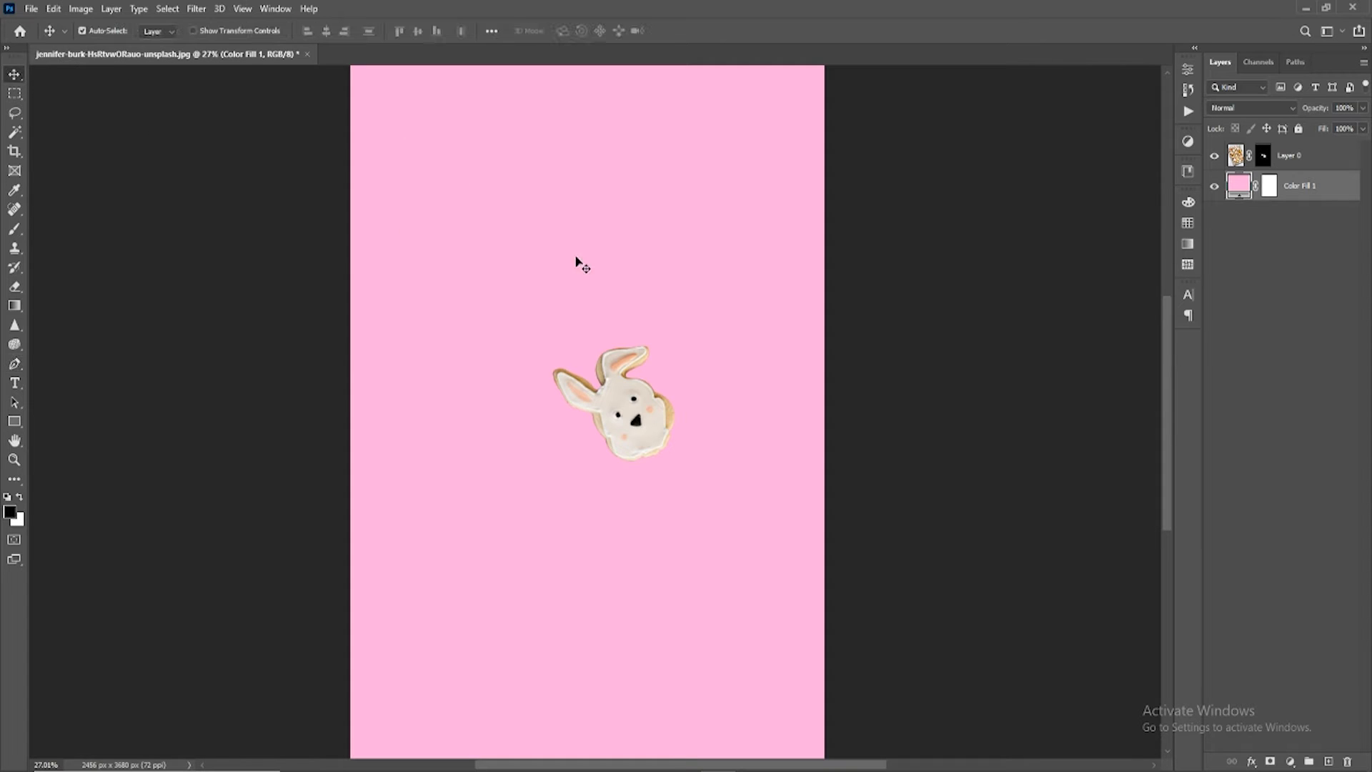
Step: Examine the bunny cutout's edges against the pink background and check the visibility, image and mask of Layer 0
scroll(683, 393, "up", 10)
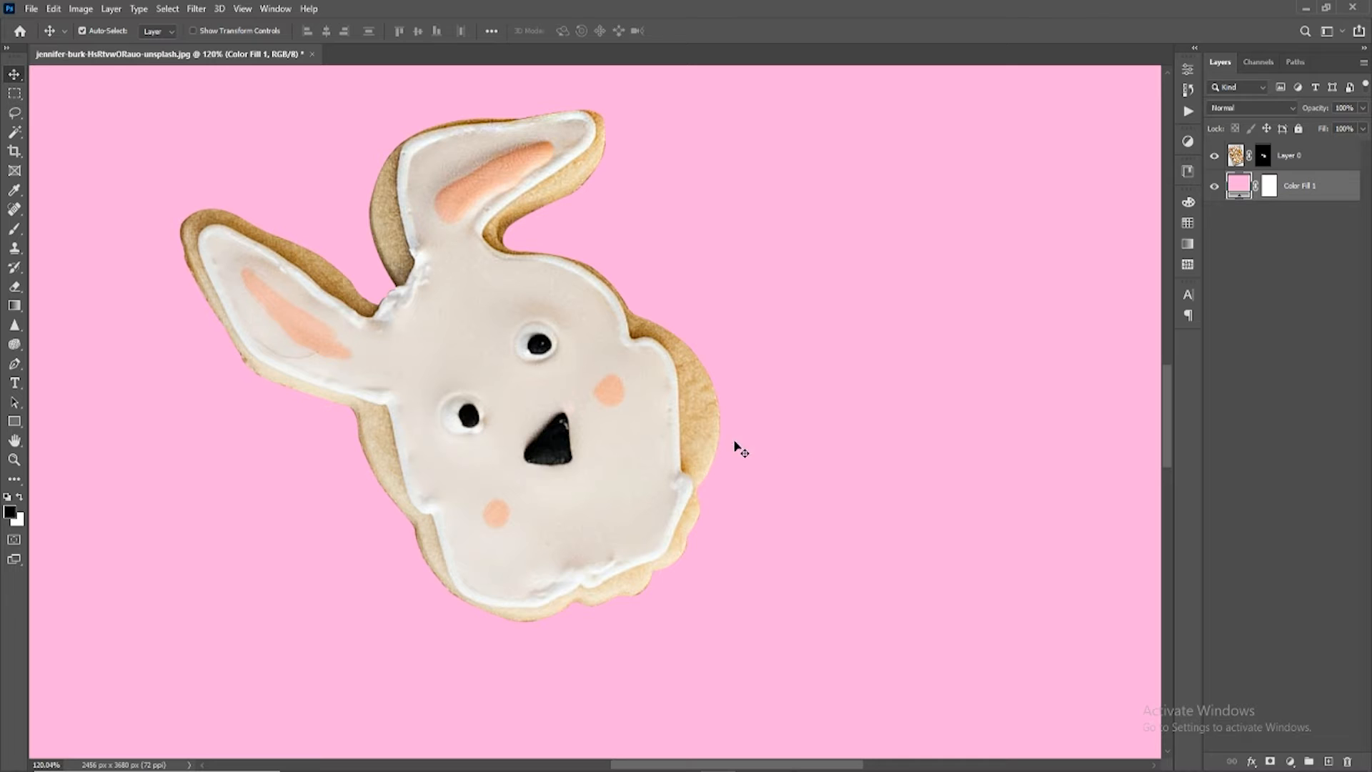
key("space")
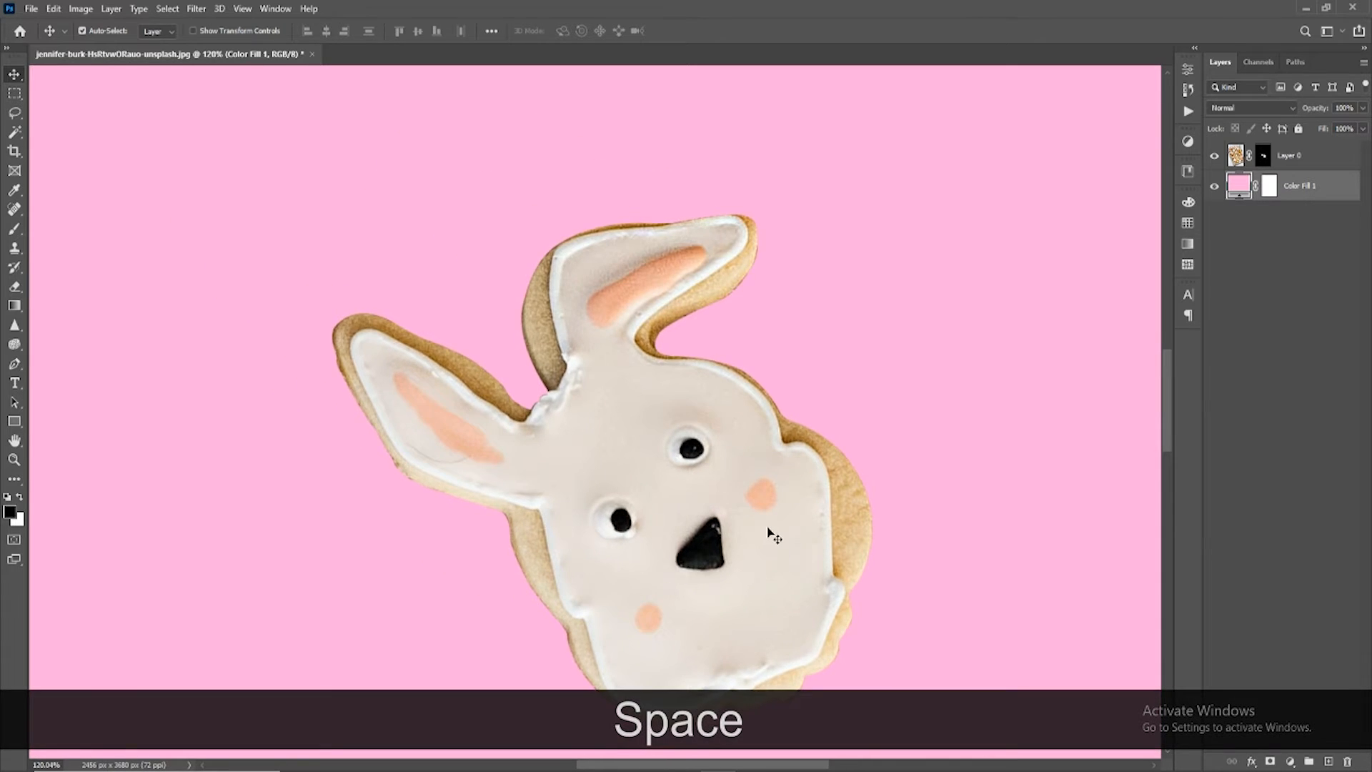
scroll(810, 556, "down", 3)
scroll(810, 556, "down", 5)
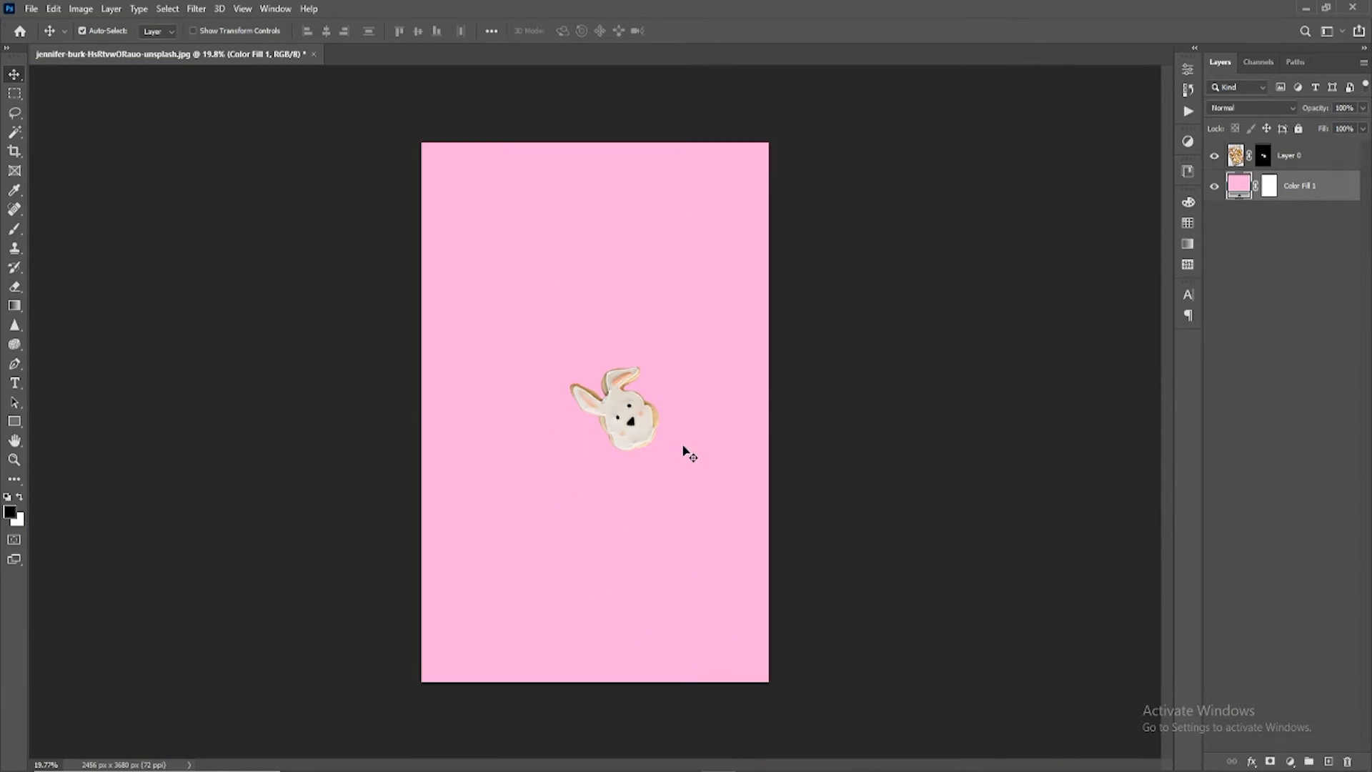
scroll(701, 445, "up", 1)
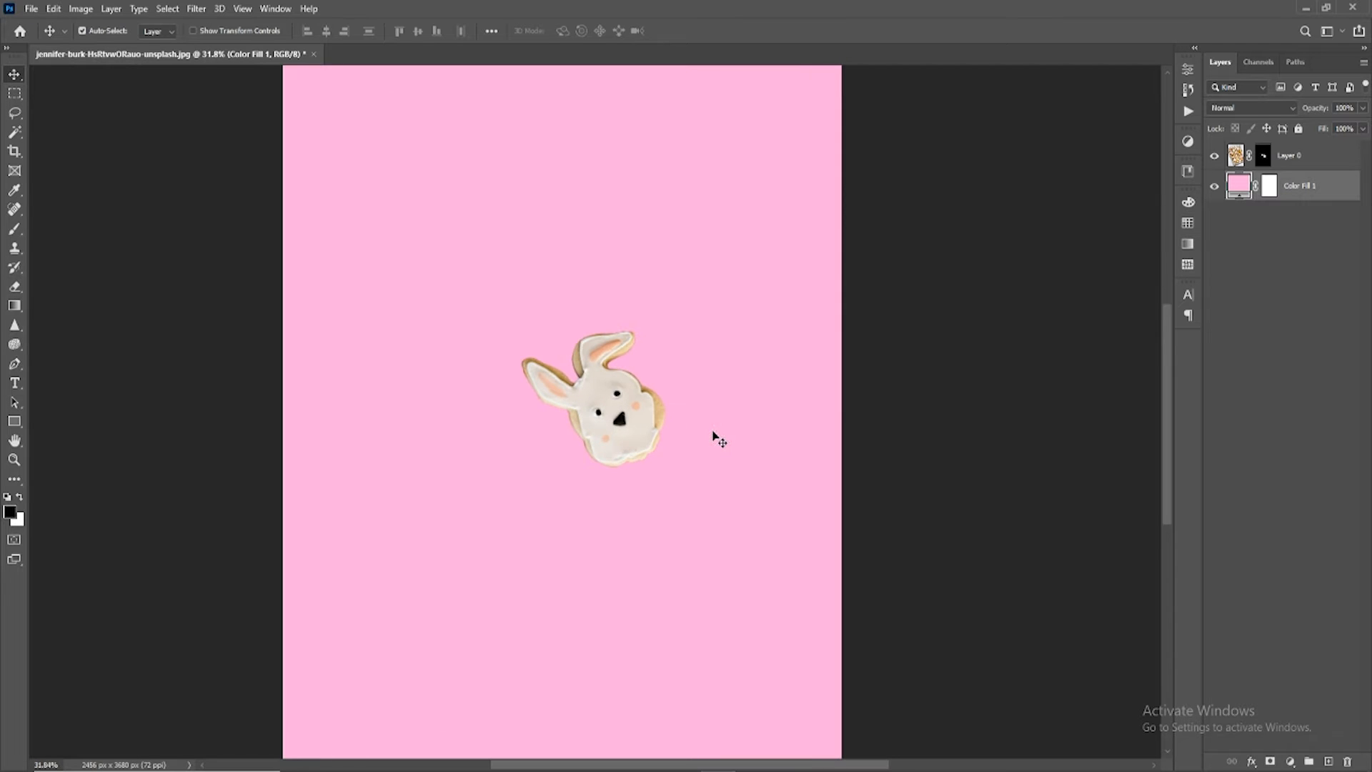
left_click(616, 396)
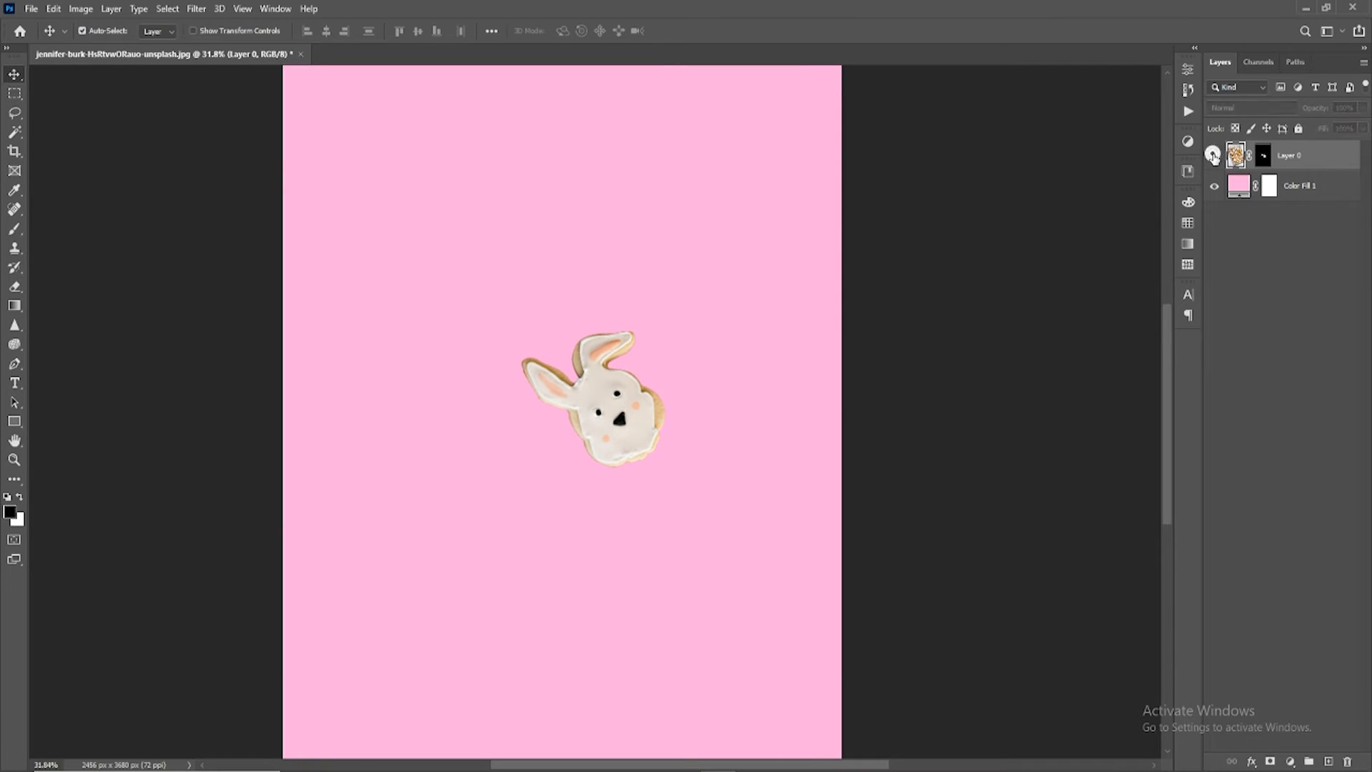
left_click(1215, 156)
left_click(1214, 156)
left_click(1237, 155)
left_click(1263, 156)
left_click(1236, 190)
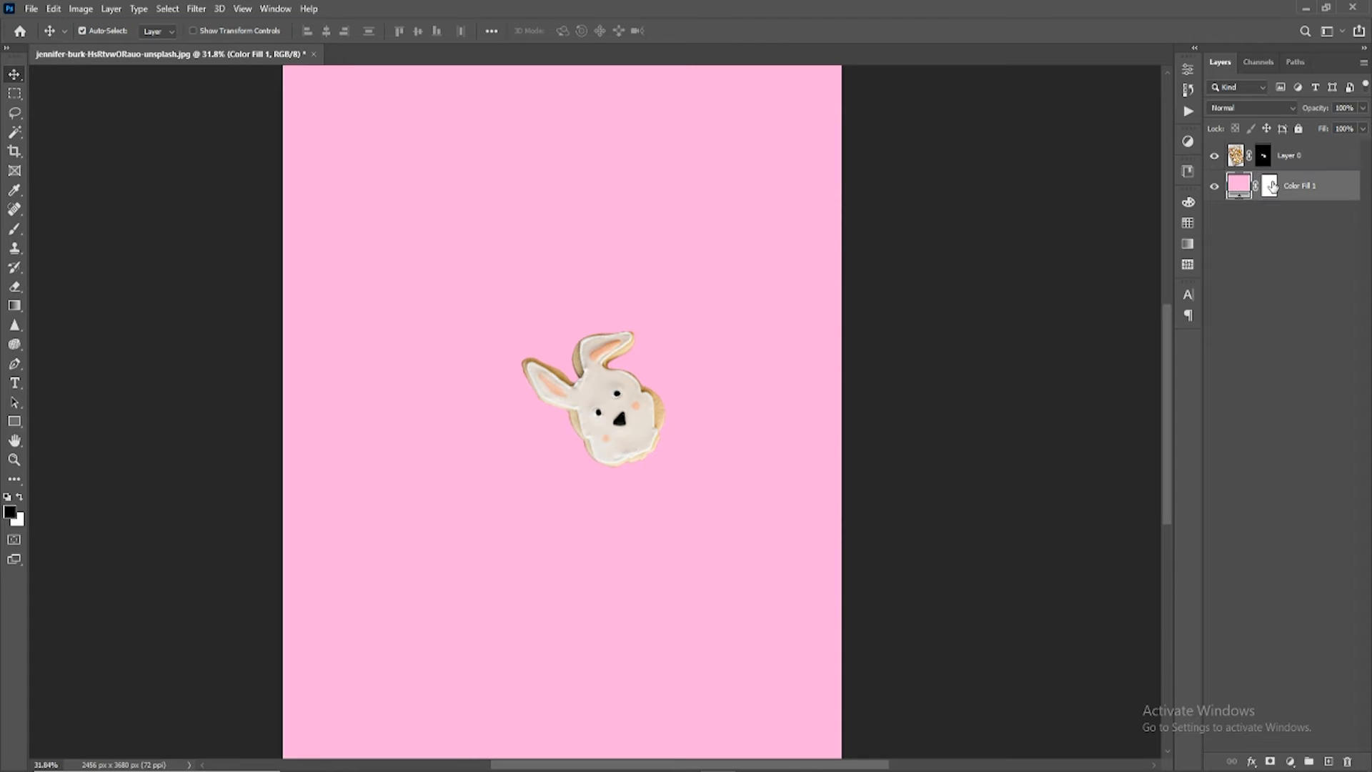
Step: Recolor the fill layer to a tan based on samples from the cookie's edge
double_click(1239, 184)
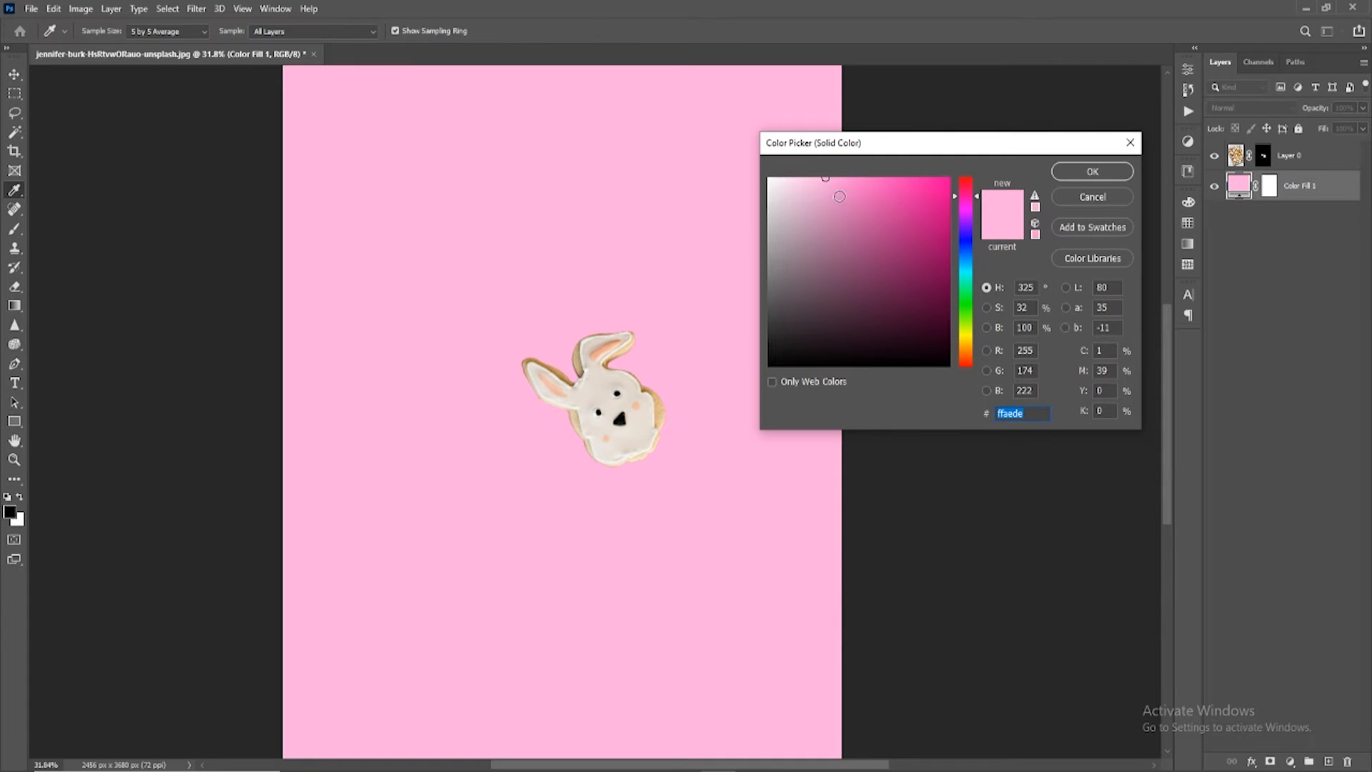
left_click(802, 215)
left_click_drag(976, 236, 974, 347)
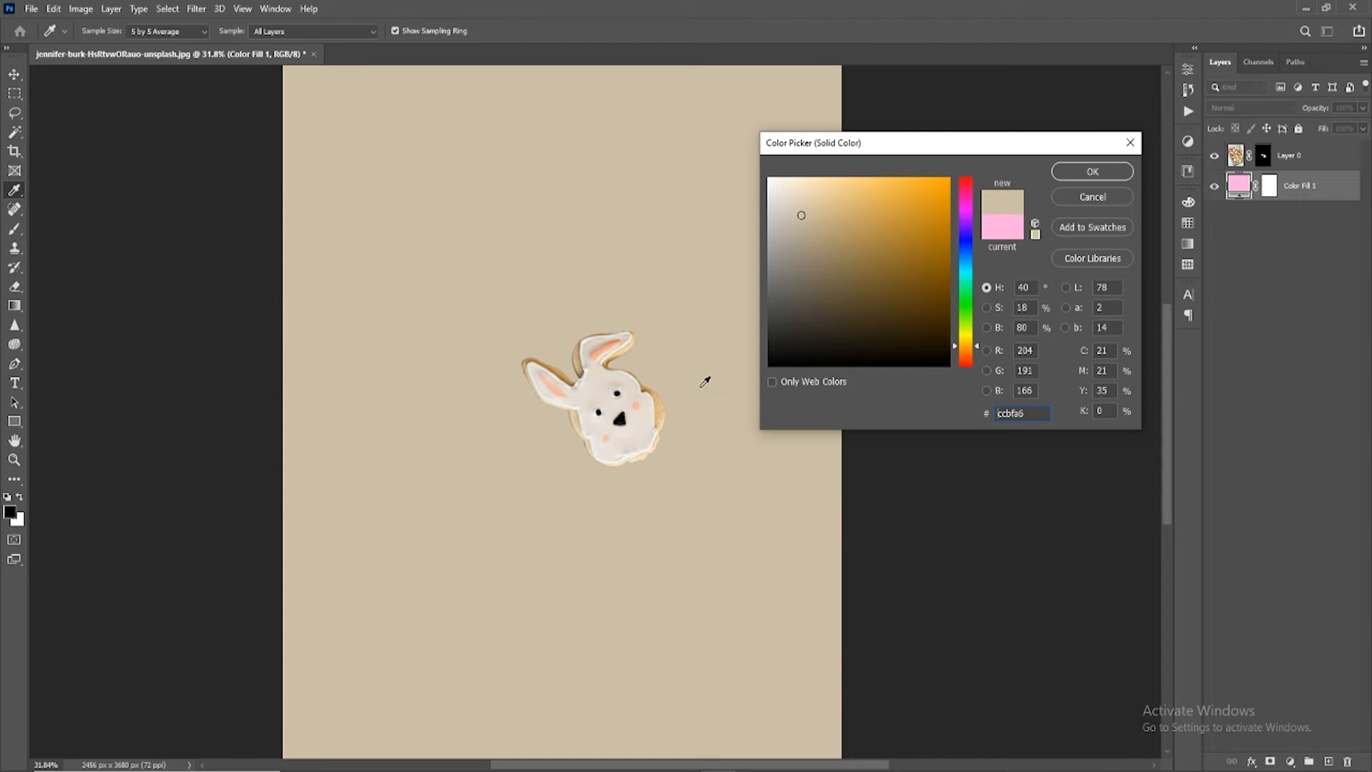
left_click(661, 410)
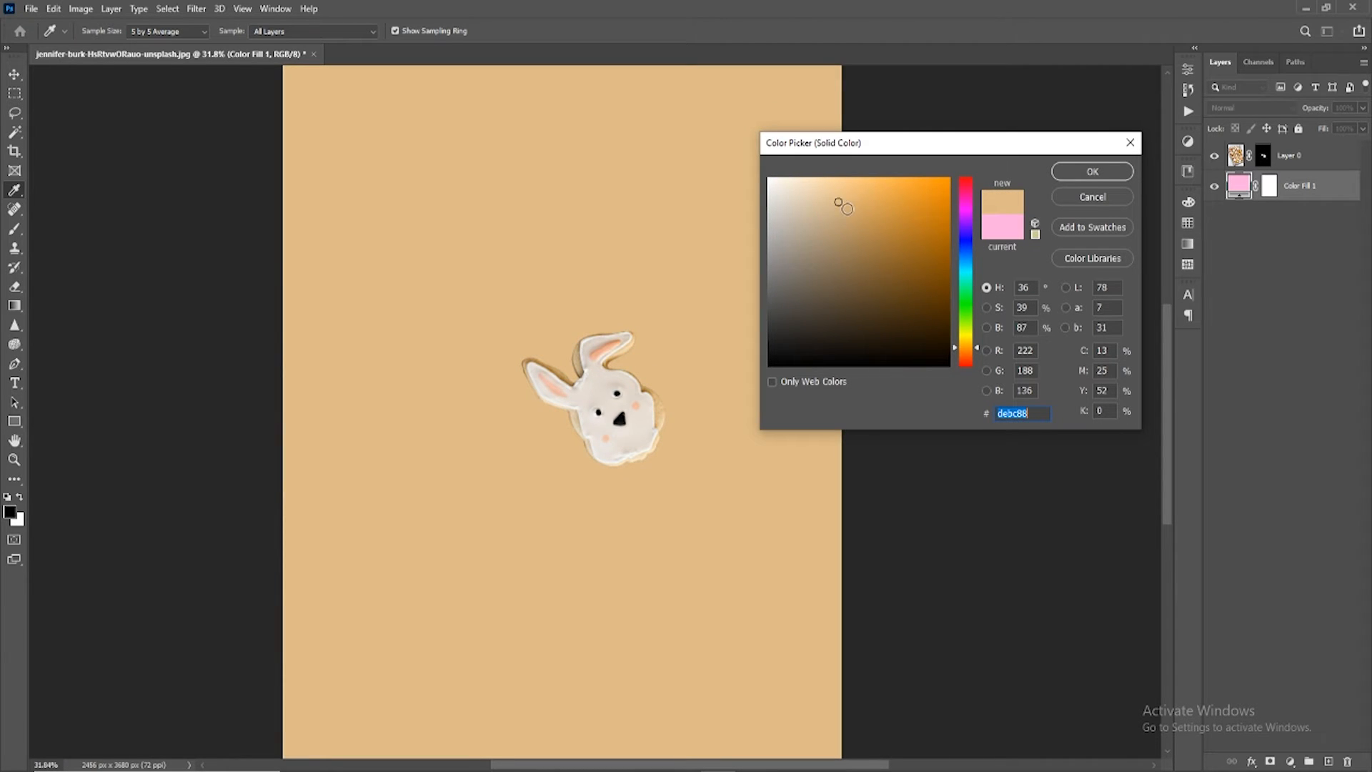
mouse_move(826, 297)
left_mouse_down()
mouse_move(800, 325)
mouse_move(803, 284)
left_mouse_up()
left_click(658, 386)
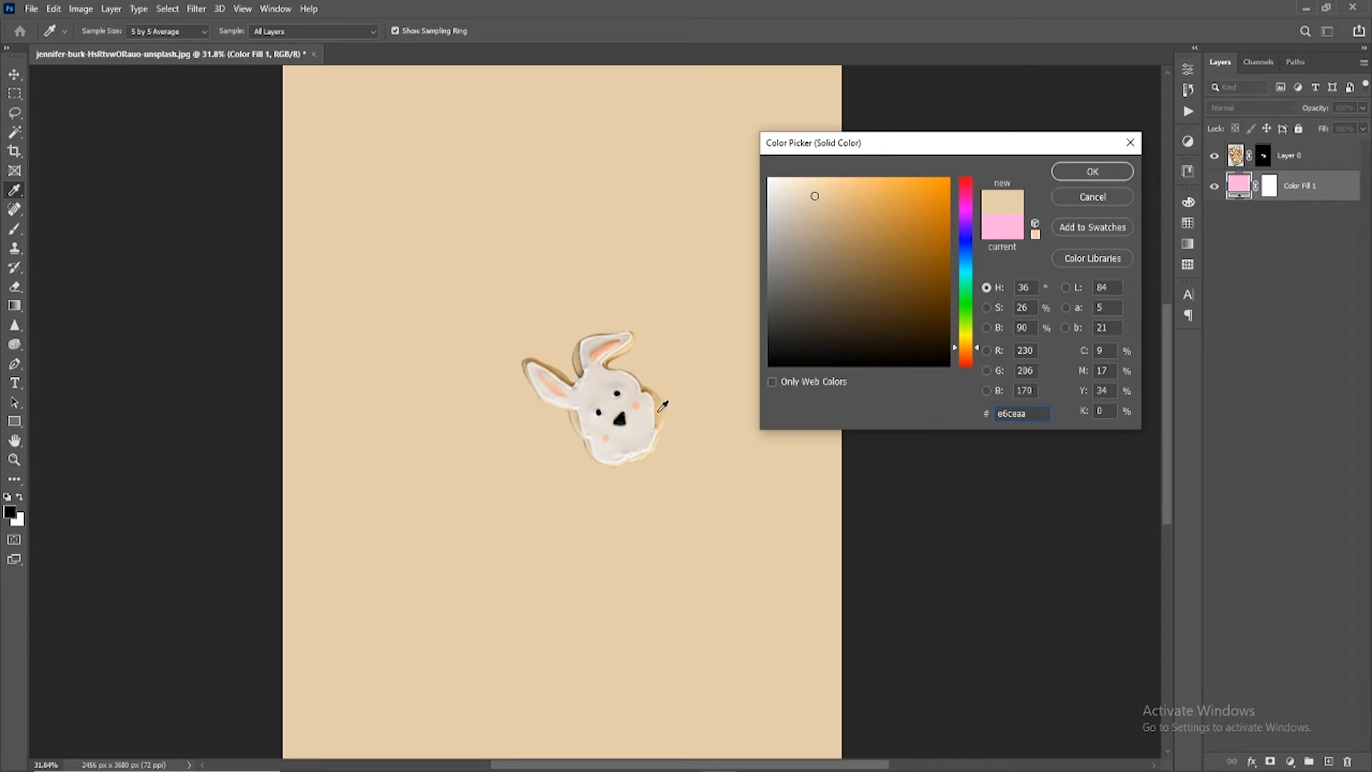
left_click(665, 402)
left_click(841, 222)
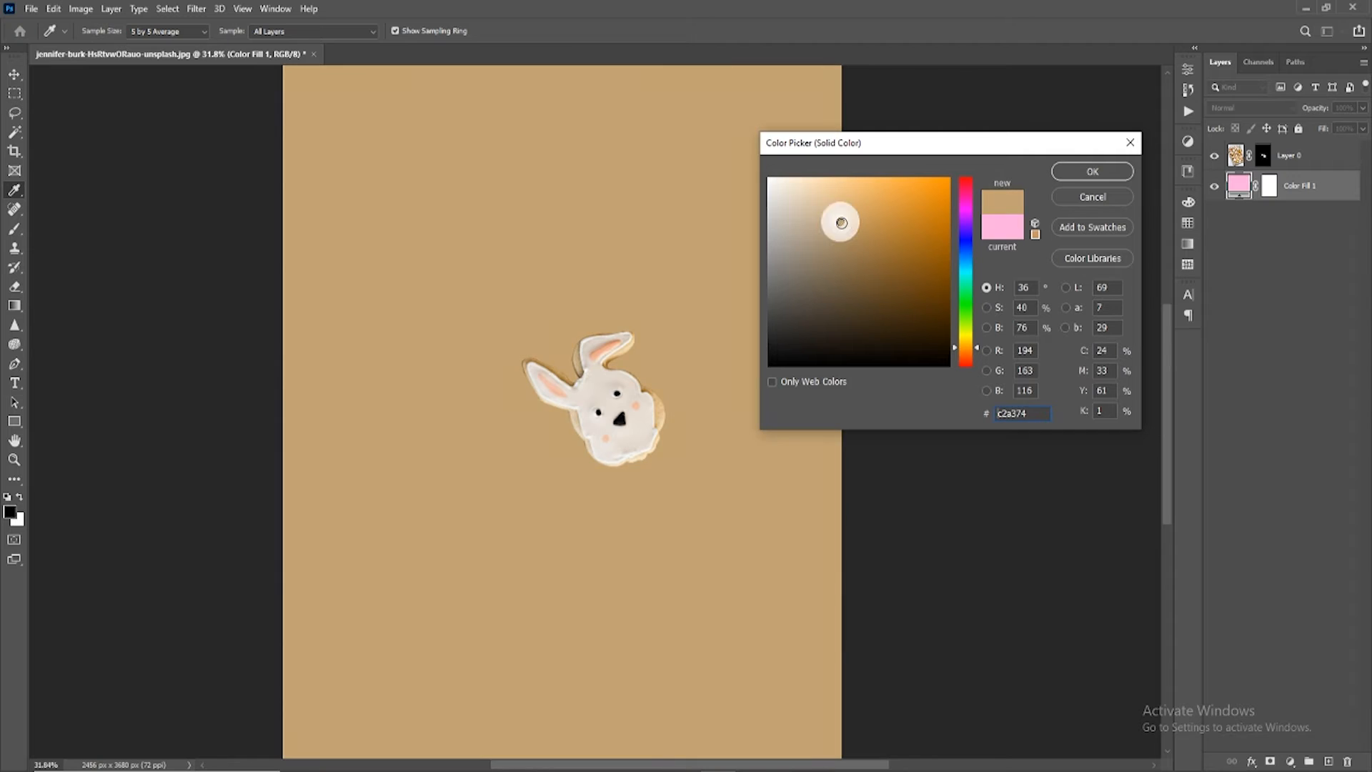
left_click_drag(821, 213, 818, 209)
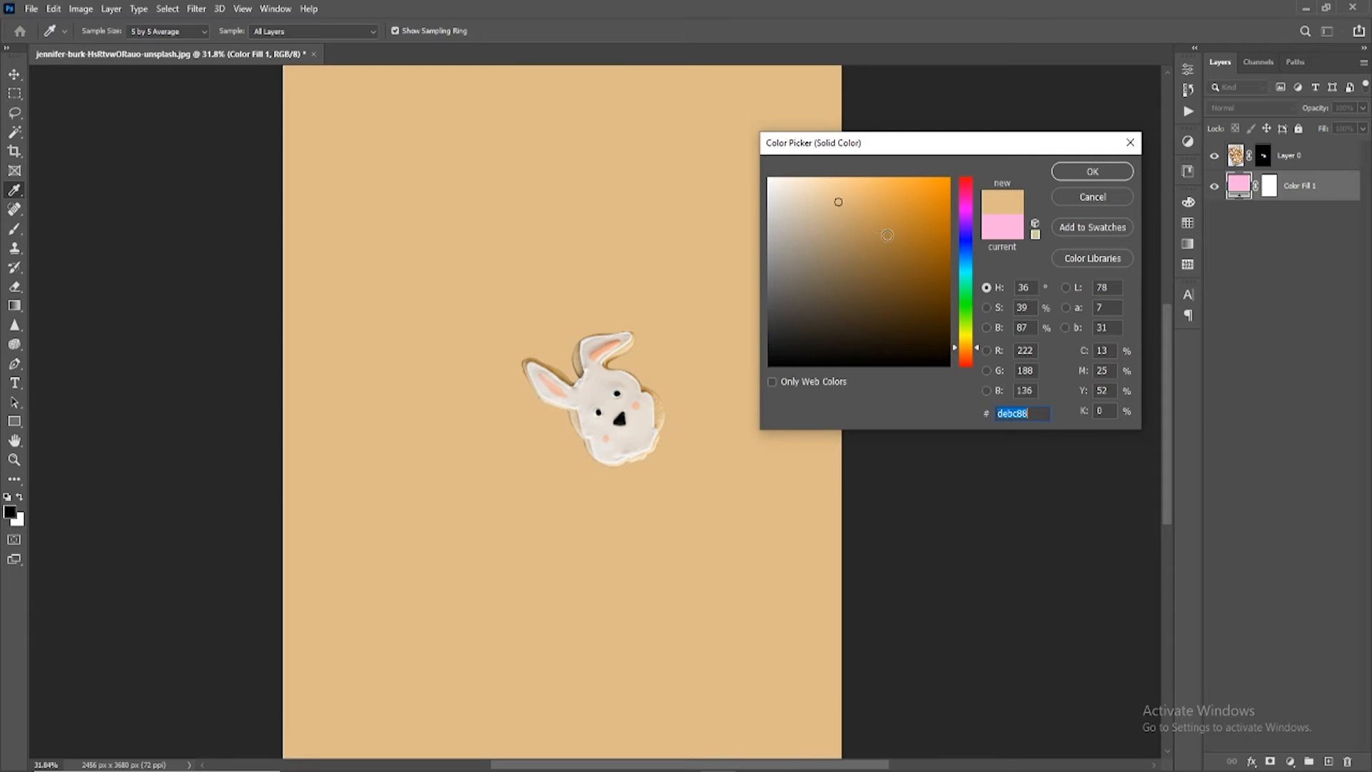
left_click(848, 220)
left_click(1070, 177)
scroll(816, 294, "down", 6)
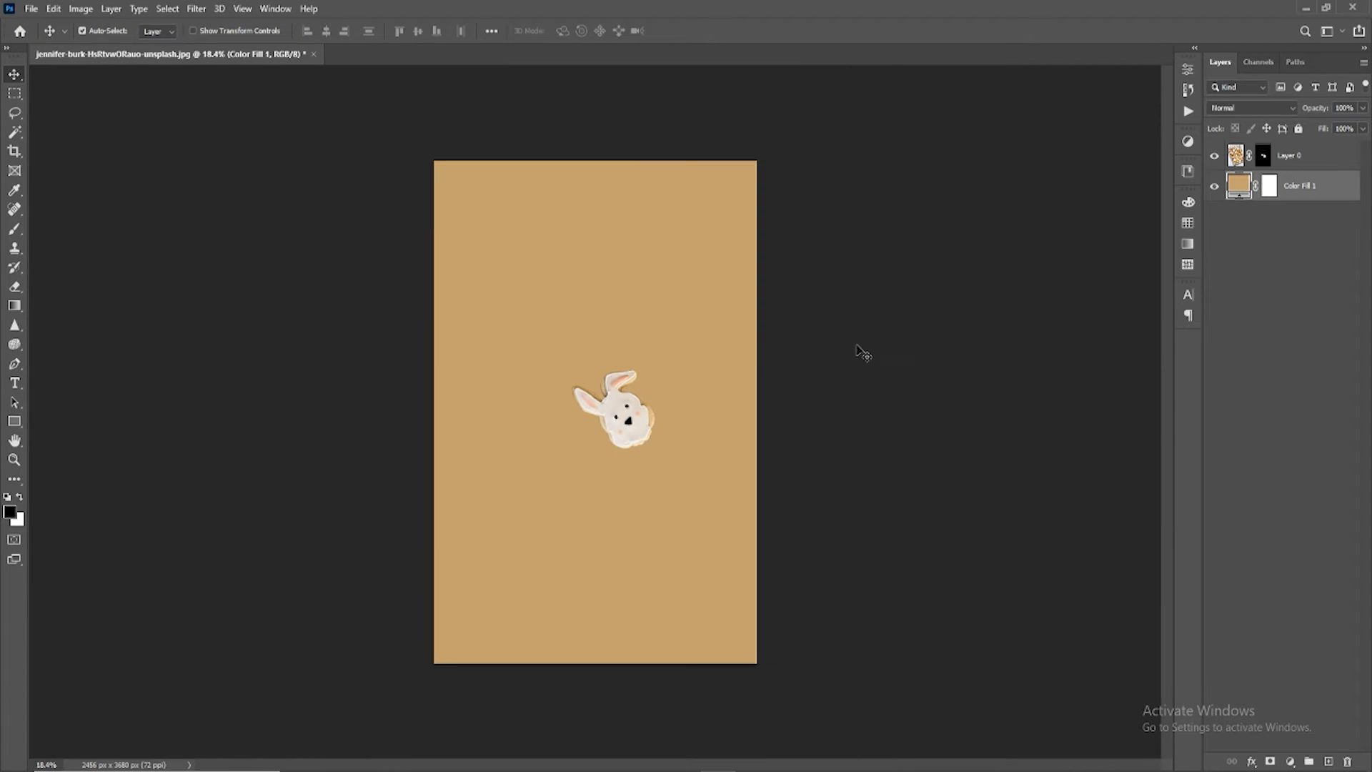
scroll(1142, 322, "up", 3)
scroll(1049, 215, "up", 3)
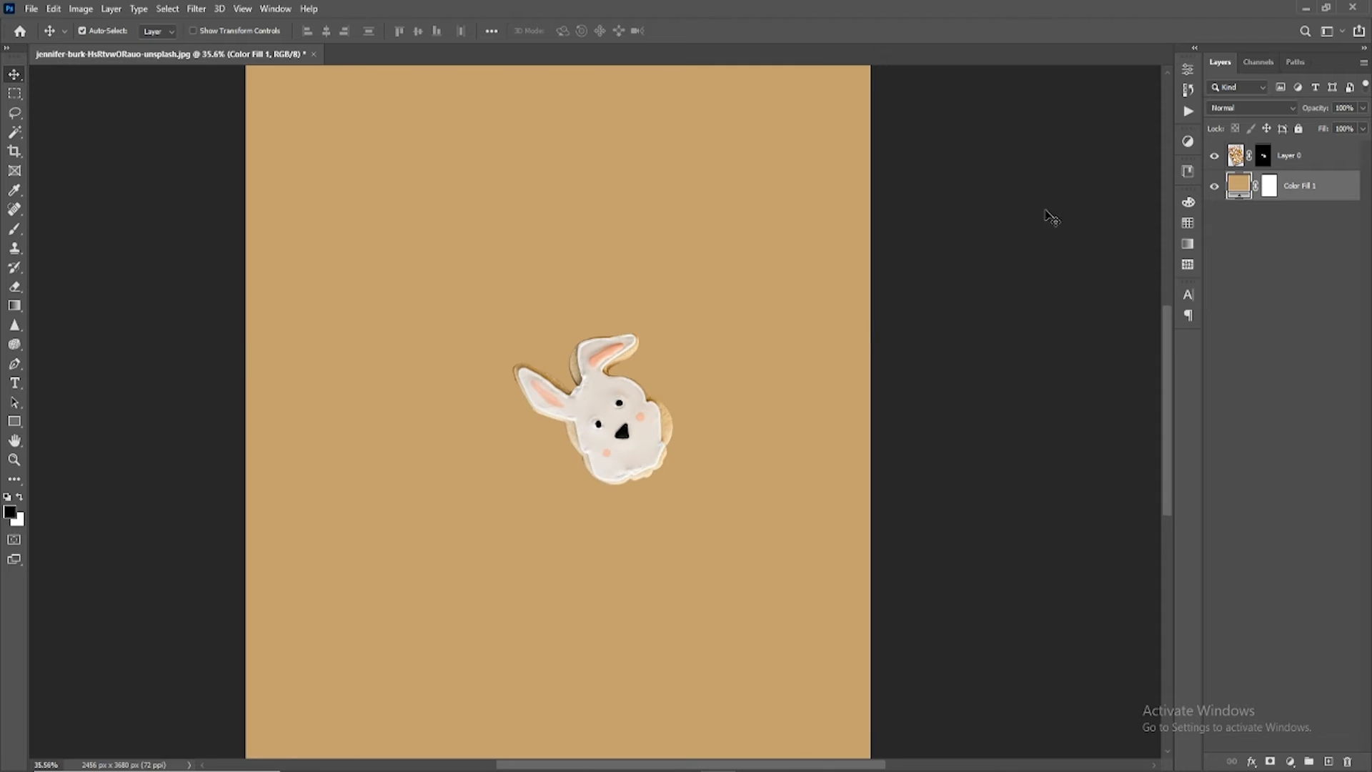
Step: Try lighter tan and peach tones sampled from the bunny, and settle the fill layer on pink (ffb0fe)
double_click(1233, 185)
left_click(829, 189)
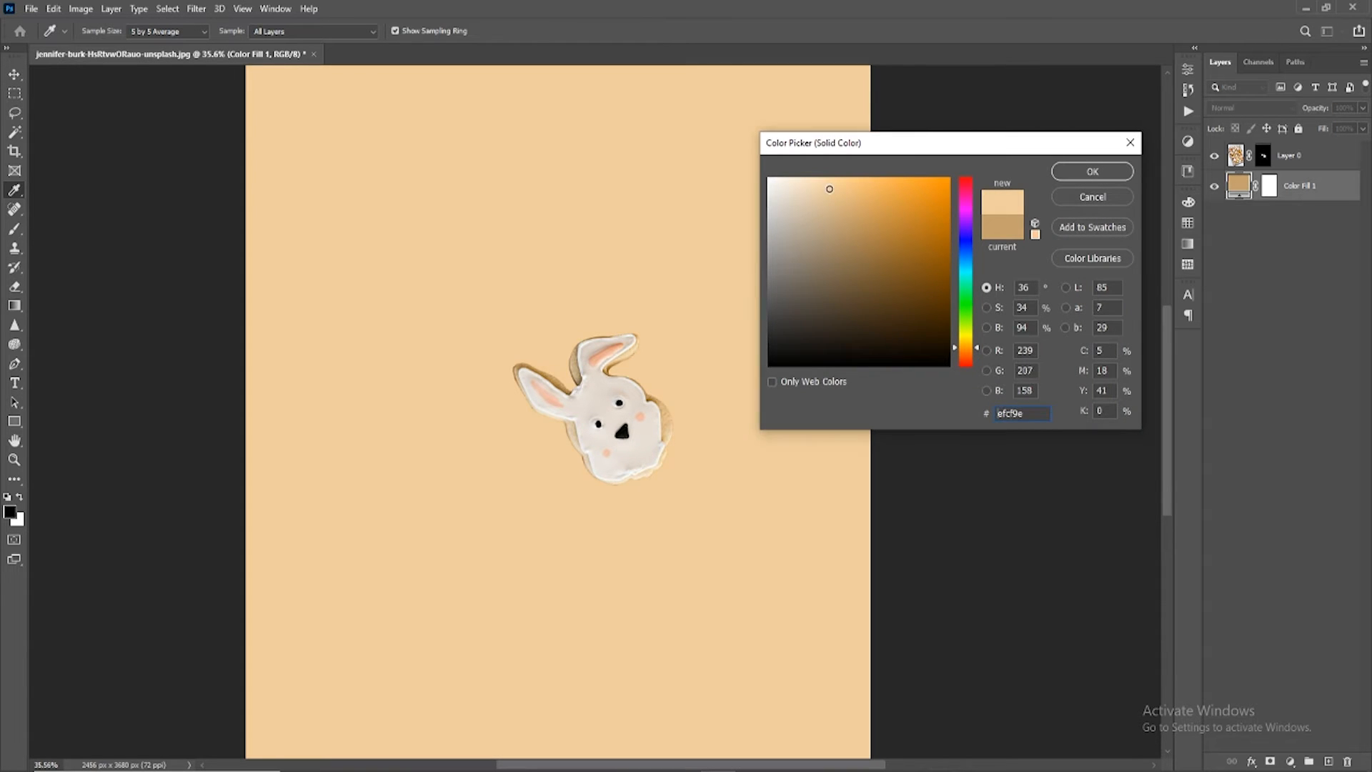
left_click(831, 188)
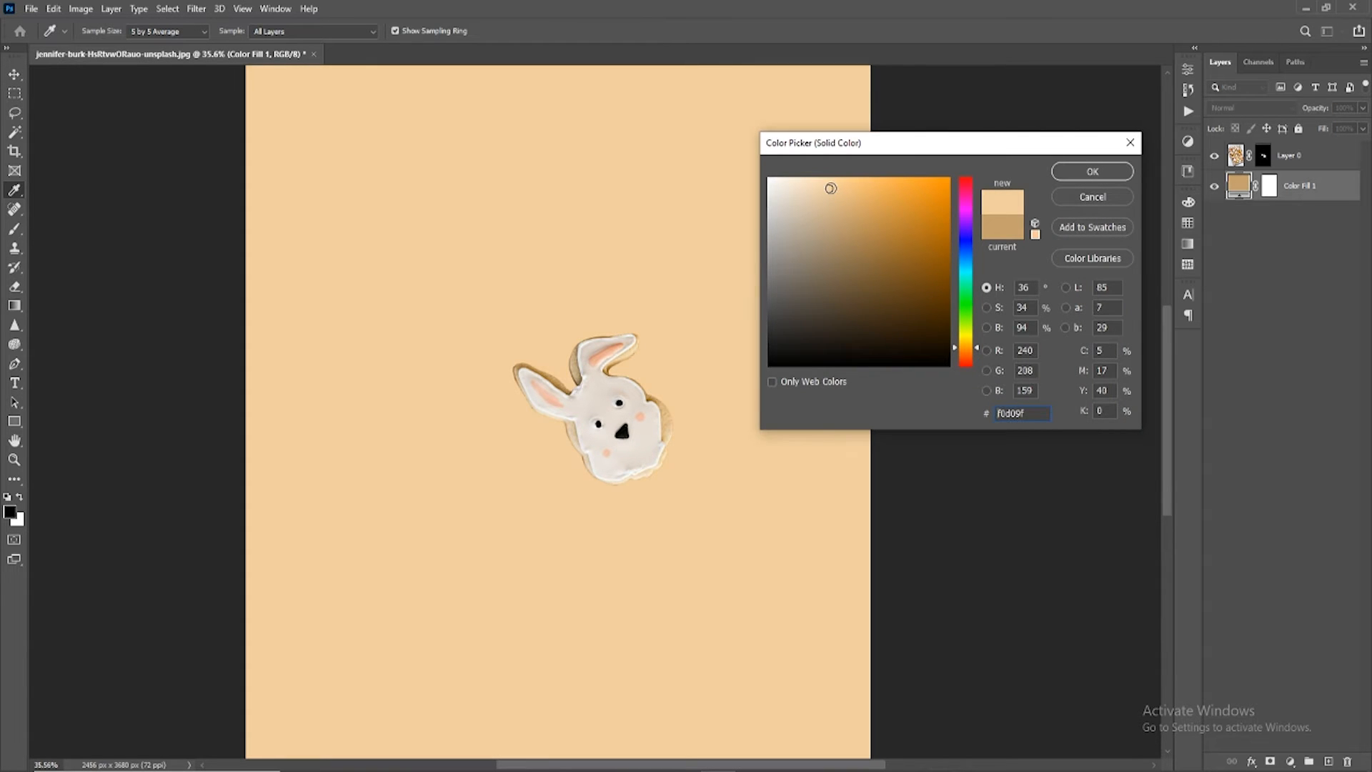
left_click(603, 355)
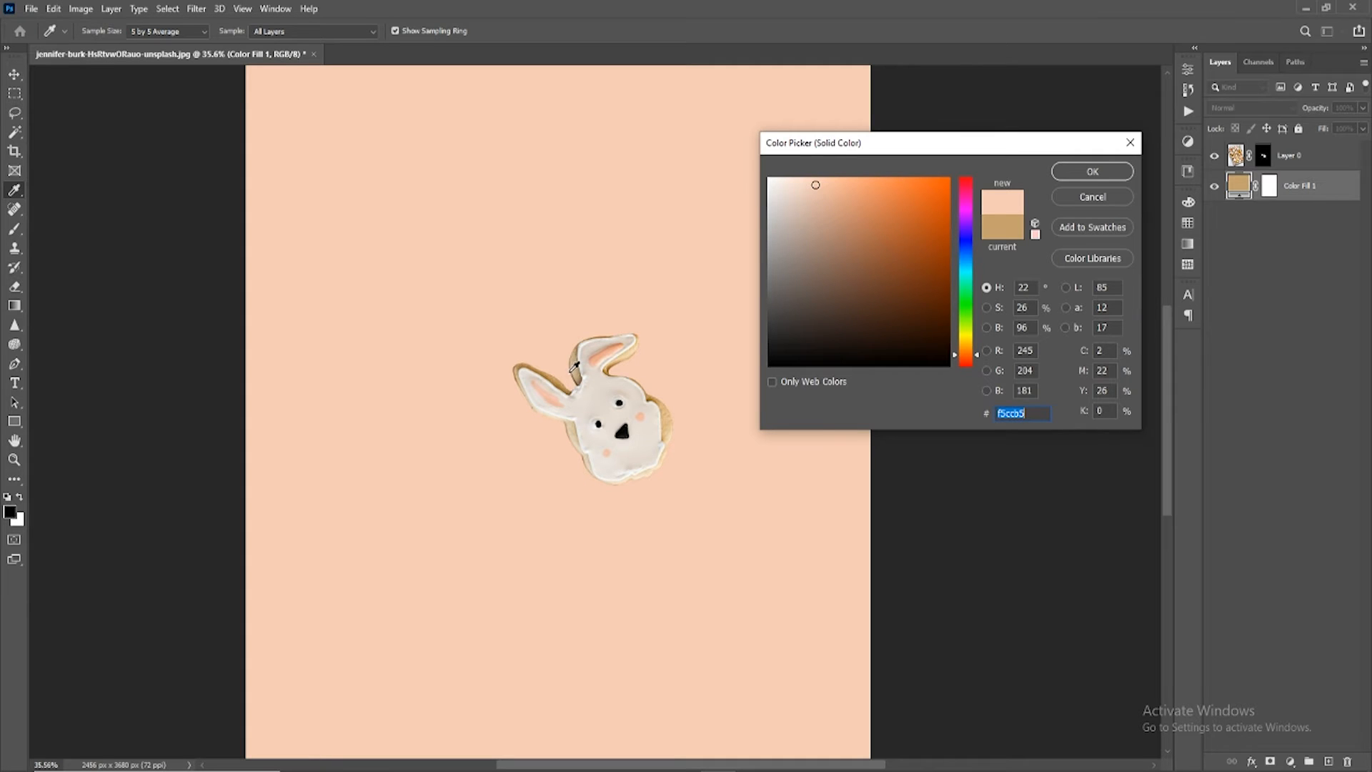
left_click(576, 366)
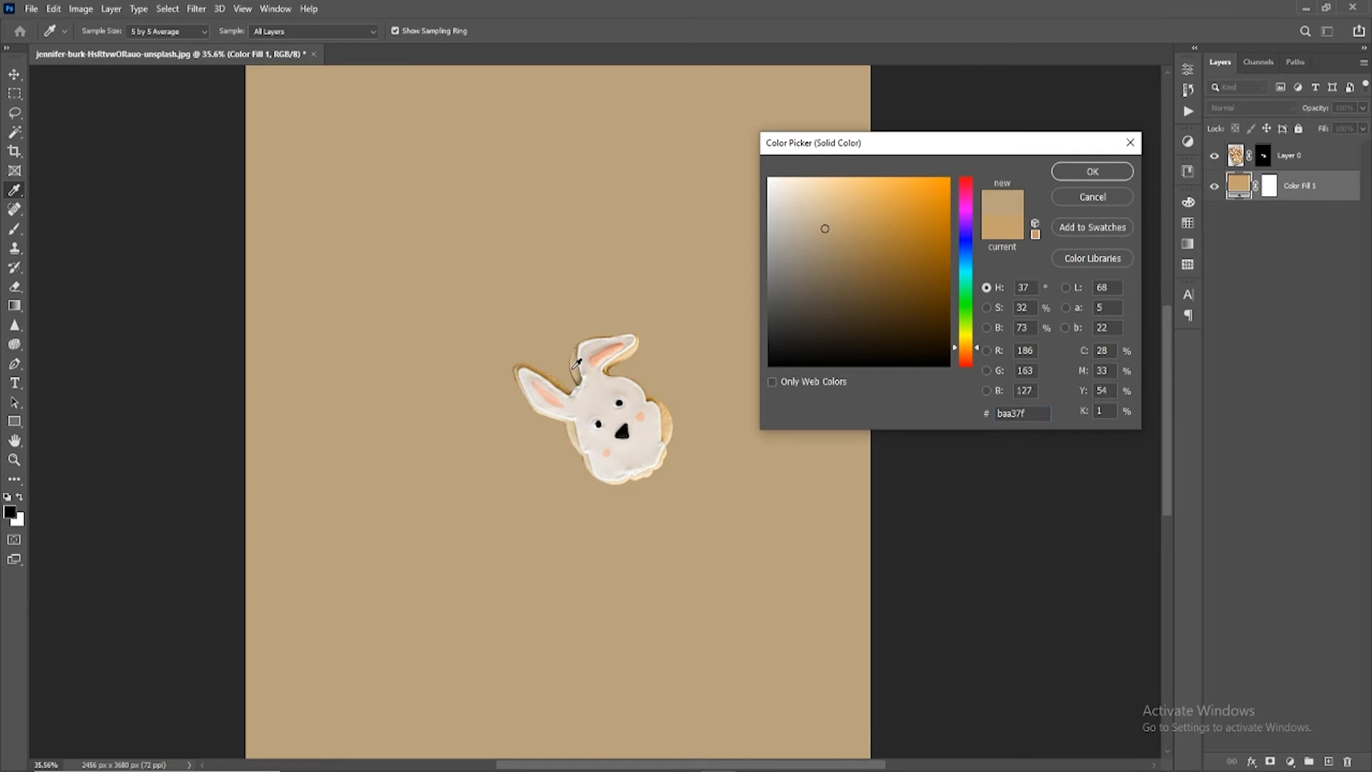
left_click(611, 348)
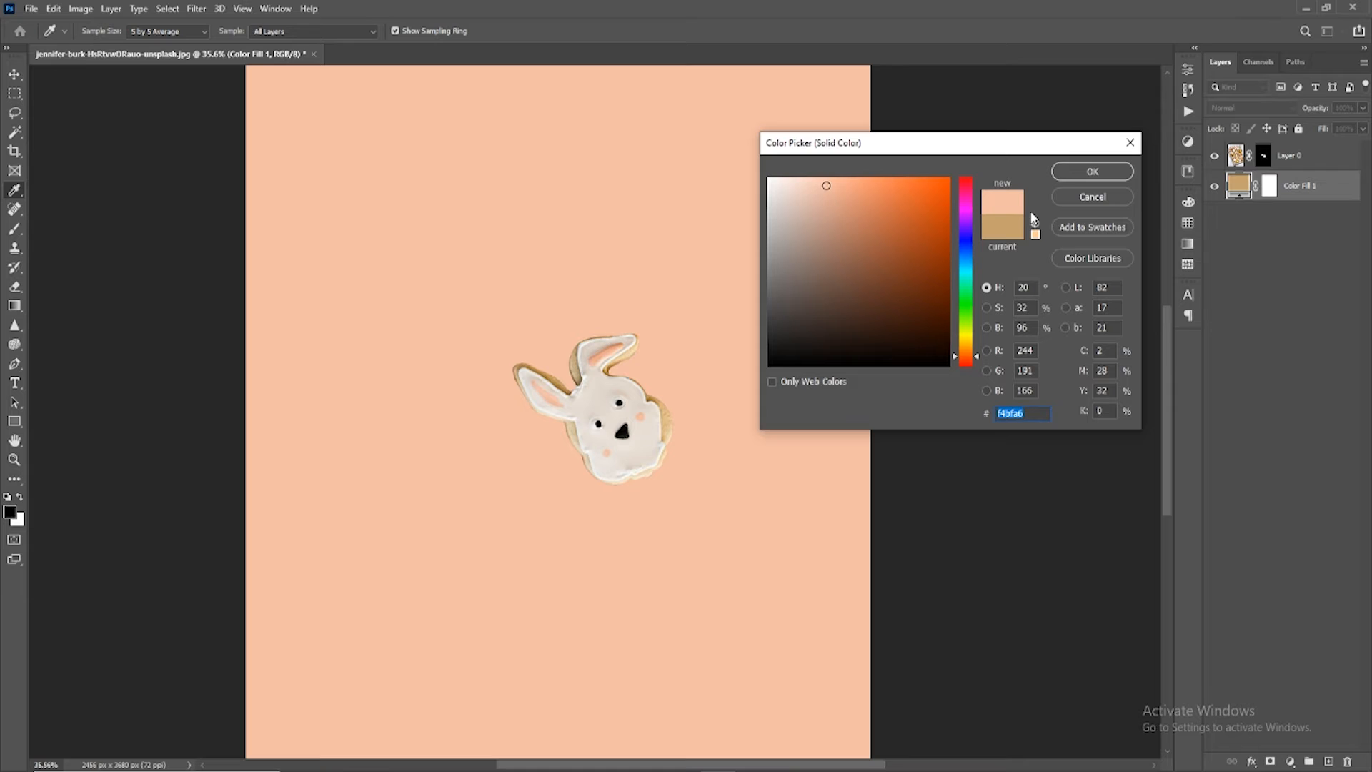
left_click(970, 211)
left_click_drag(832, 180, 824, 177)
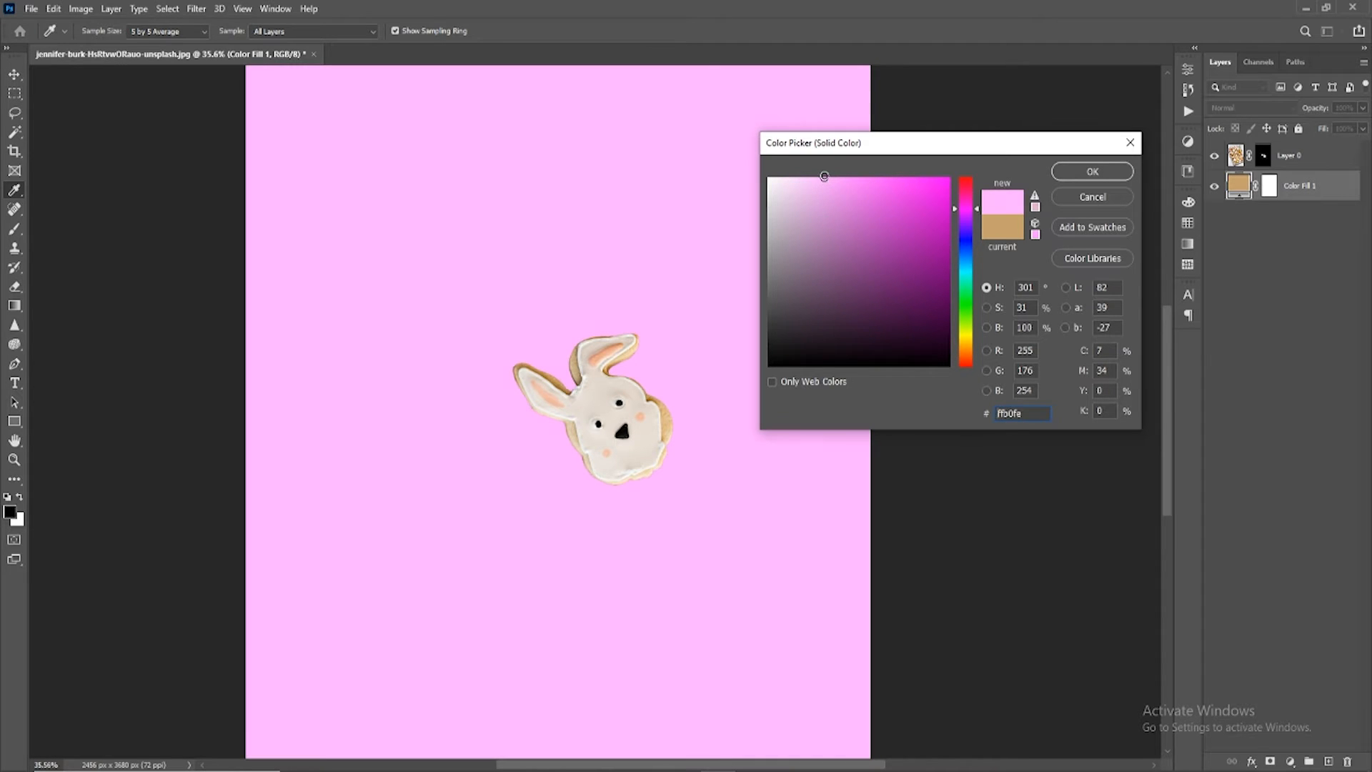
left_click(1086, 171)
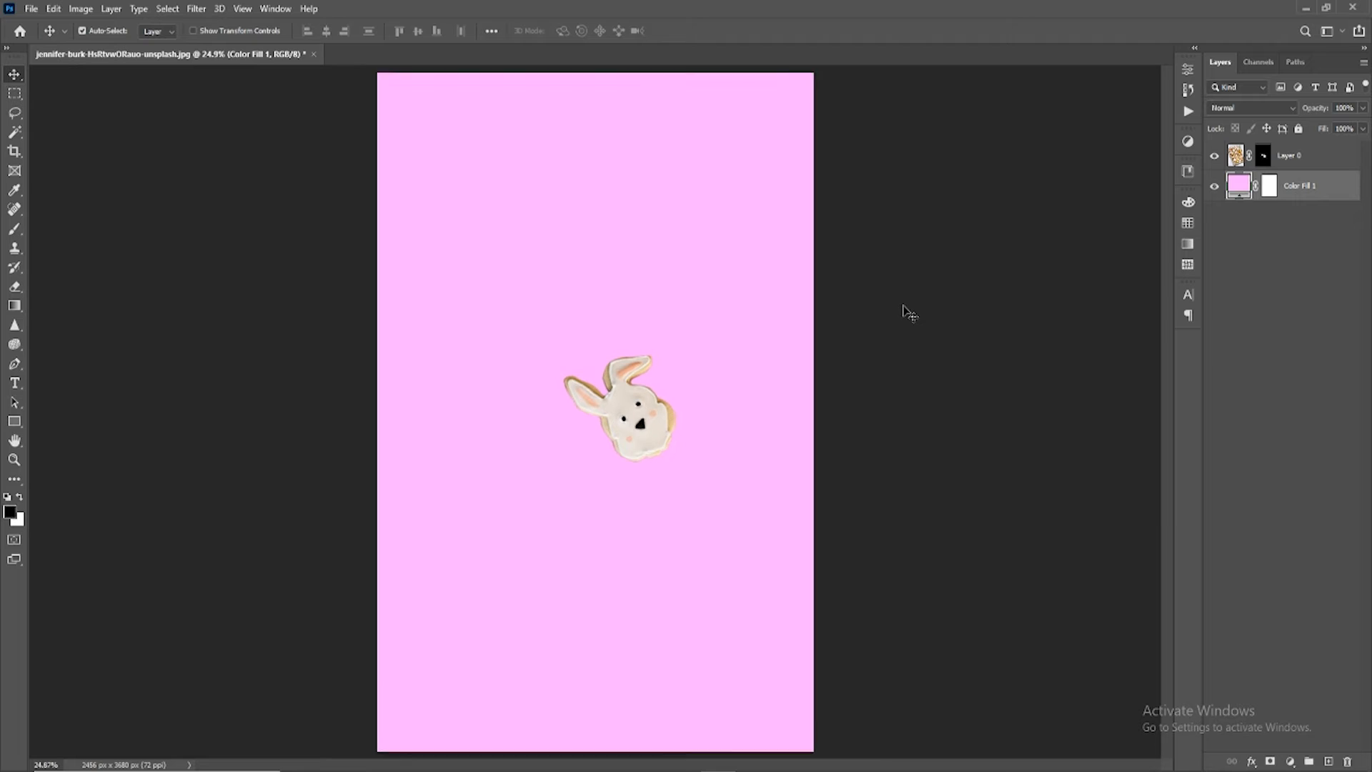
Step: Examine the bunny cutout on the recolored background and the image and mask of Layer 0
scroll(903, 313, "up", 3)
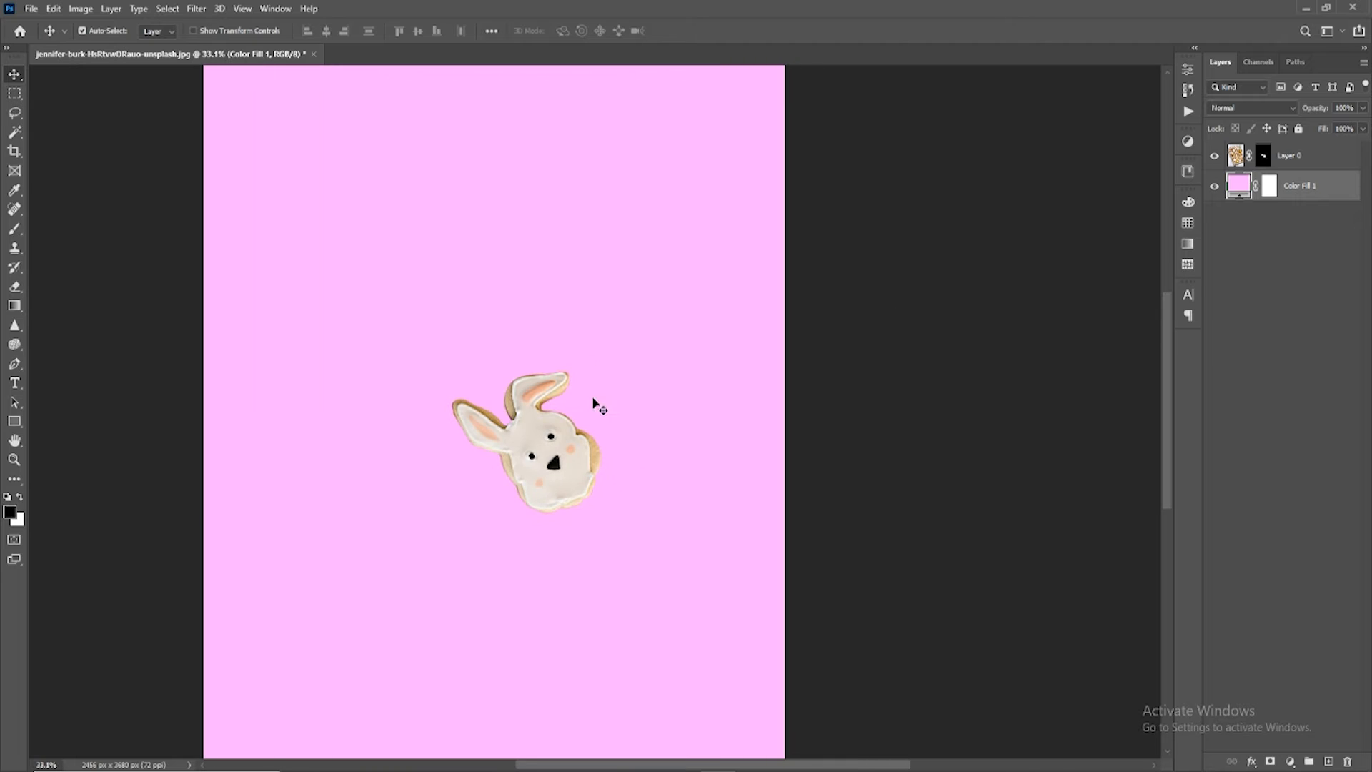
scroll(597, 401, "up", 5)
scroll(741, 393, "down", 4)
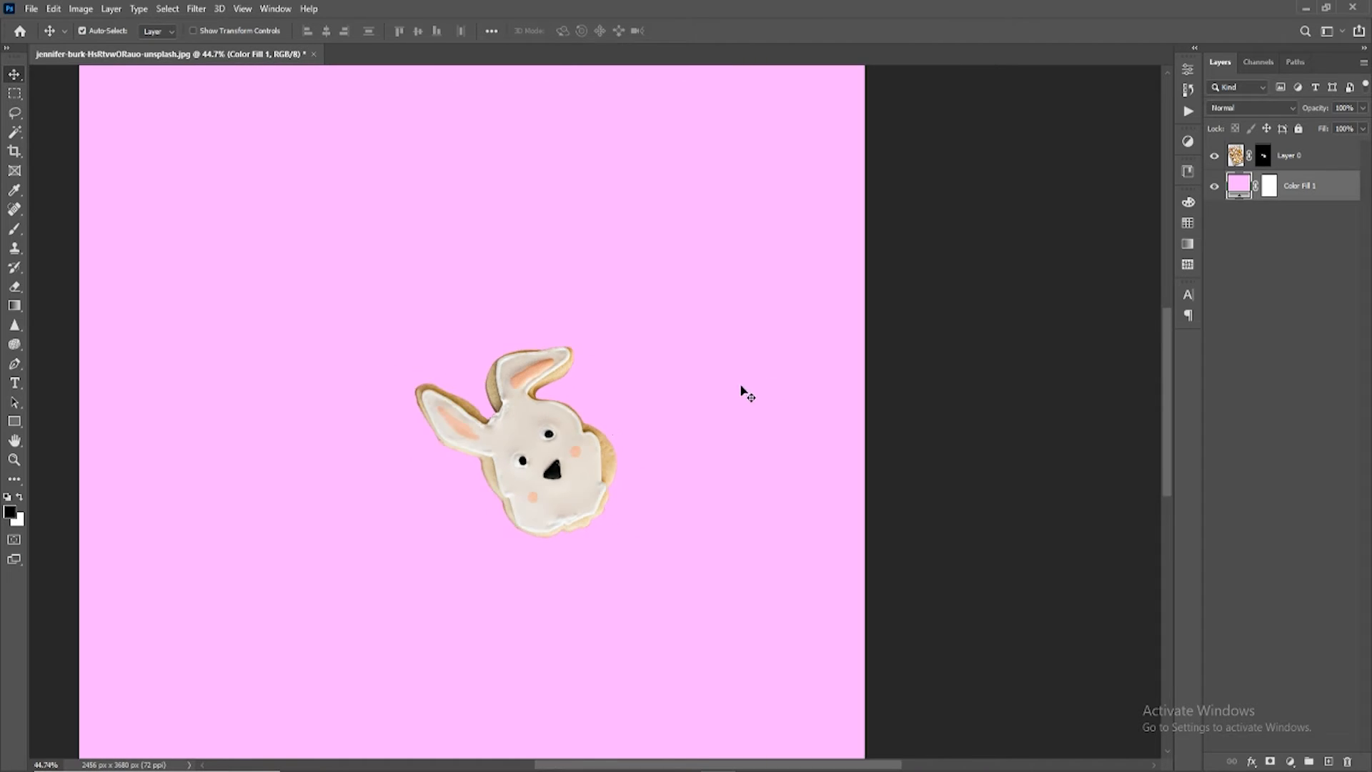
left_click(1301, 153)
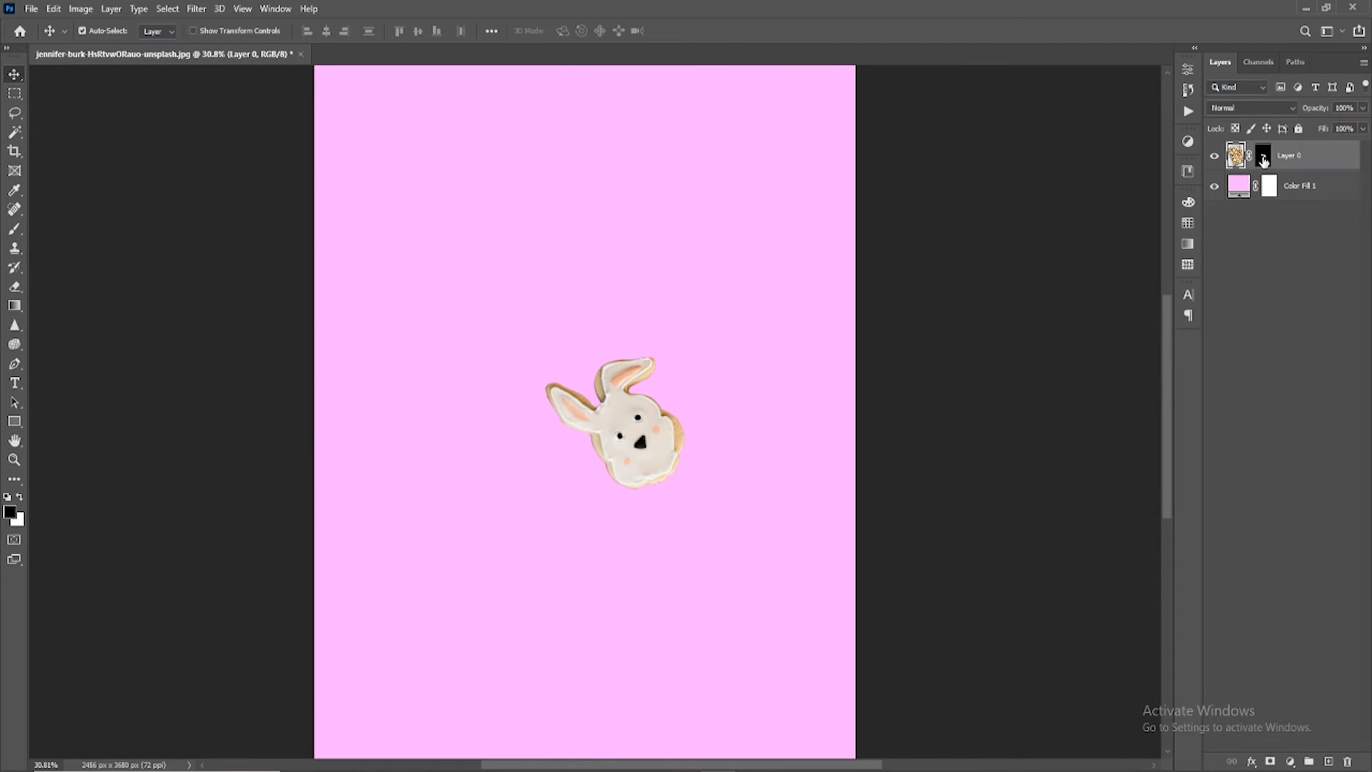
left_click(1263, 157)
left_click(1236, 155)
Step: Place the original cookie tray photo from its folder into the document as a new top layer at 100% scale
left_click(1305, 8)
left_click_drag(856, 309, 660, 573)
left_click(683, 31)
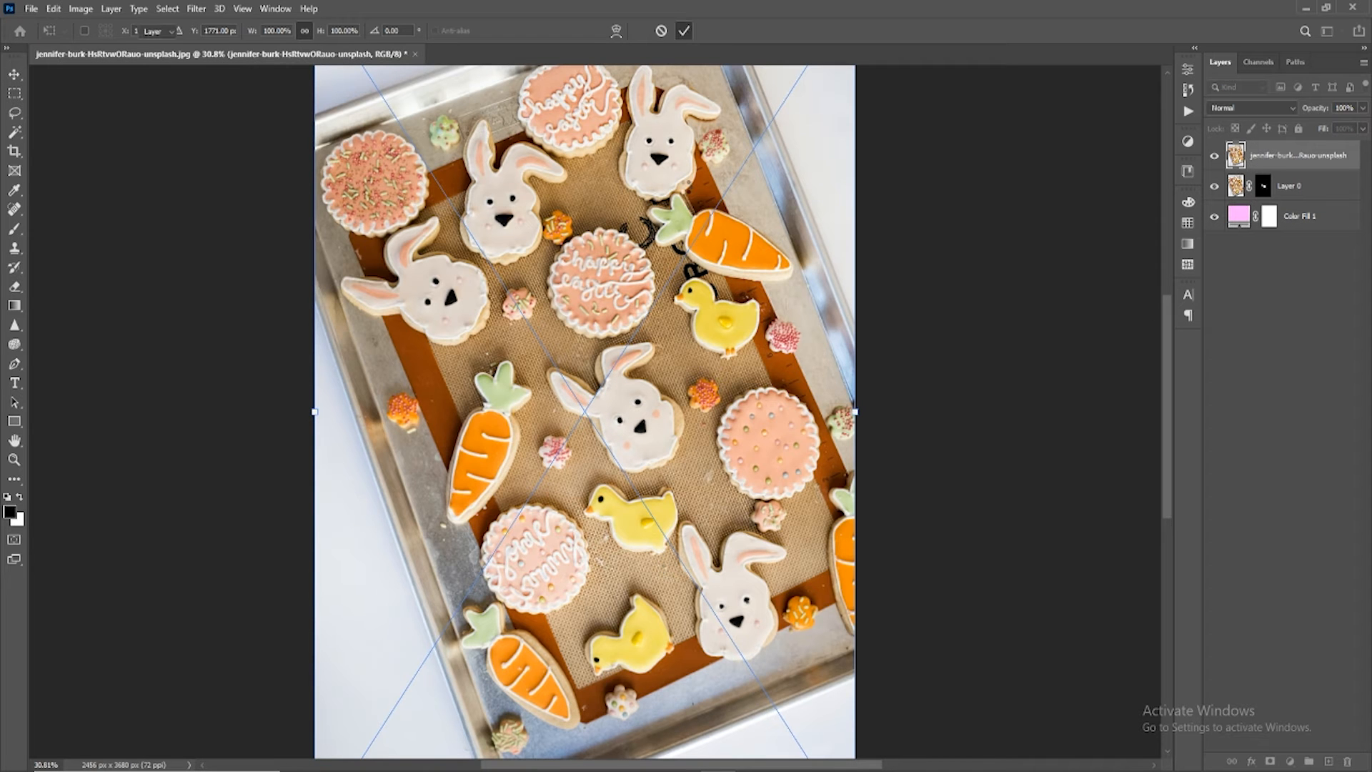
Step: Start a Pen path at the forehead edge of the yellow duck below the center bunny and trace over its head
scroll(599, 269, "up", 3)
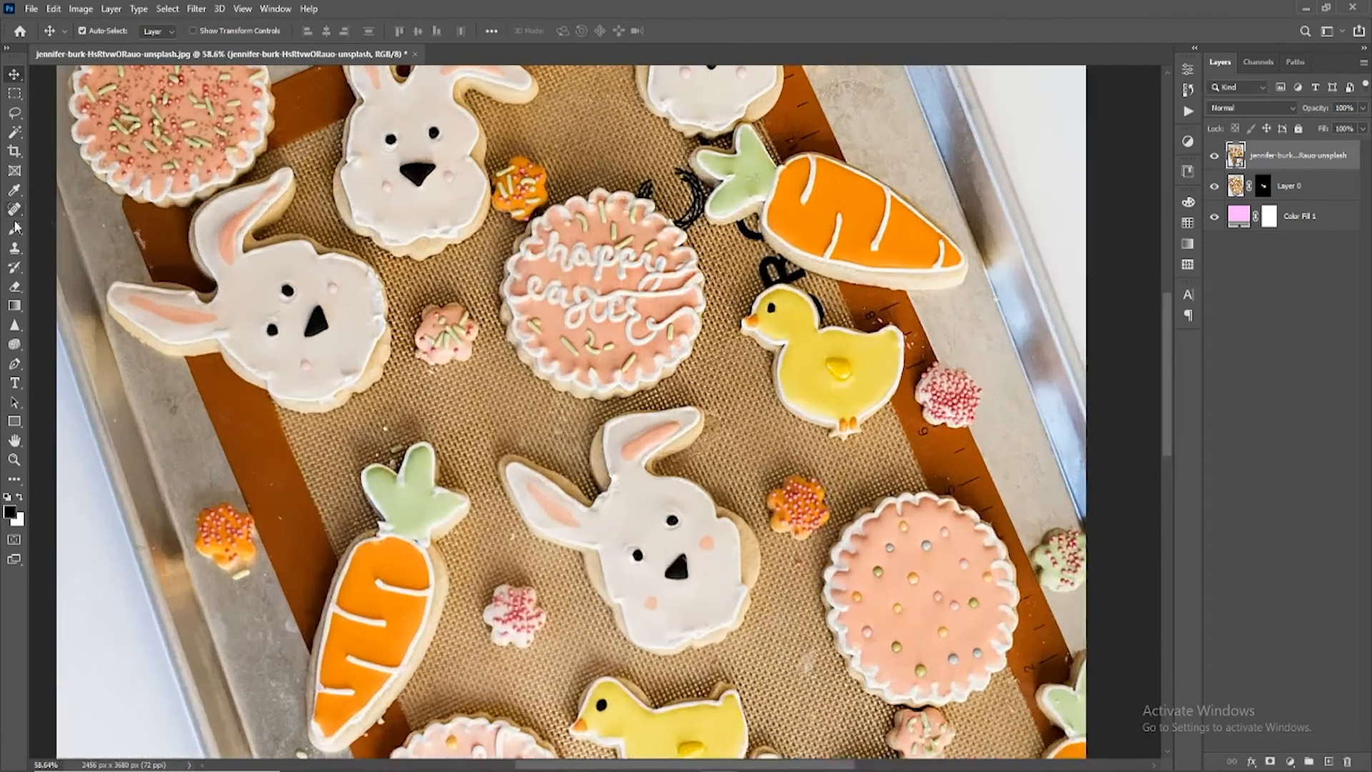
left_click(14, 363)
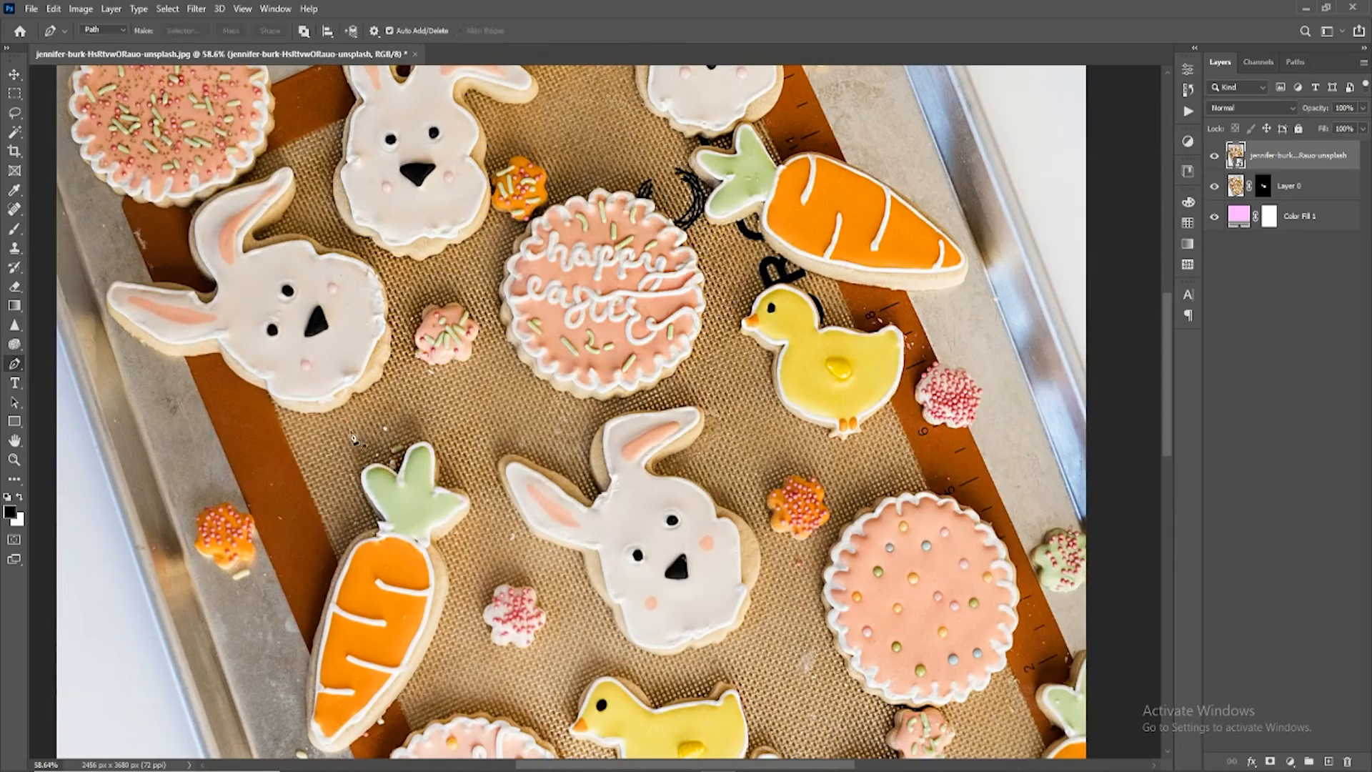
scroll(446, 493, "up", 2)
left_click_drag(697, 586, 711, 377)
scroll(708, 484, "up", 4)
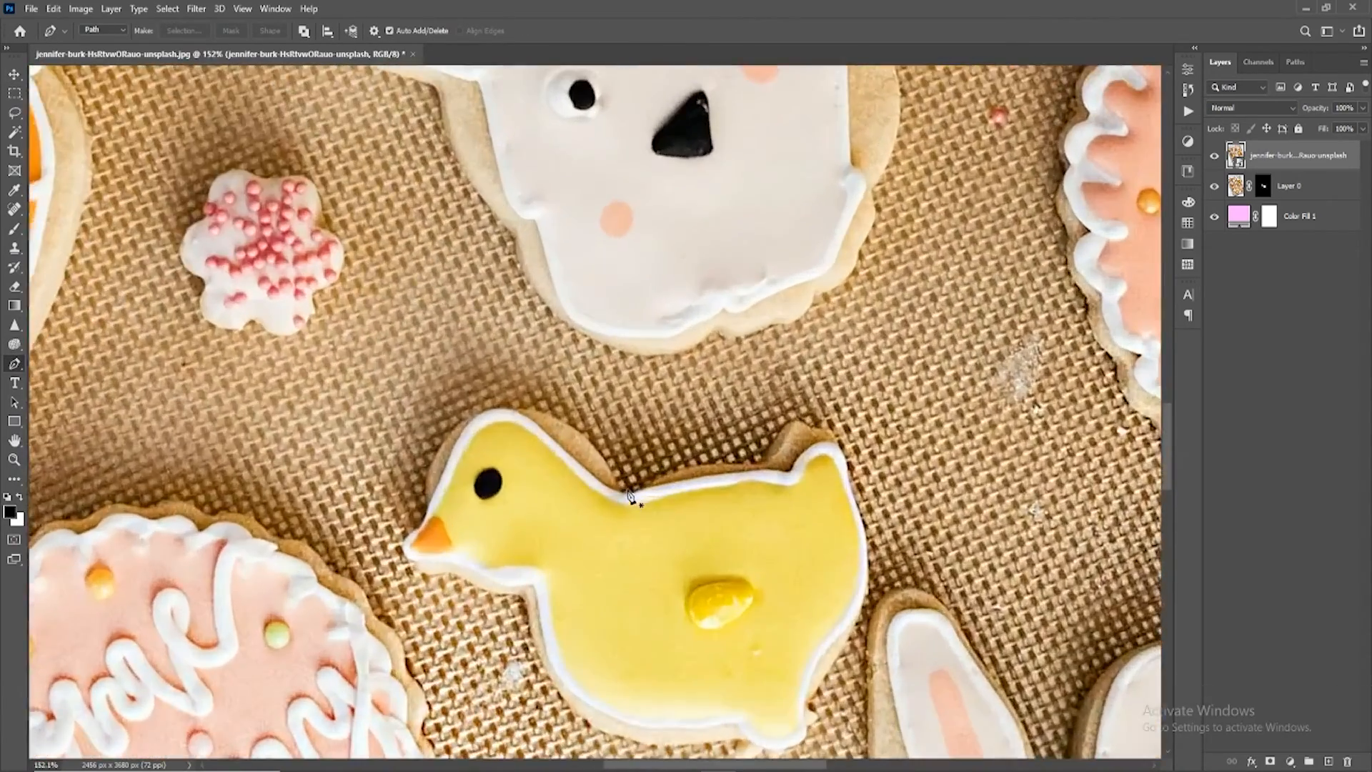
scroll(576, 461, "up", 3)
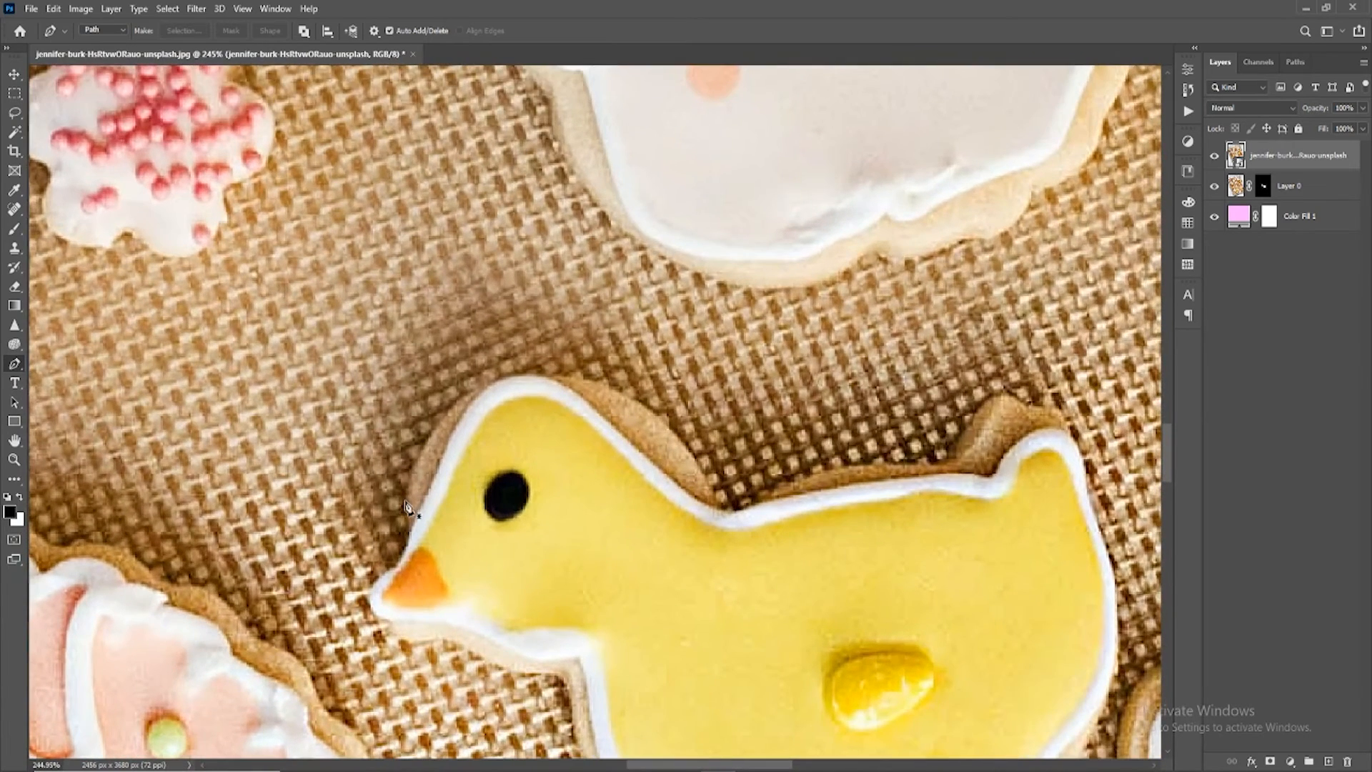
left_click(404, 497)
left_click(484, 392, "alt")
scroll(498, 388, "up", 3)
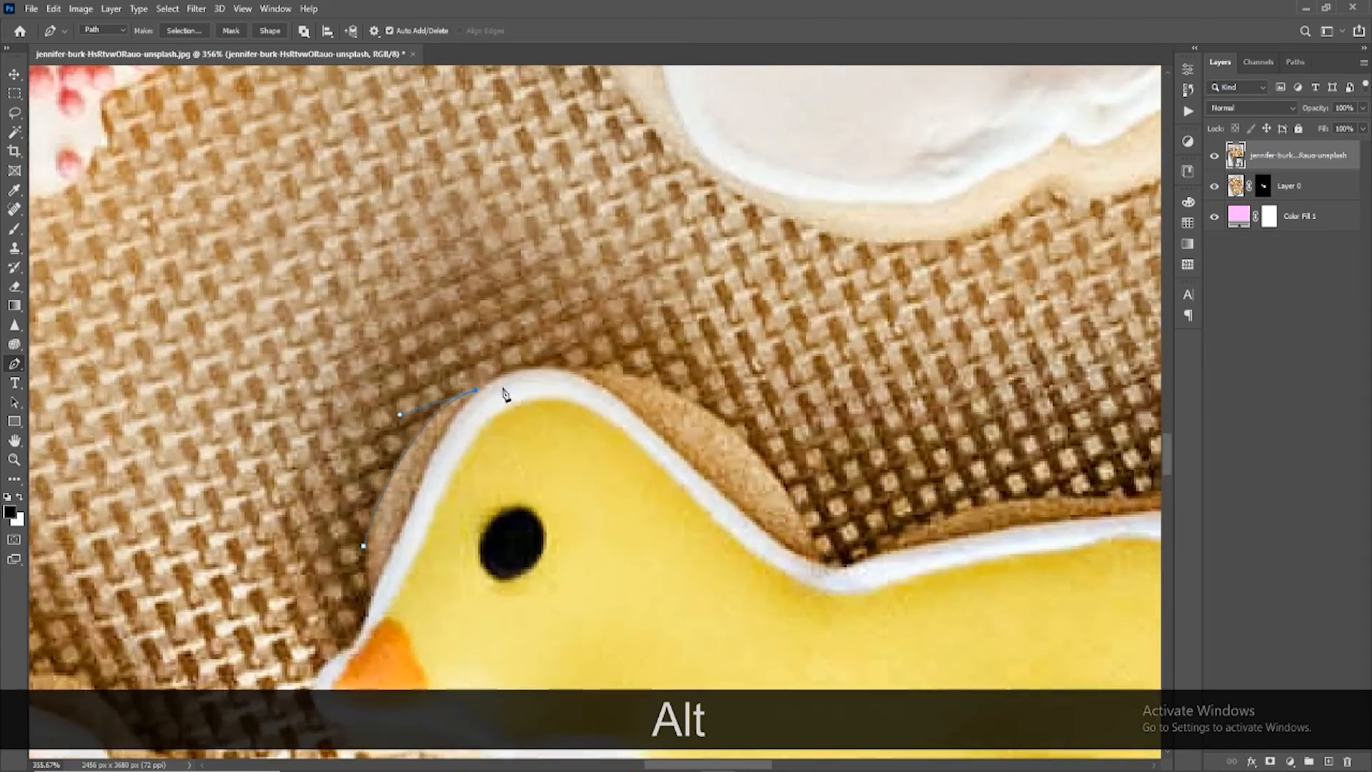
left_click_drag(576, 371, 615, 391)
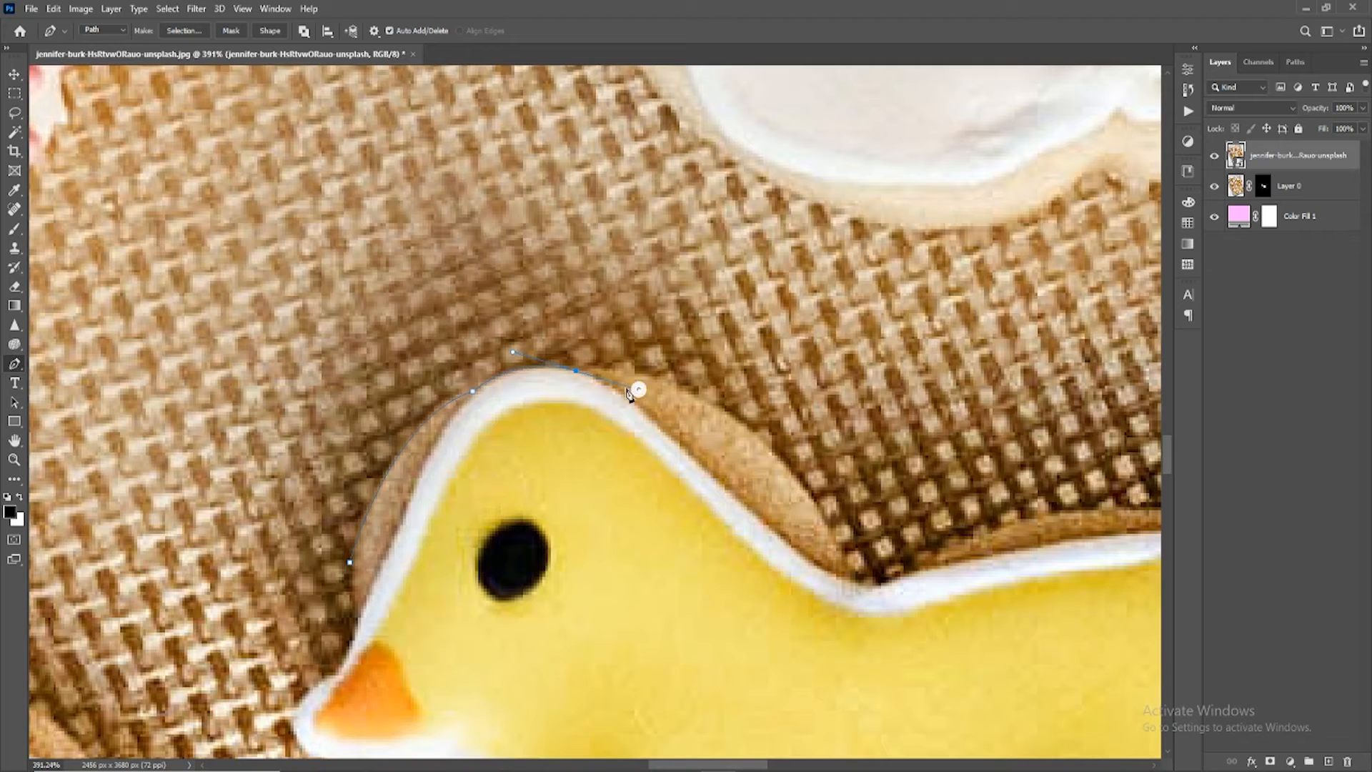
left_click(577, 371, "alt")
Step: Extend the path along the cookie edge behind the duck's head down to the notch at the neck
left_click_drag(788, 466, 915, 593)
left_click(790, 467, "alt")
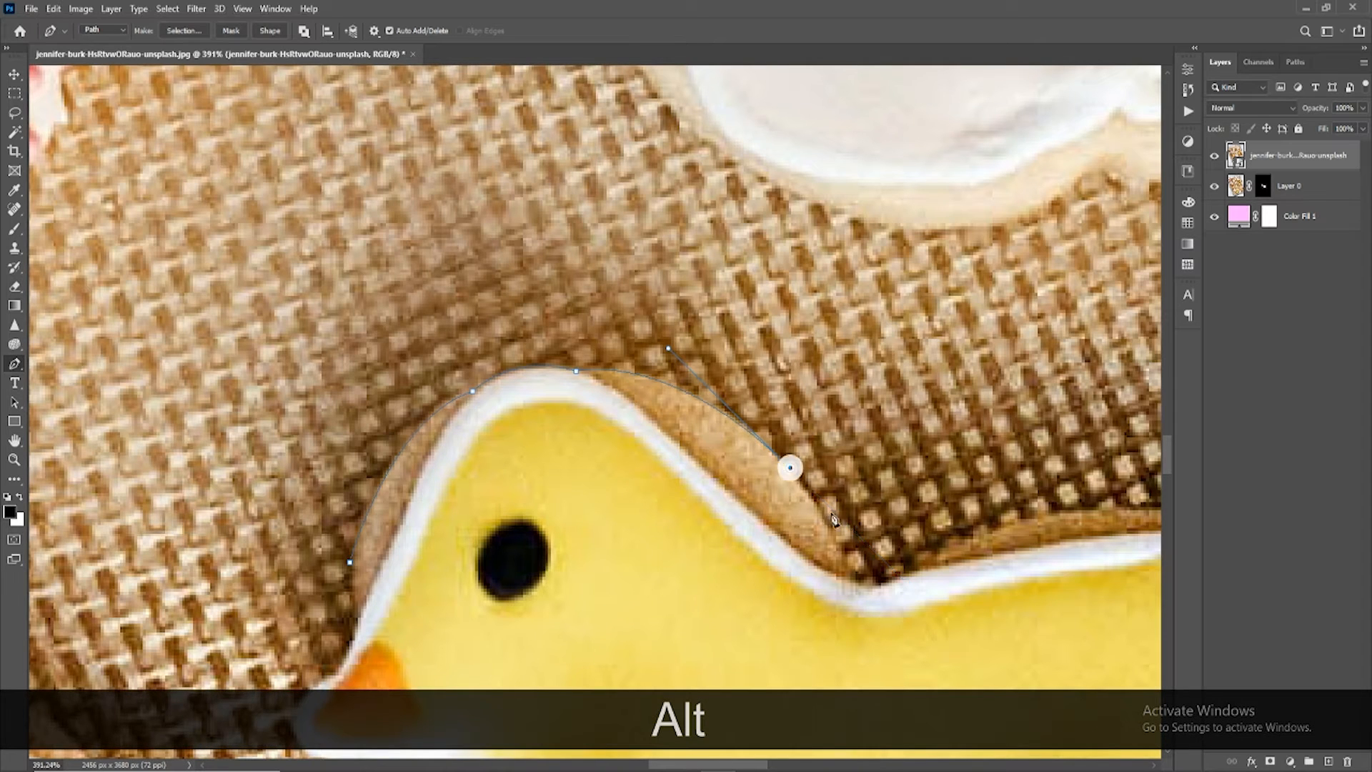
left_click_drag(850, 577, 868, 630)
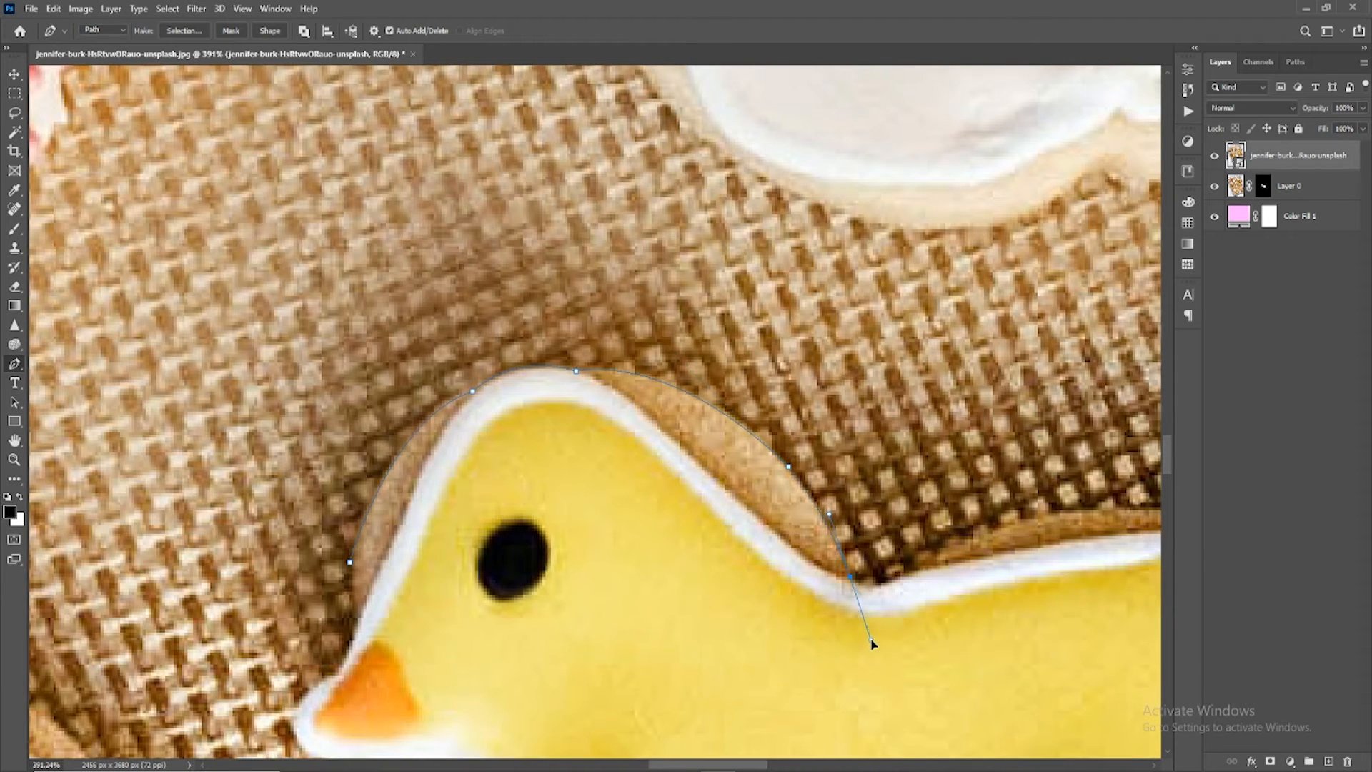
left_click(851, 576, "alt")
key("space")
left_click_drag(938, 318, 800, 290)
left_click_drag(967, 484, 1064, 491)
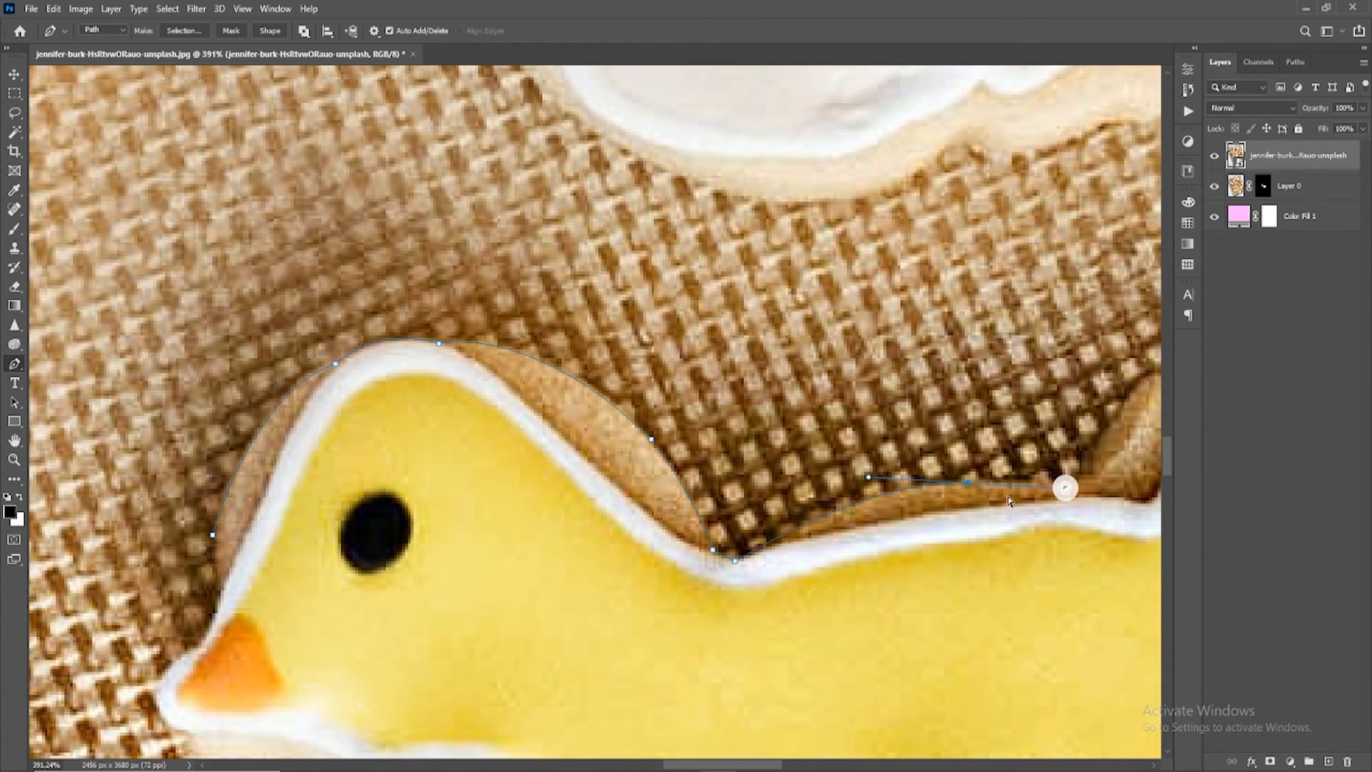
key("ctrl")
key("ctrl+z")
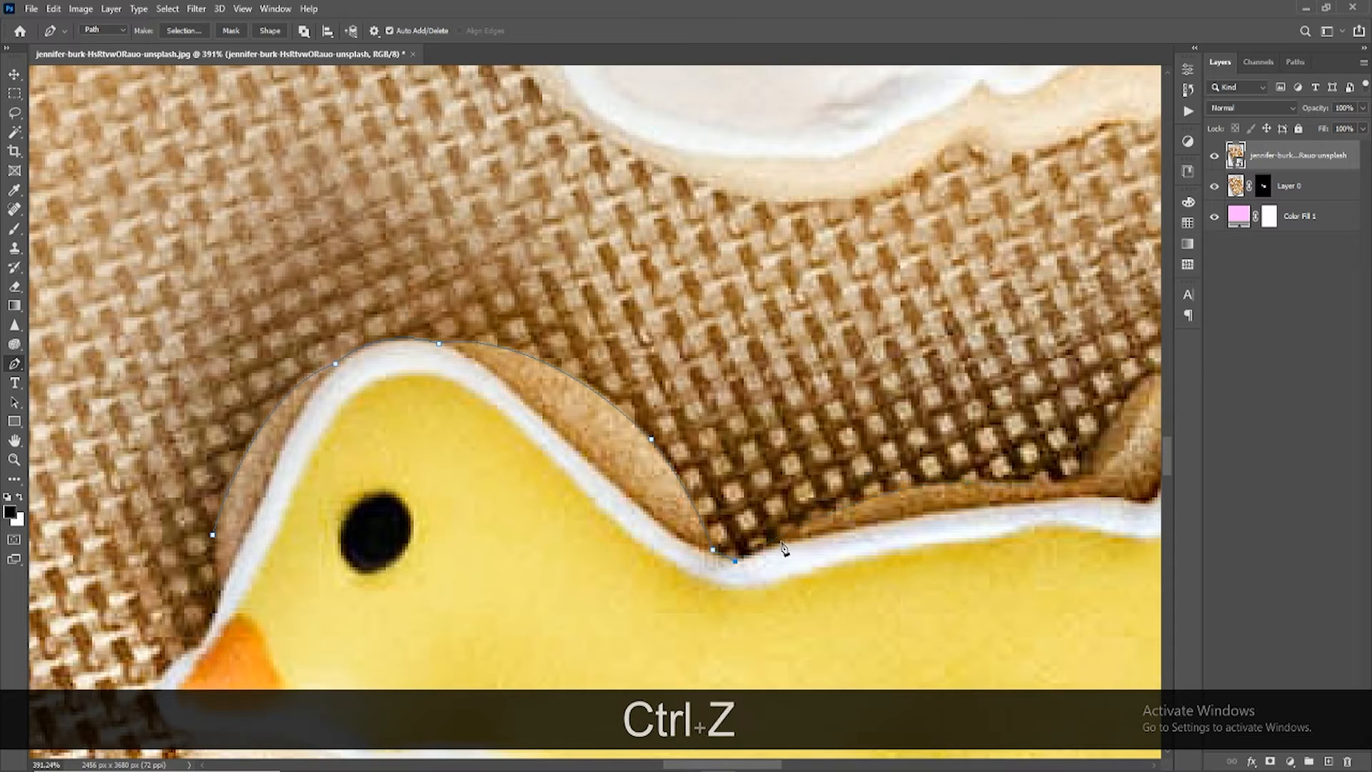
Step: Trace the path along the duck's back from the neck notch to the base of the tail
left_click_drag(783, 540, 794, 535)
left_click(783, 539, "alt")
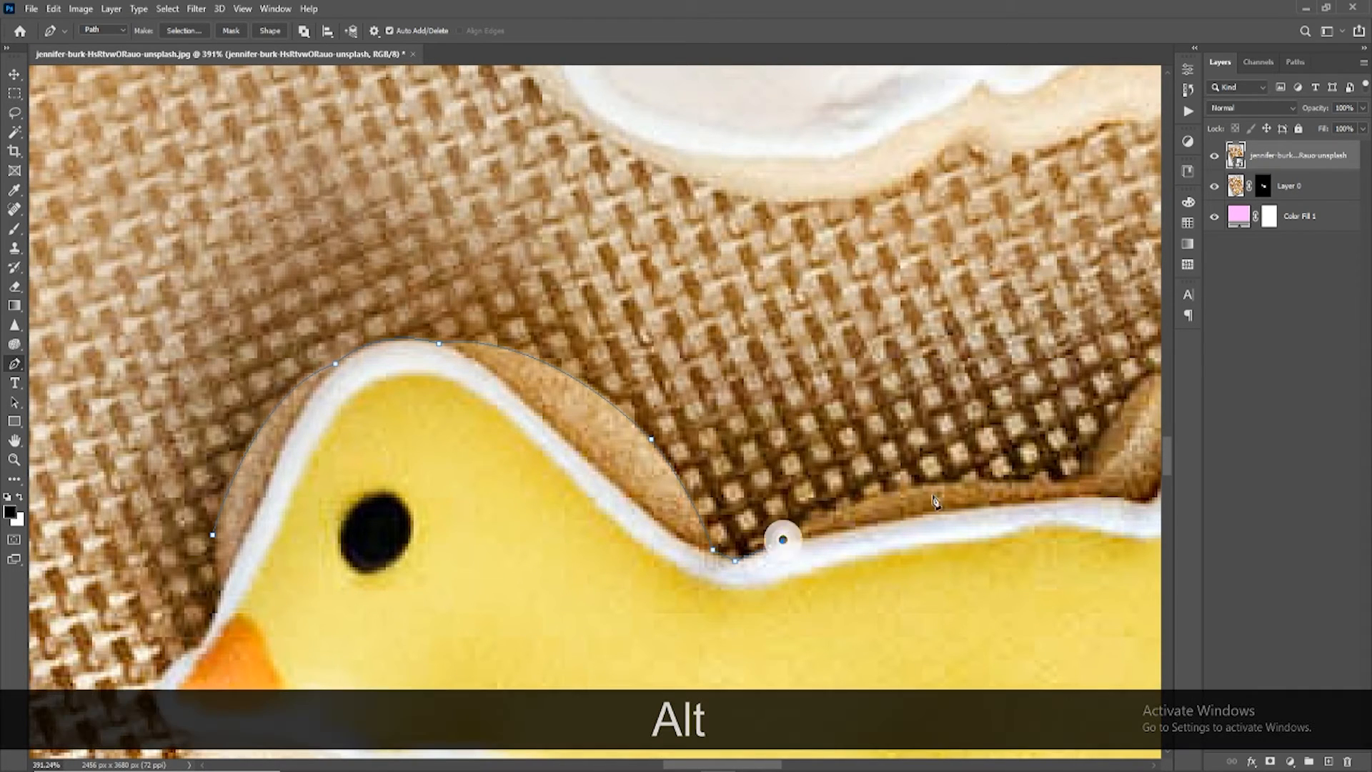
left_click_drag(1011, 484, 1137, 496)
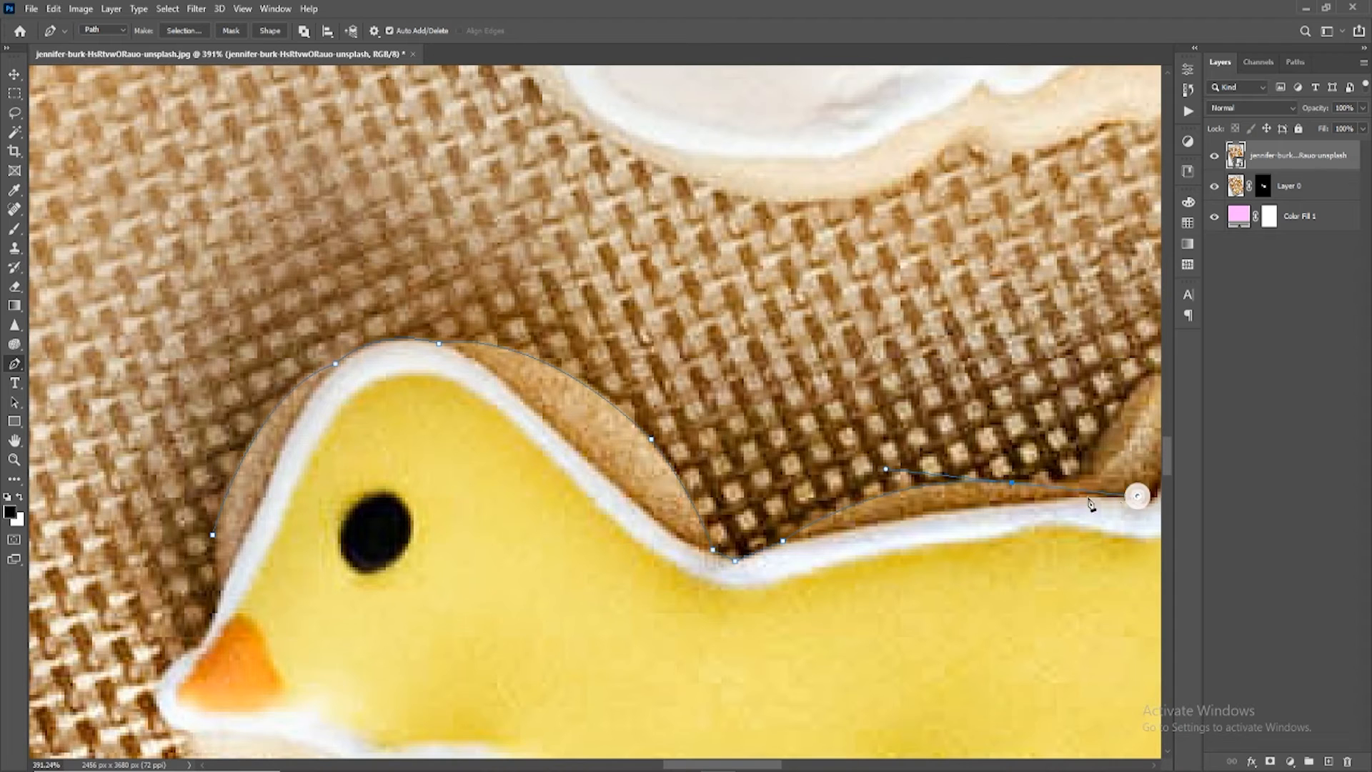
left_click(1012, 484, "alt")
key("alt+space")
left_click_drag(1045, 489, 789, 484)
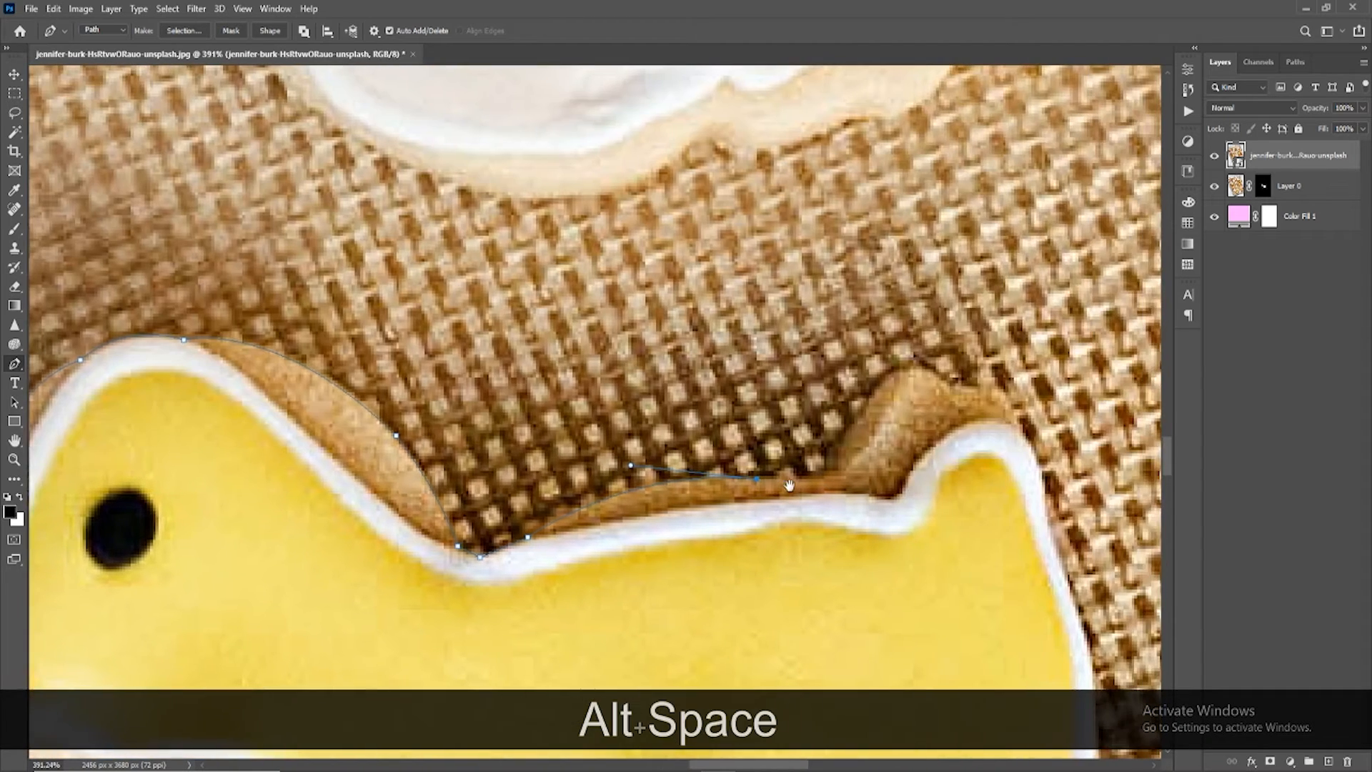
left_click(840, 474, "alt")
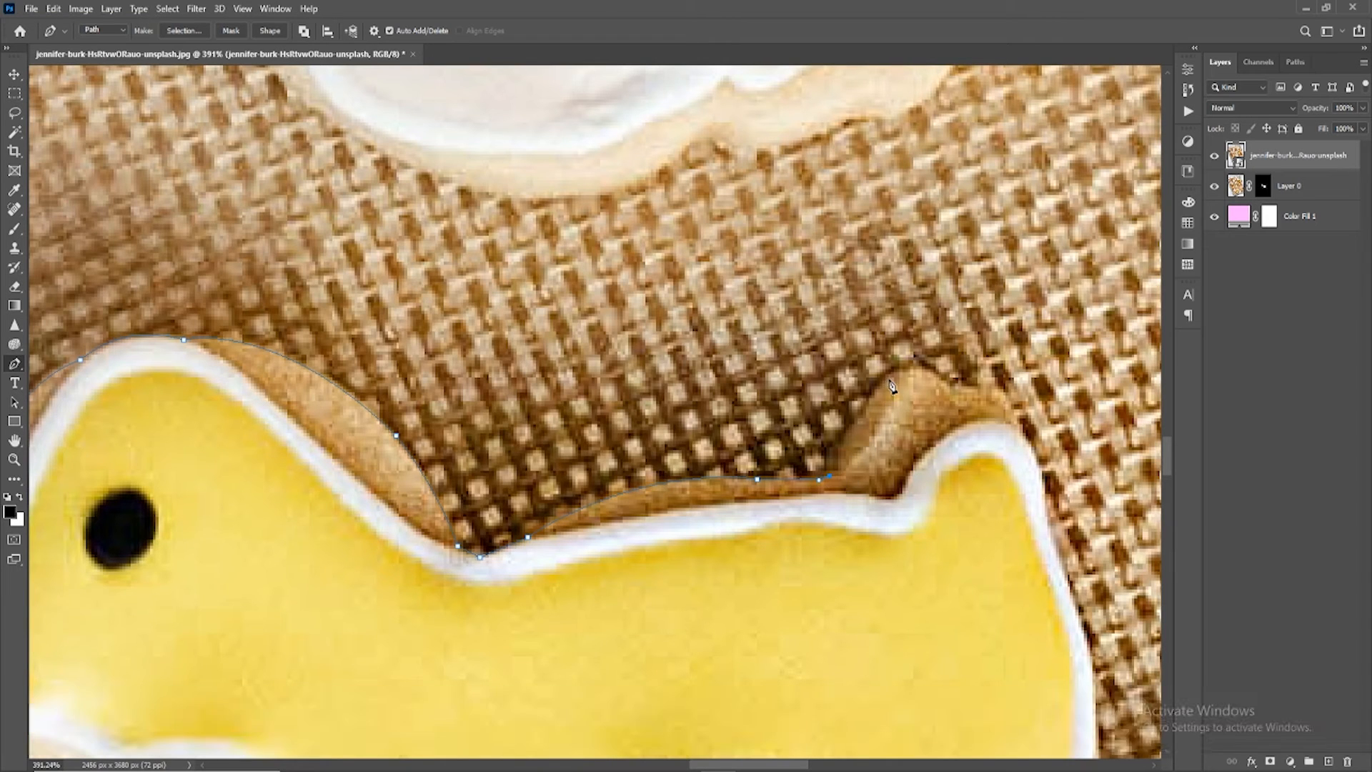
Step: Redo the last anchor at the tail base and trace the path around the duck's raised tail
key("ctrl+z")
key("alt")
left_click(927, 369, "alt")
left_click(953, 388)
left_click_drag(1011, 470, 1018, 484)
left_click(1014, 421, "alt")
left_click_drag(1050, 487, 827, 388)
key("alt")
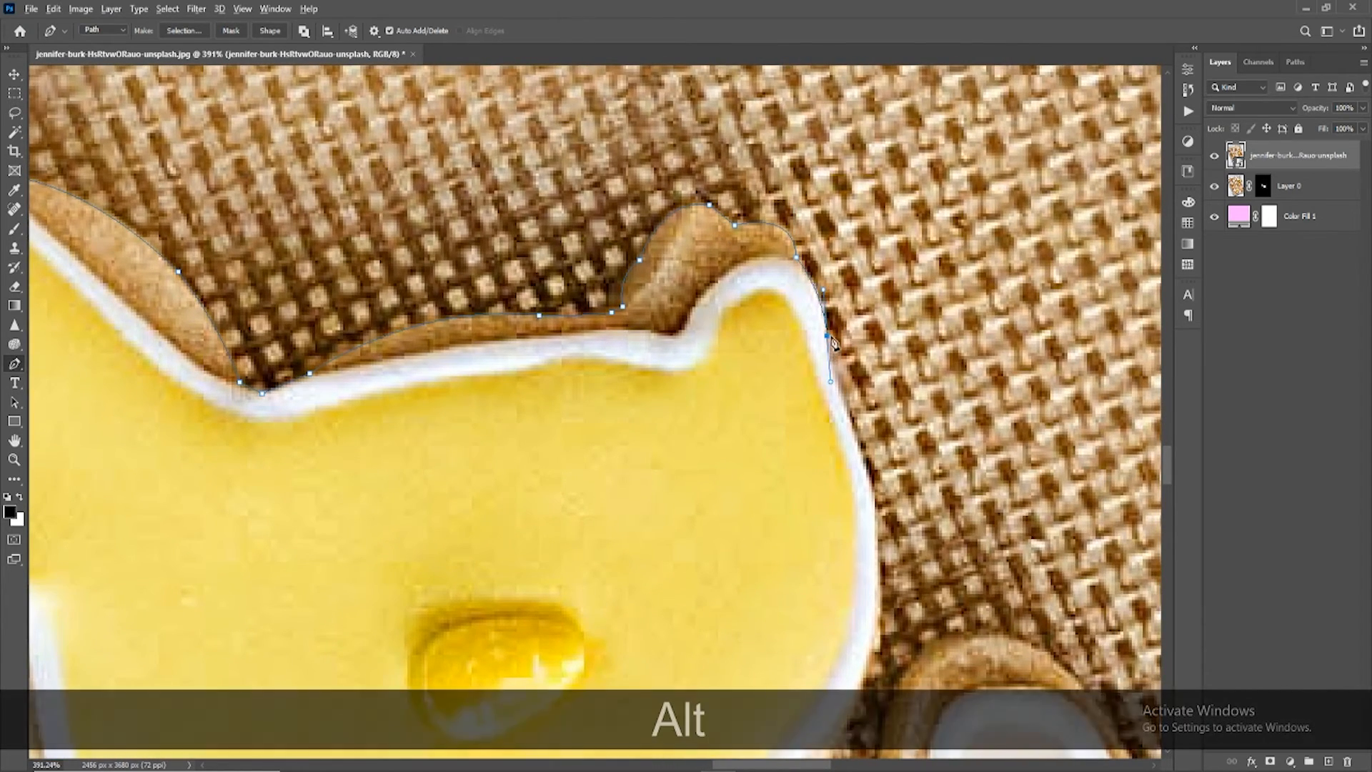
Step: Continue the path down the duck's rear edge below the tail with curved segments and corner anchors
left_click_drag(863, 446, 848, 235)
left_click(864, 446, "alt")
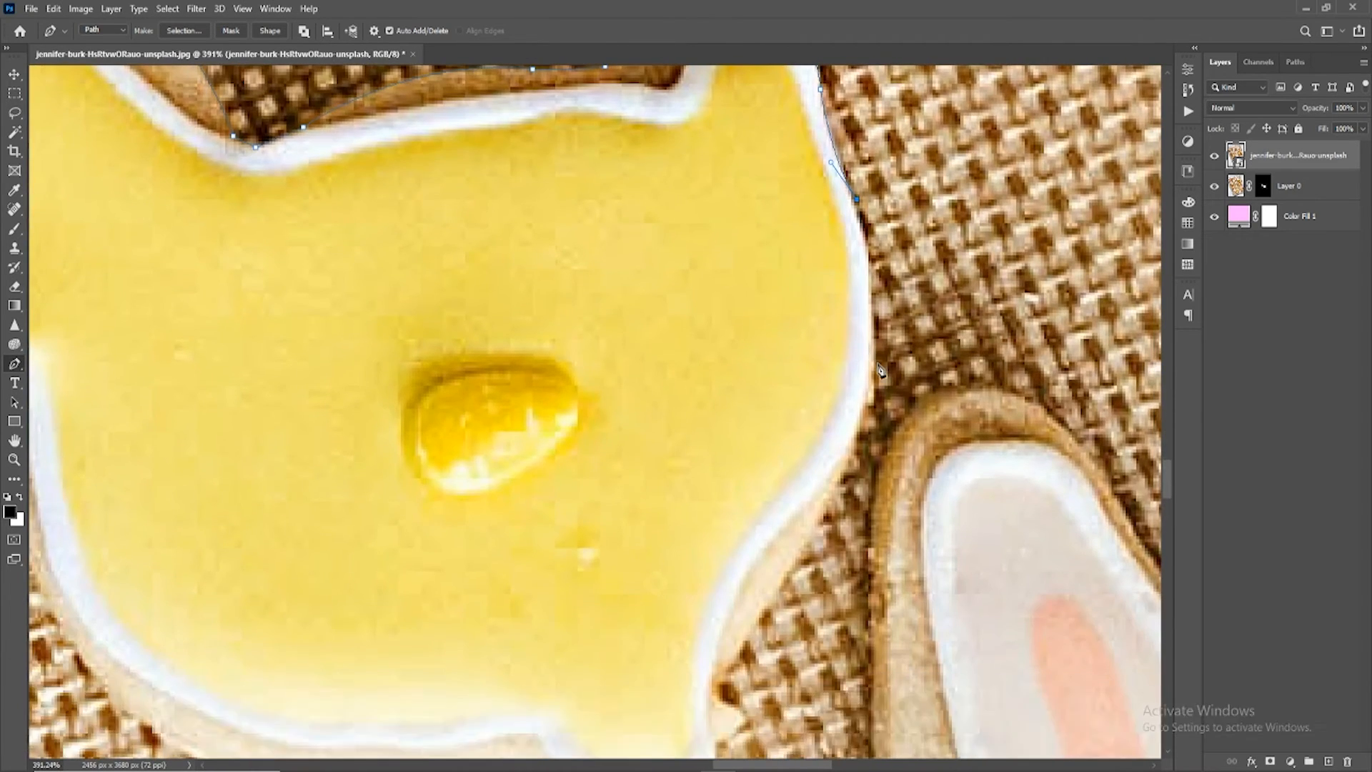
left_click_drag(874, 362, 868, 433)
left_click(874, 362, "alt")
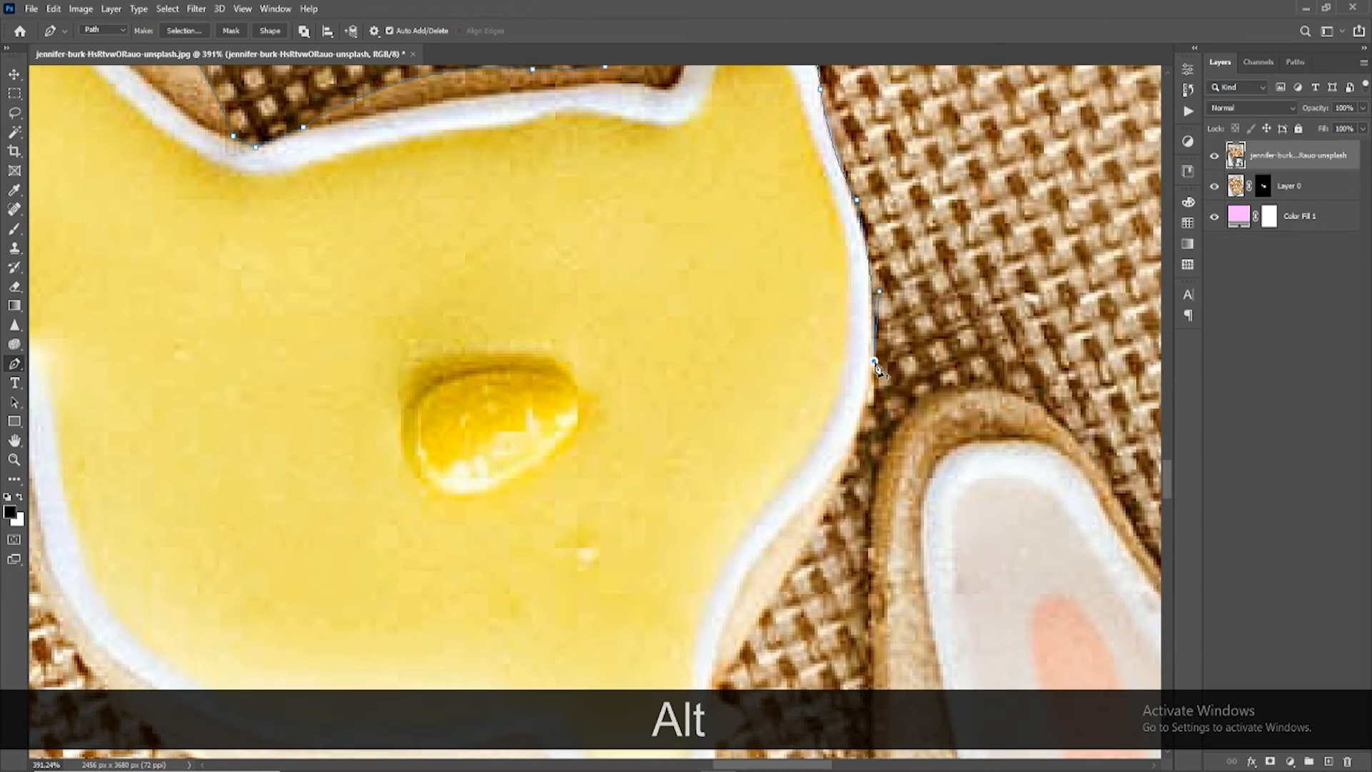
left_click_drag(874, 362, 889, 238, "ctrl")
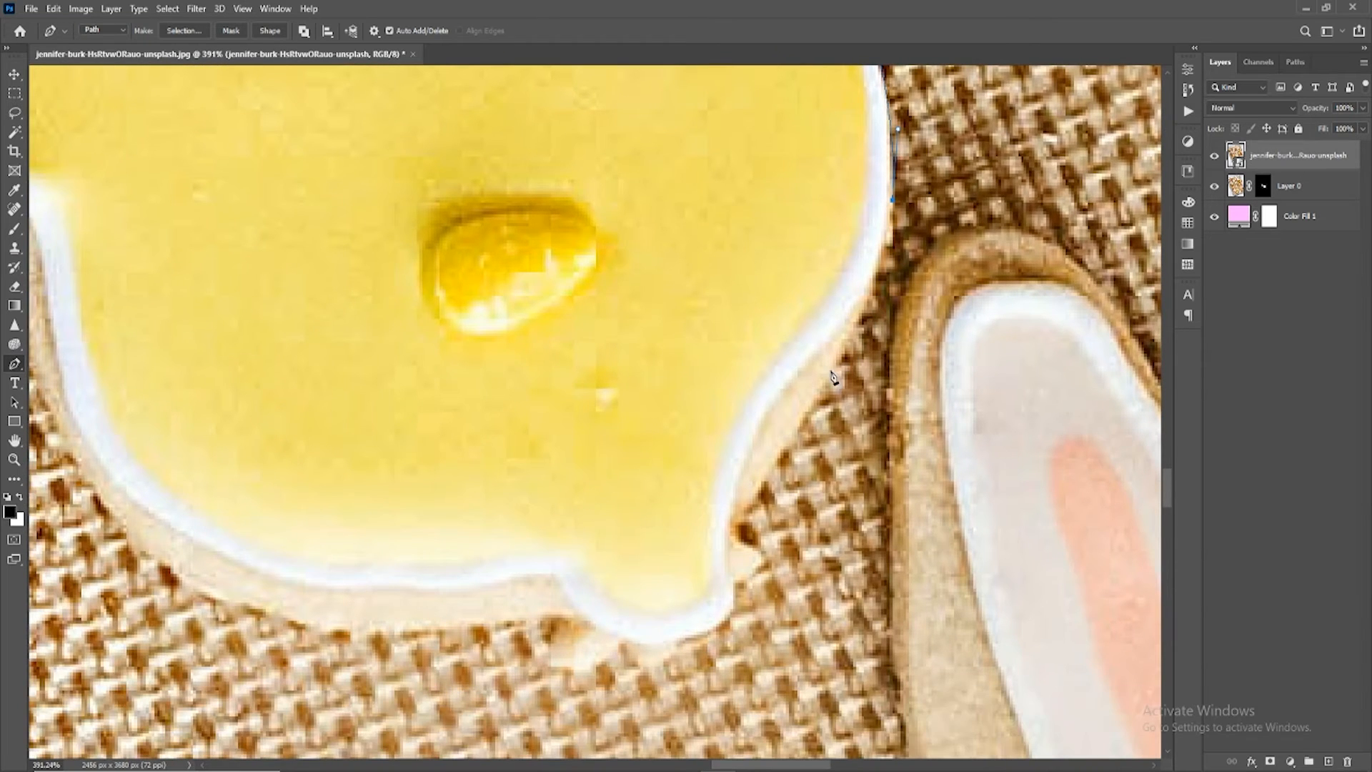
Step: Trace the path along the duck's lower rear edge to the small notch above the foot
left_click_drag(828, 370, 773, 448)
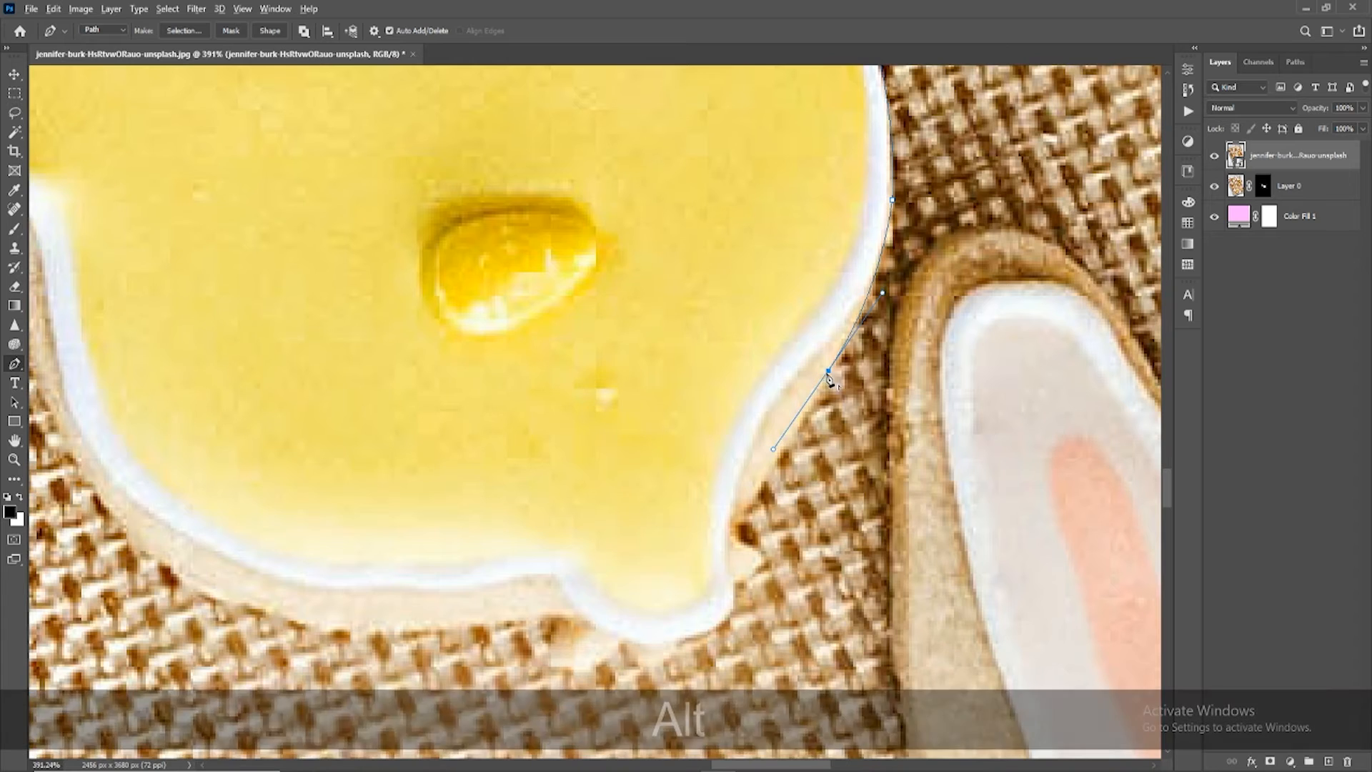
left_click(828, 371, "alt")
left_click_drag(735, 513, 697, 549)
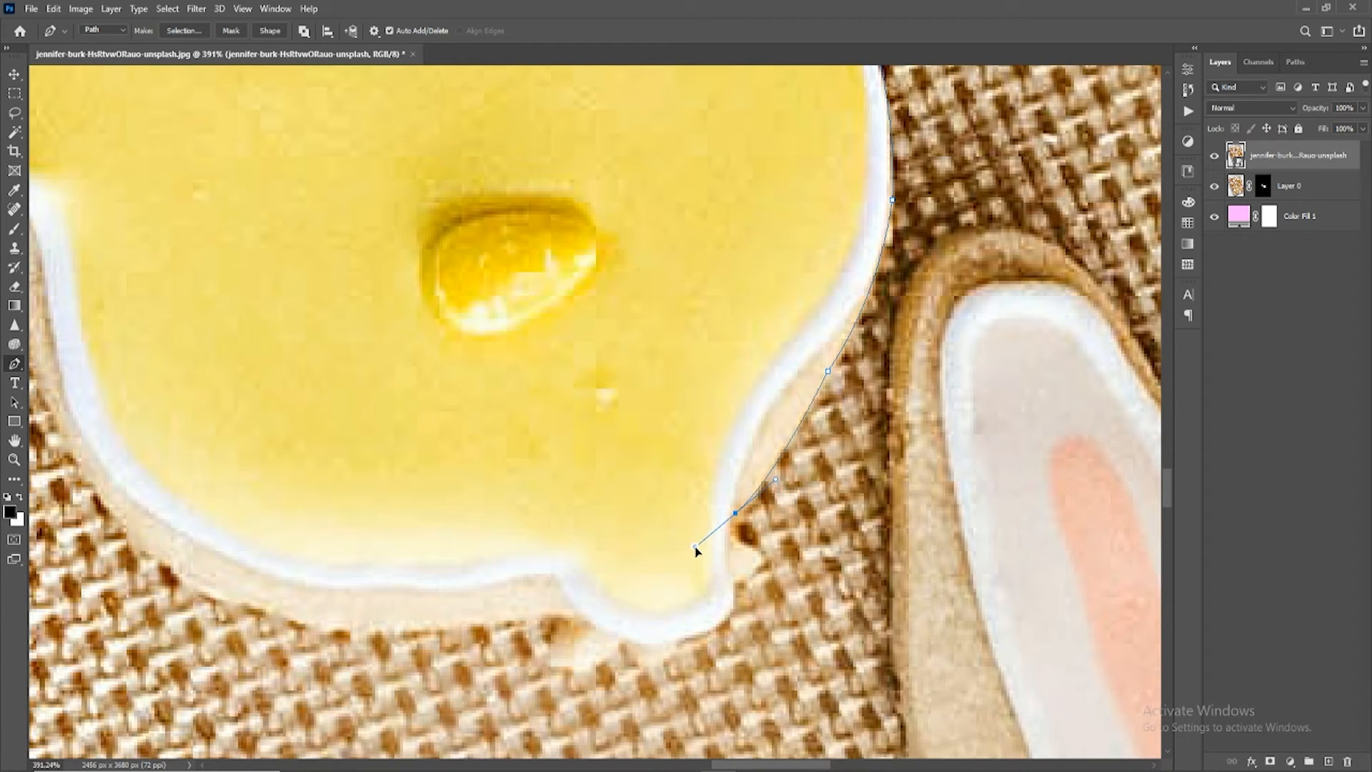
left_click(737, 513, "alt")
key("alt+space")
left_click_drag(743, 511, 797, 395)
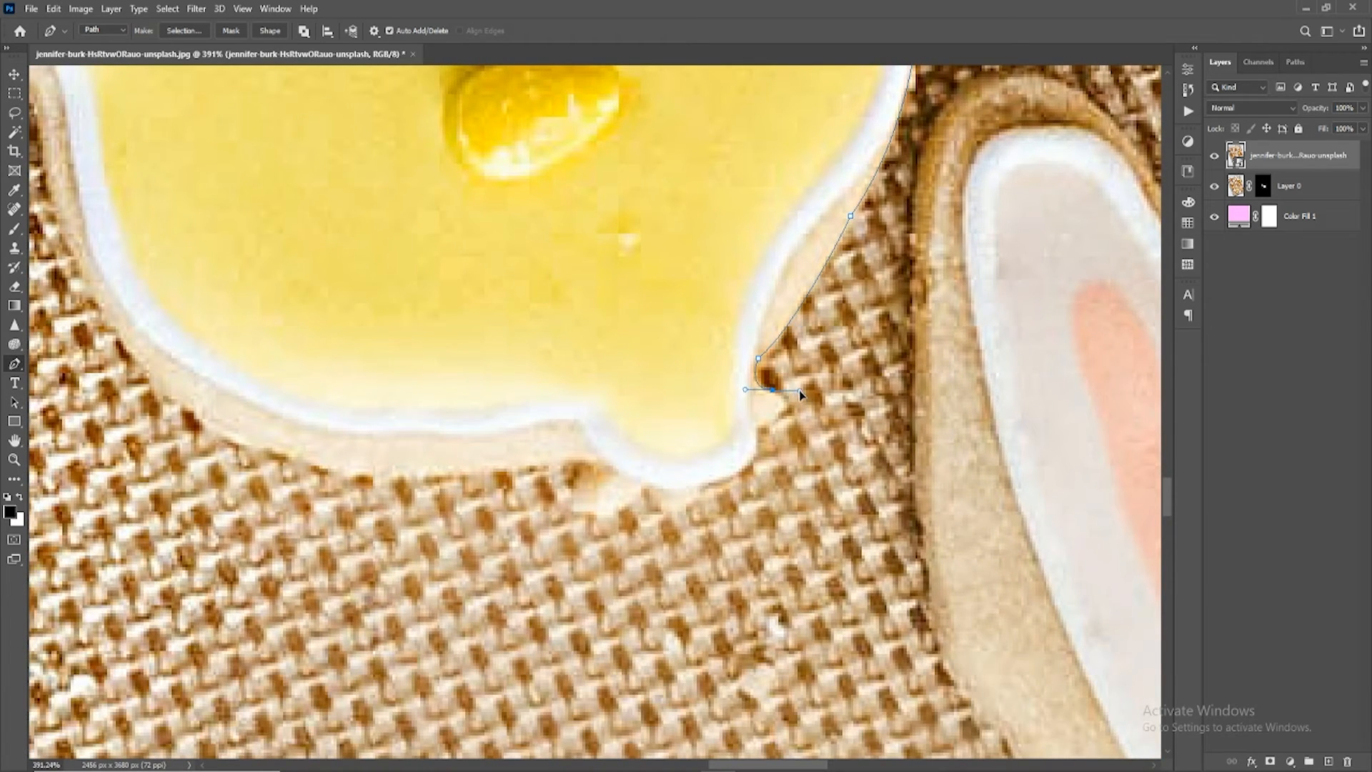
Step: Outline the small foot bump and carry the path around the rounded white icing at the duck's lowest point
left_click(773, 389, "alt")
left_click(784, 404)
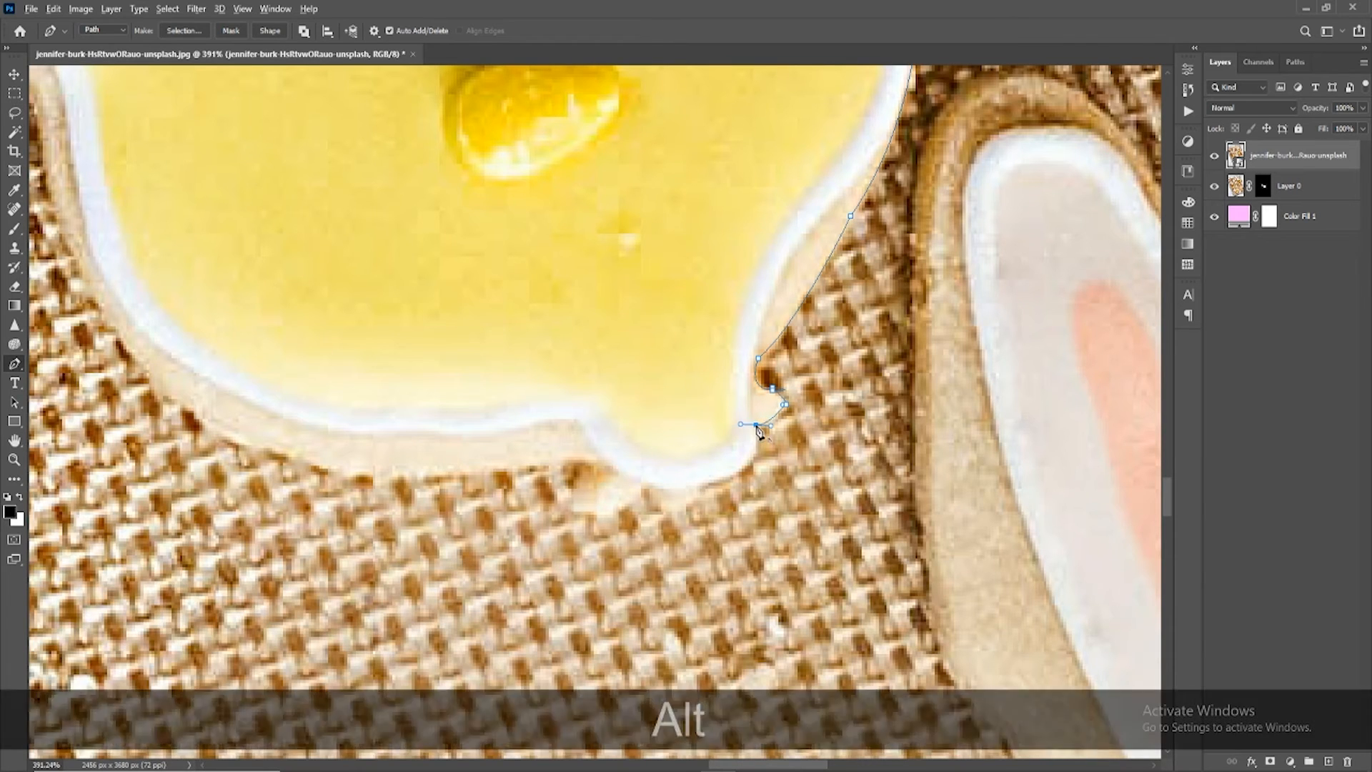
left_click(757, 424, "alt")
left_click_drag(638, 485, 504, 466)
left_click(638, 486, "alt")
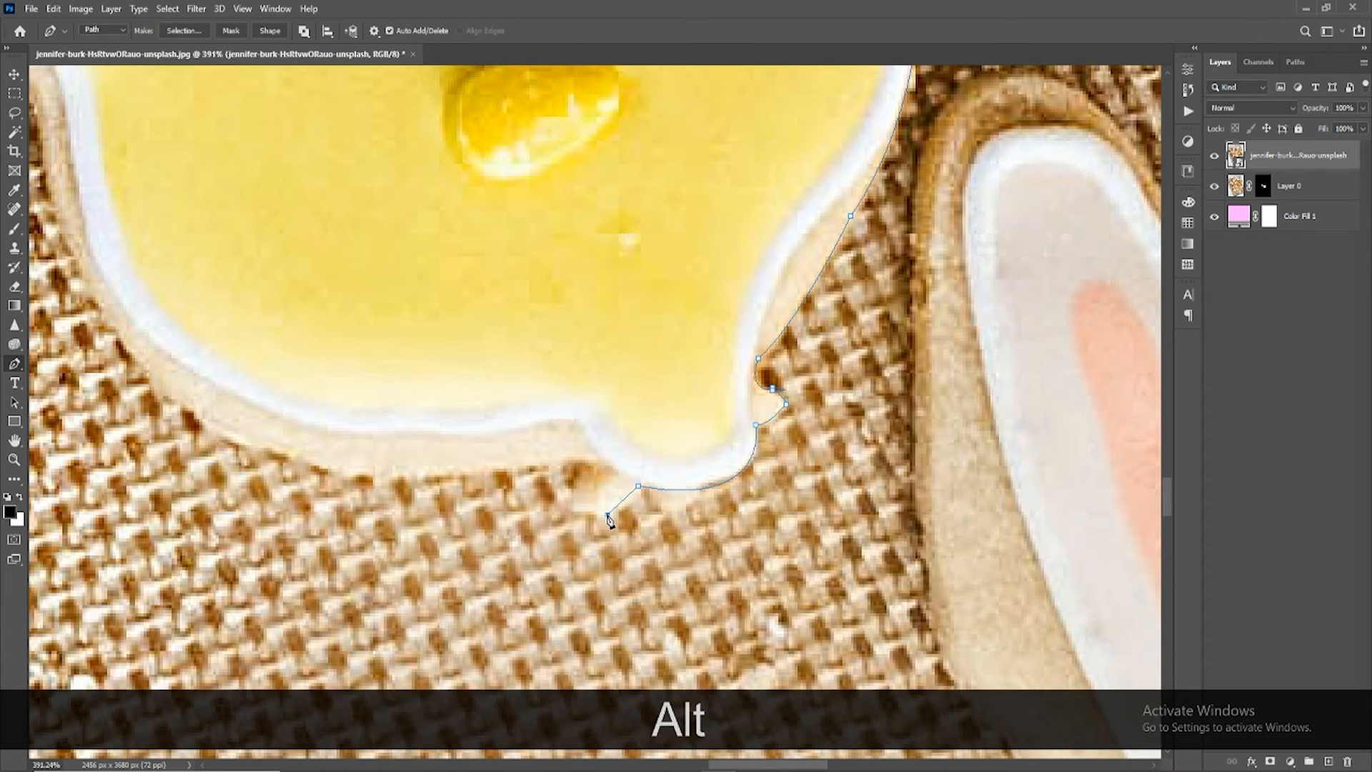
Step: Trace the path around the second foot bump and back up to the underside of the belly
left_click_drag(608, 515, 570, 511)
left_click(607, 514, "alt")
left_click(574, 512, "alt")
left_click_drag(585, 466, 598, 467)
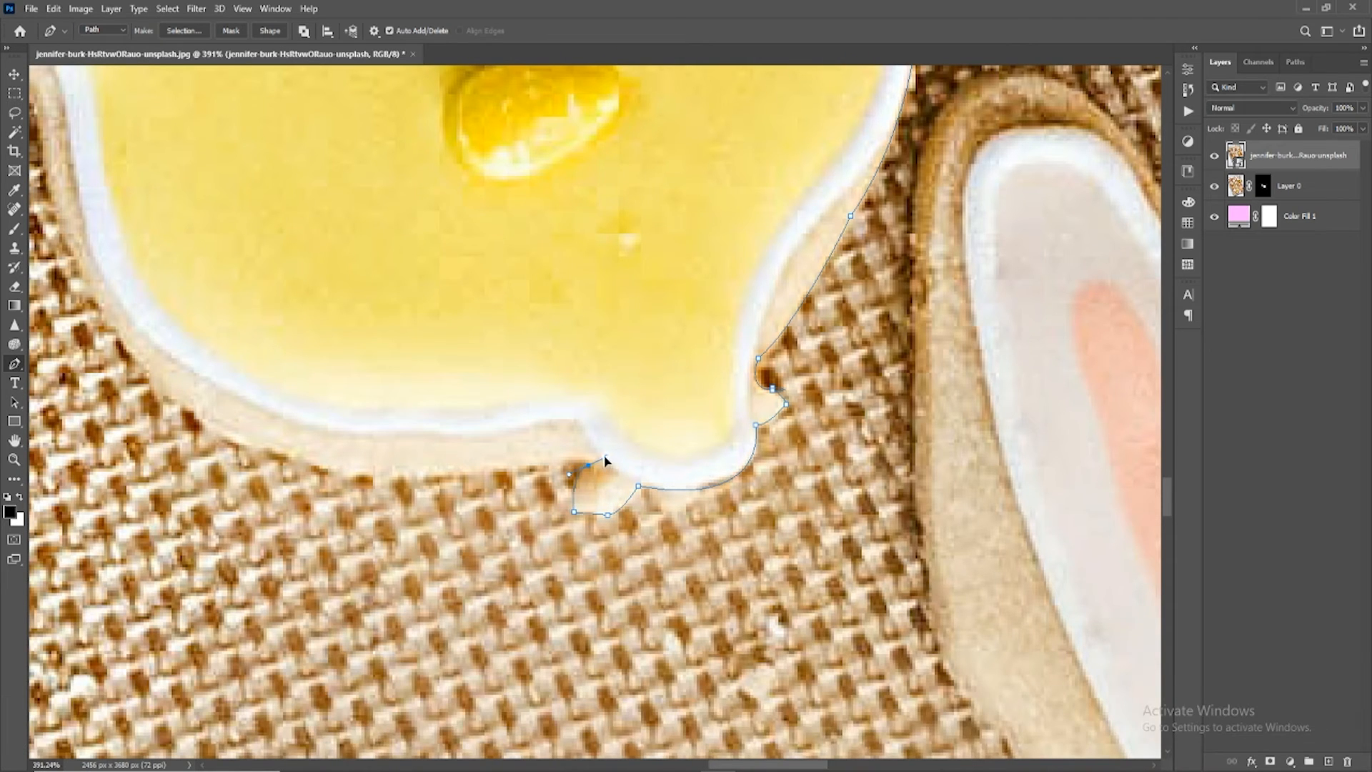
left_click(588, 465, "alt")
Step: Trace the path along the cookie edge under the duck's belly toward the chest
left_click_drag(509, 470, 789, 465)
left_click(525, 465, "alt")
left_click_drag(453, 419, 382, 337)
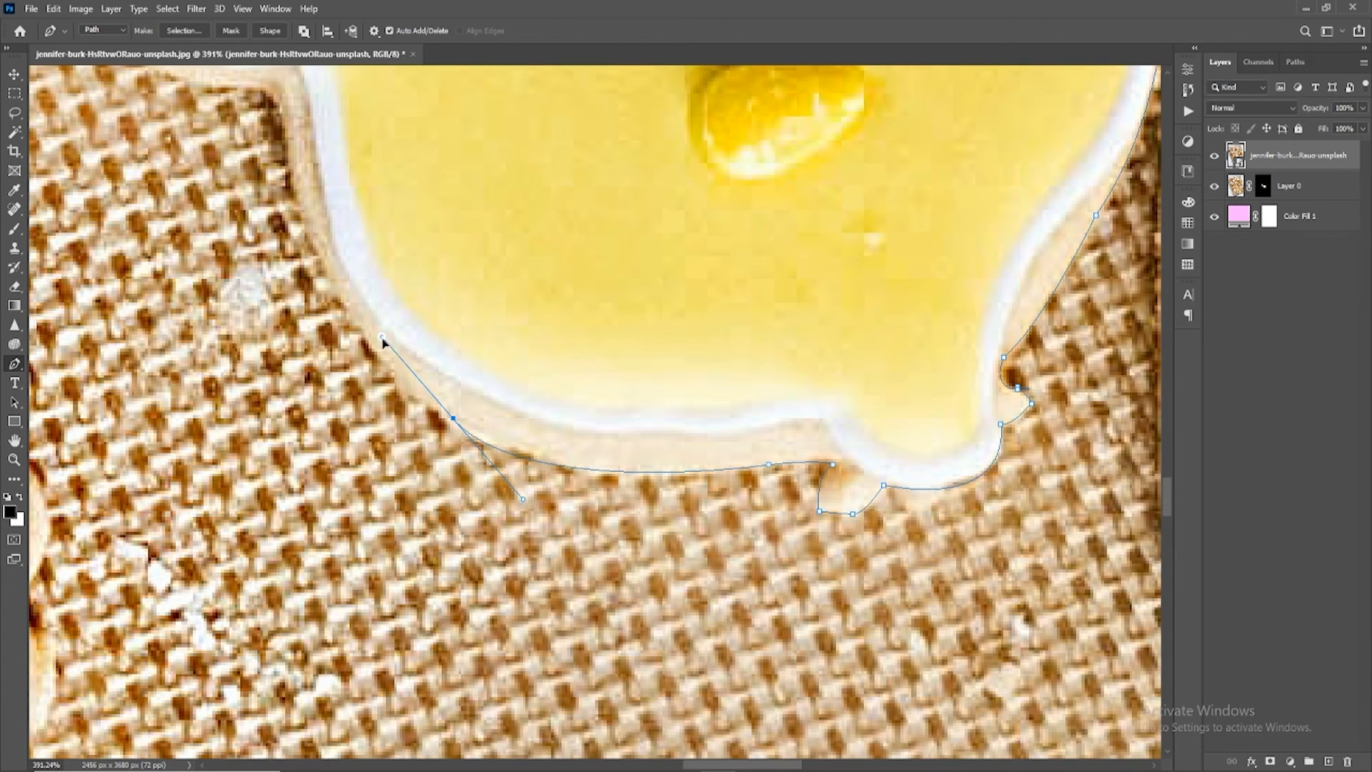
left_click(453, 420, "alt")
left_click_drag(455, 423, 639, 393)
left_click(656, 434, "alt")
Step: Continue the path up the front of the duck's chest toward the corner under the neck
scroll(638, 393, "down", 6)
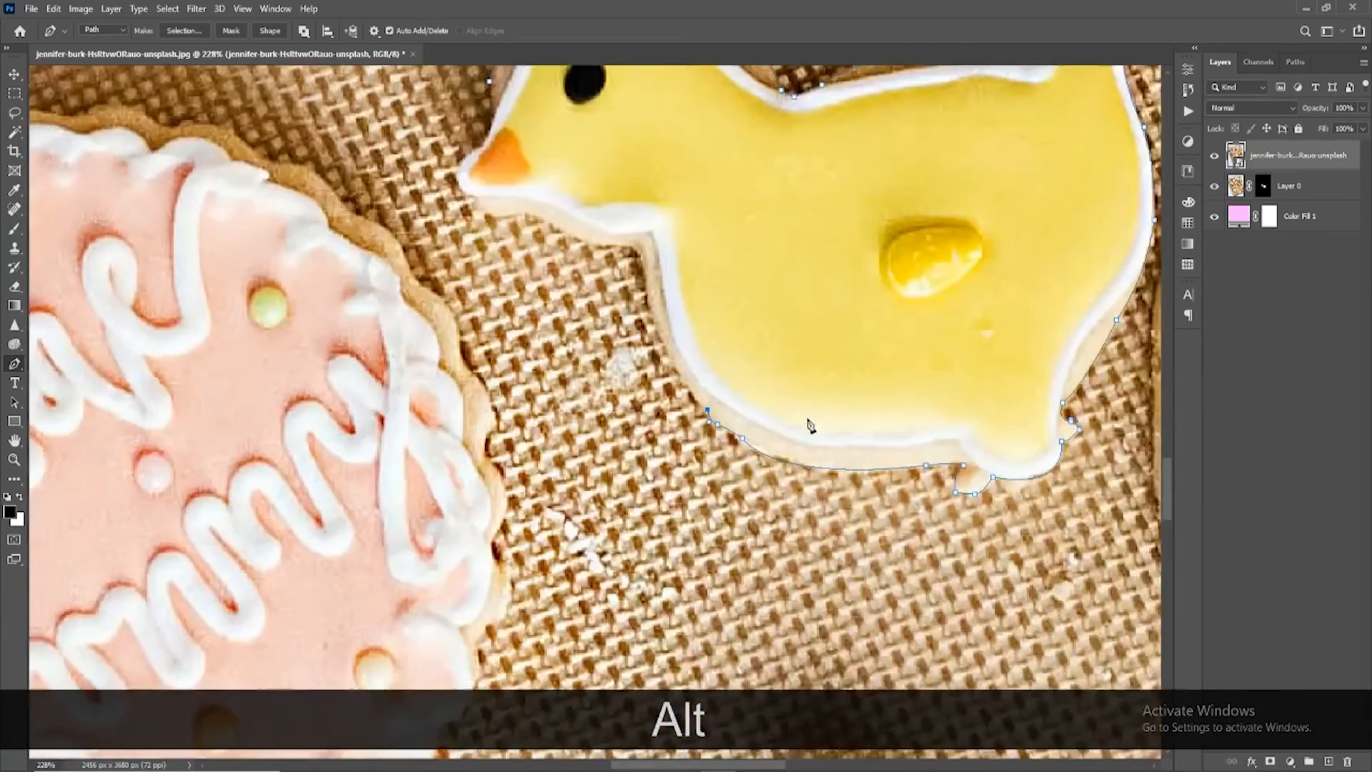
scroll(748, 416, "up", 5)
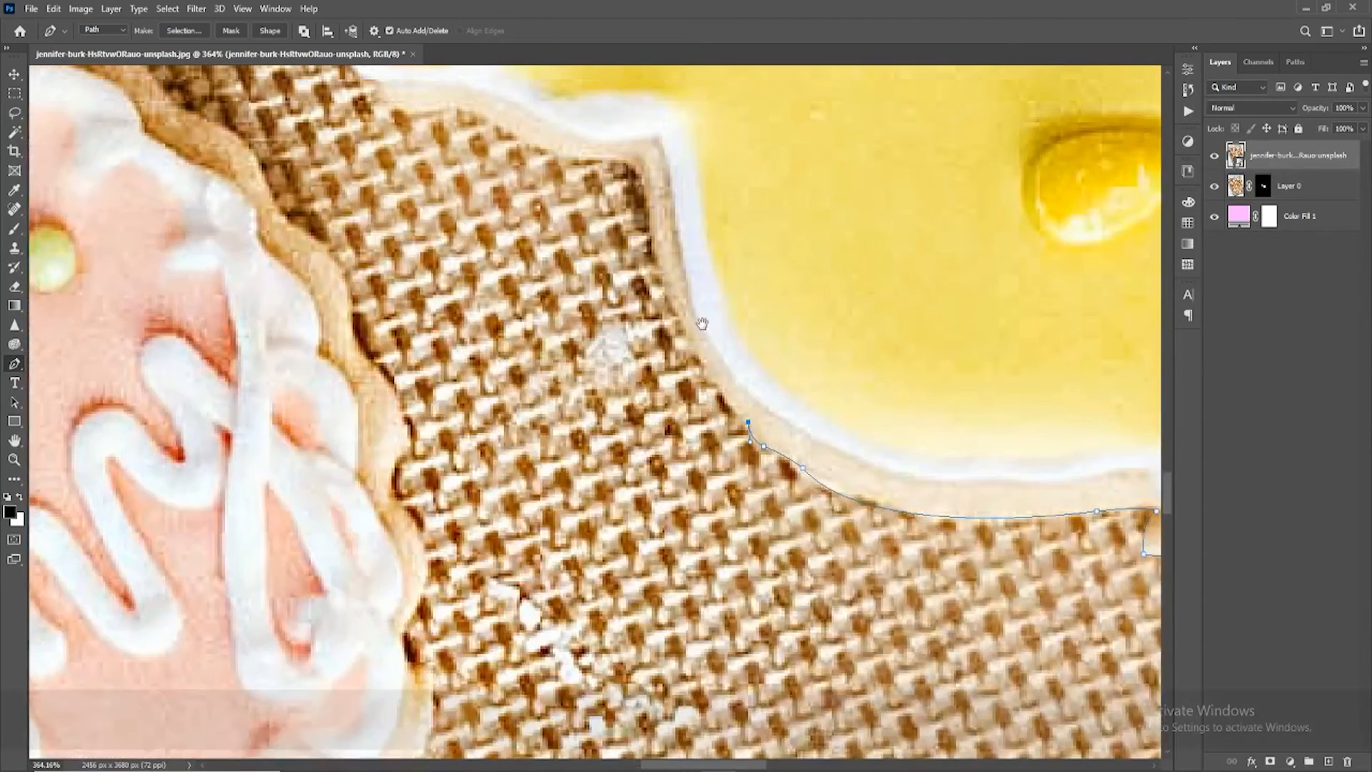
left_click_drag(698, 322, 738, 417)
left_click_drag(673, 366, 679, 277)
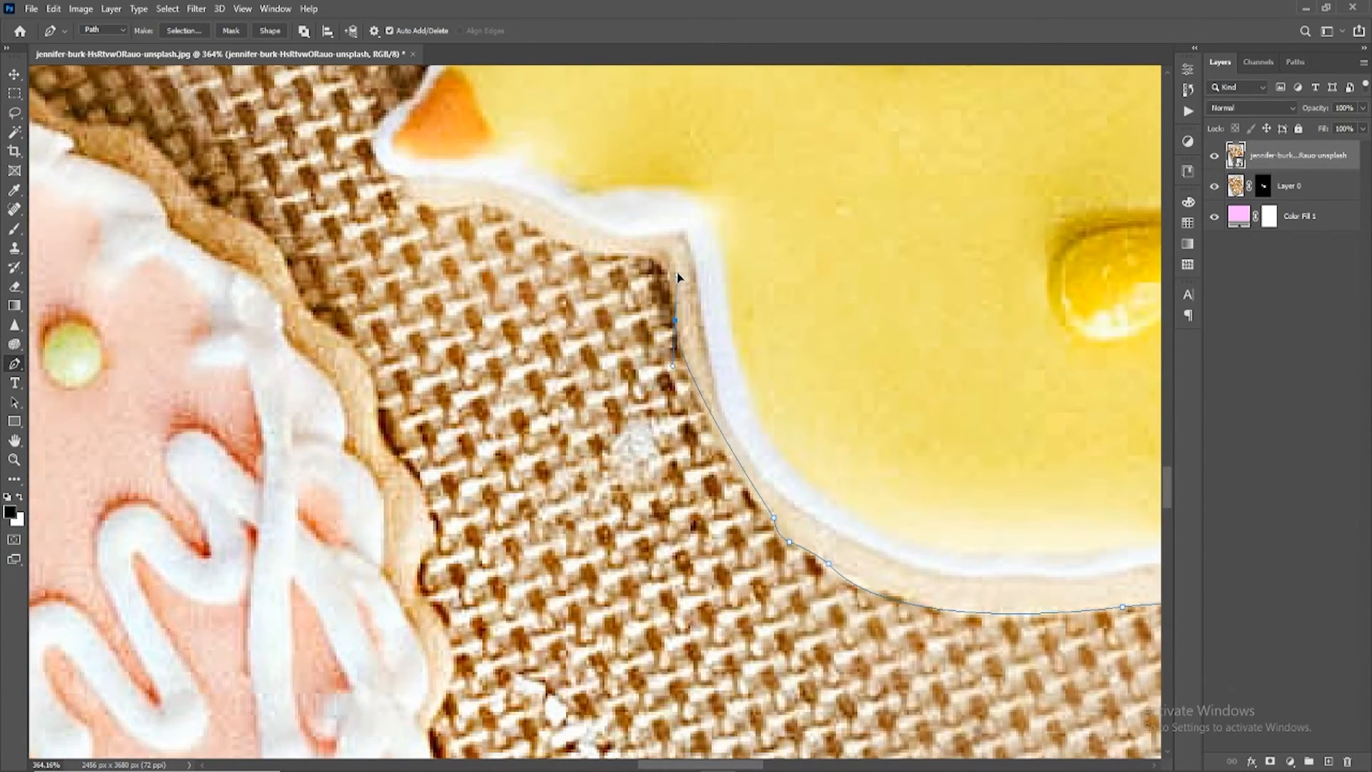
left_click_drag(673, 371, 694, 443)
left_click_drag(741, 321, 812, 431)
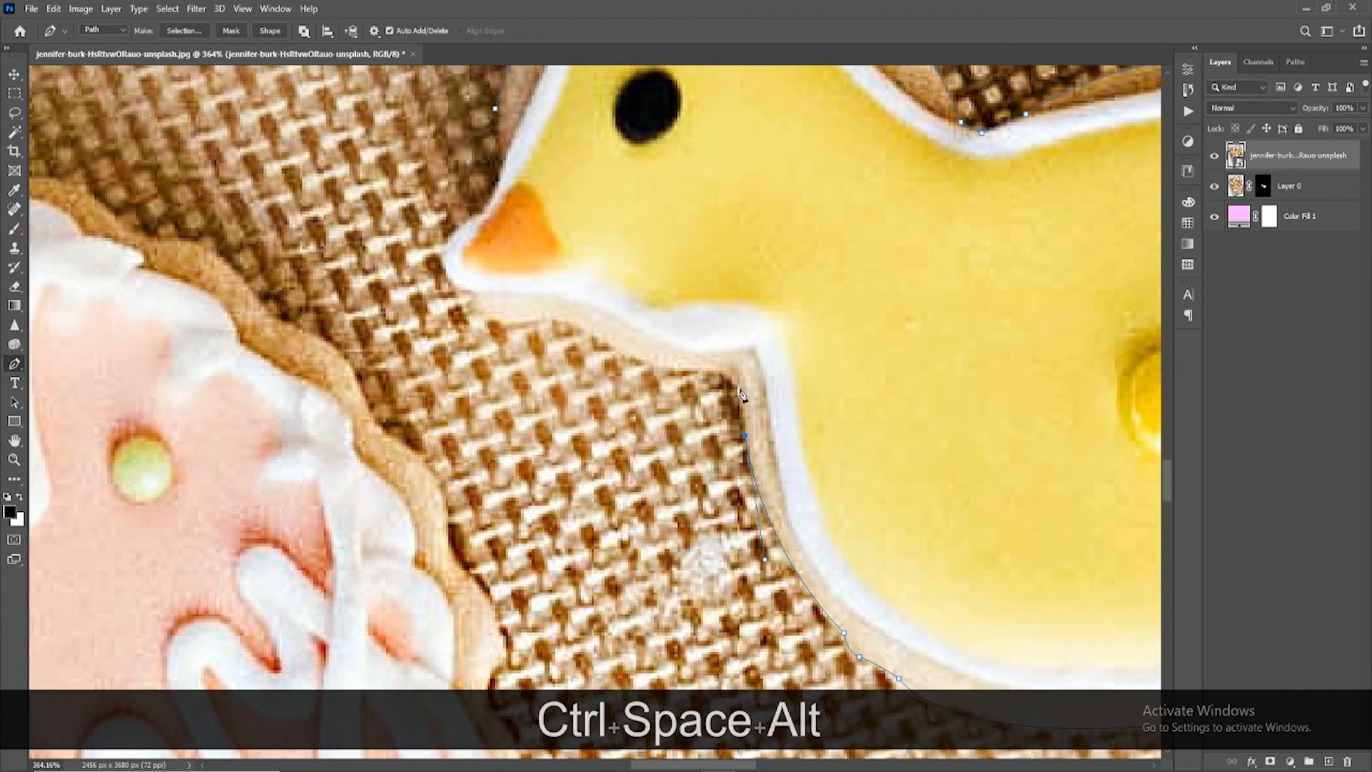
Step: Curve the path around the corner where chest meets neck and along the underside of the neck
left_click_drag(656, 355, 655, 382)
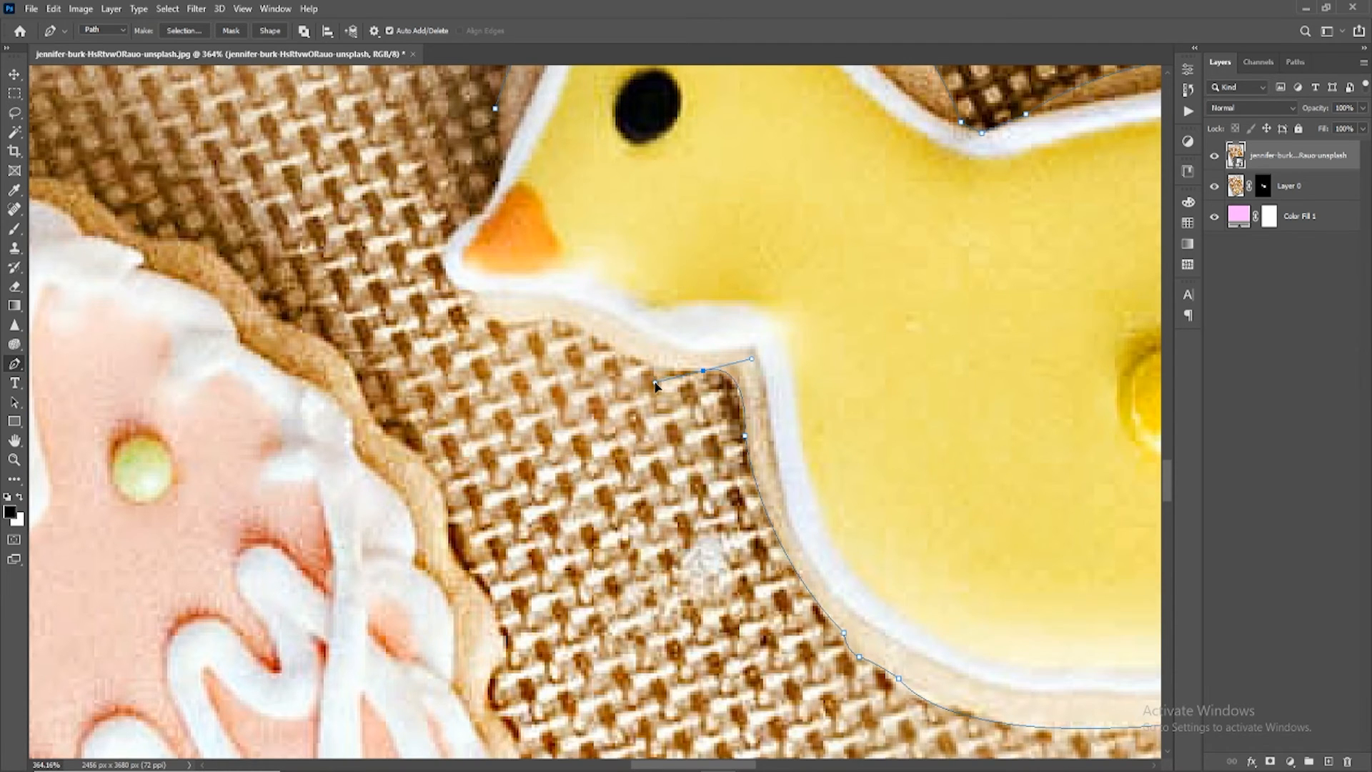
left_click(703, 370, "alt")
scroll(706, 373, "up", 2)
left_click_drag(725, 415, 752, 450)
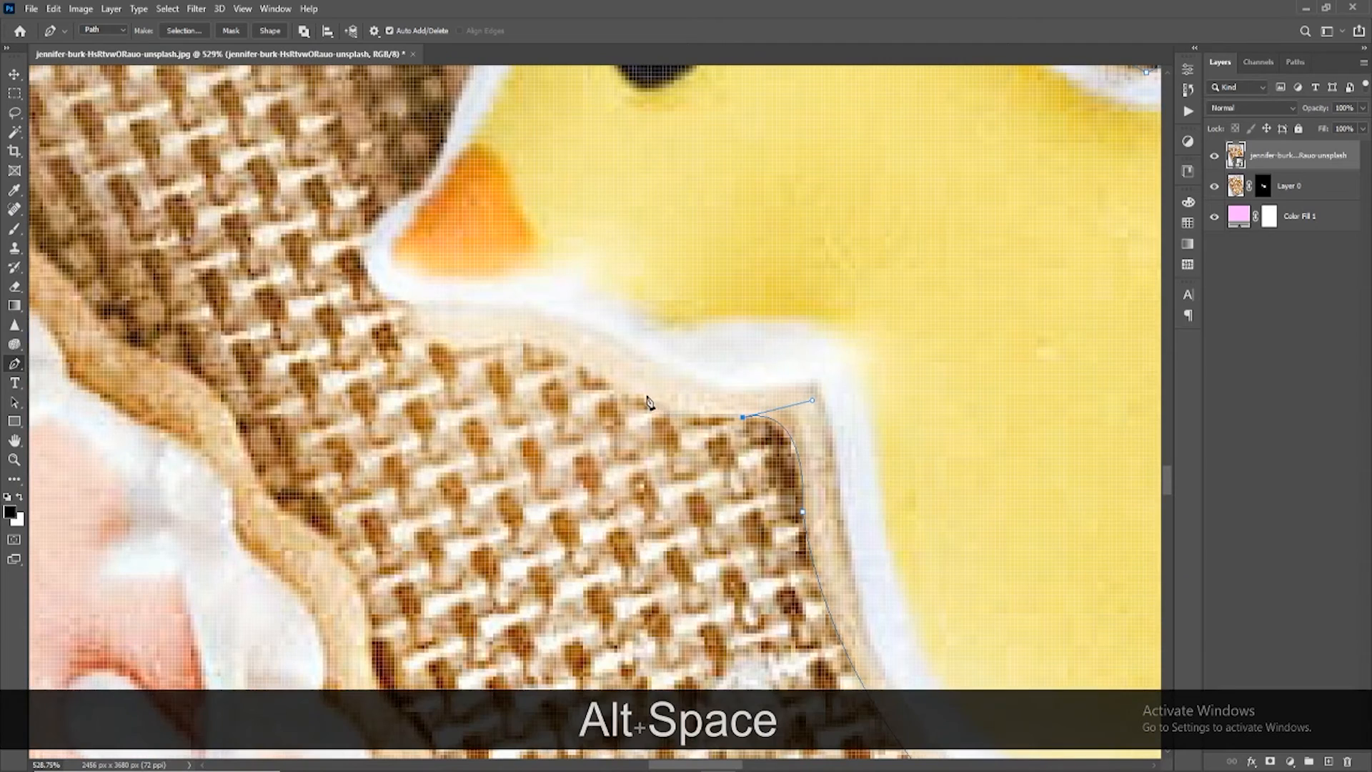
mouse_move(644, 393)
left_mouse_down()
mouse_move(620, 382)
mouse_move(630, 399)
left_mouse_up()
left_click_drag(638, 401, 710, 480)
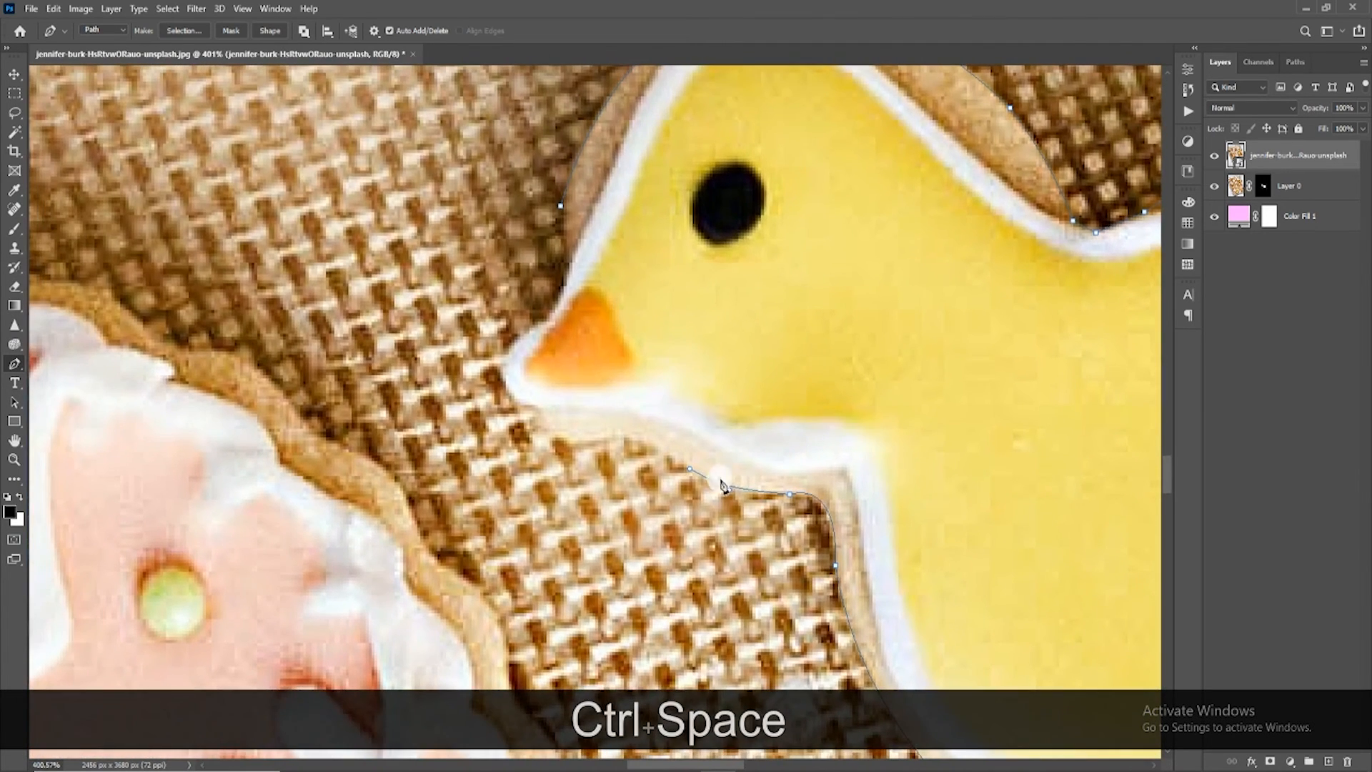
left_click(709, 480, "alt")
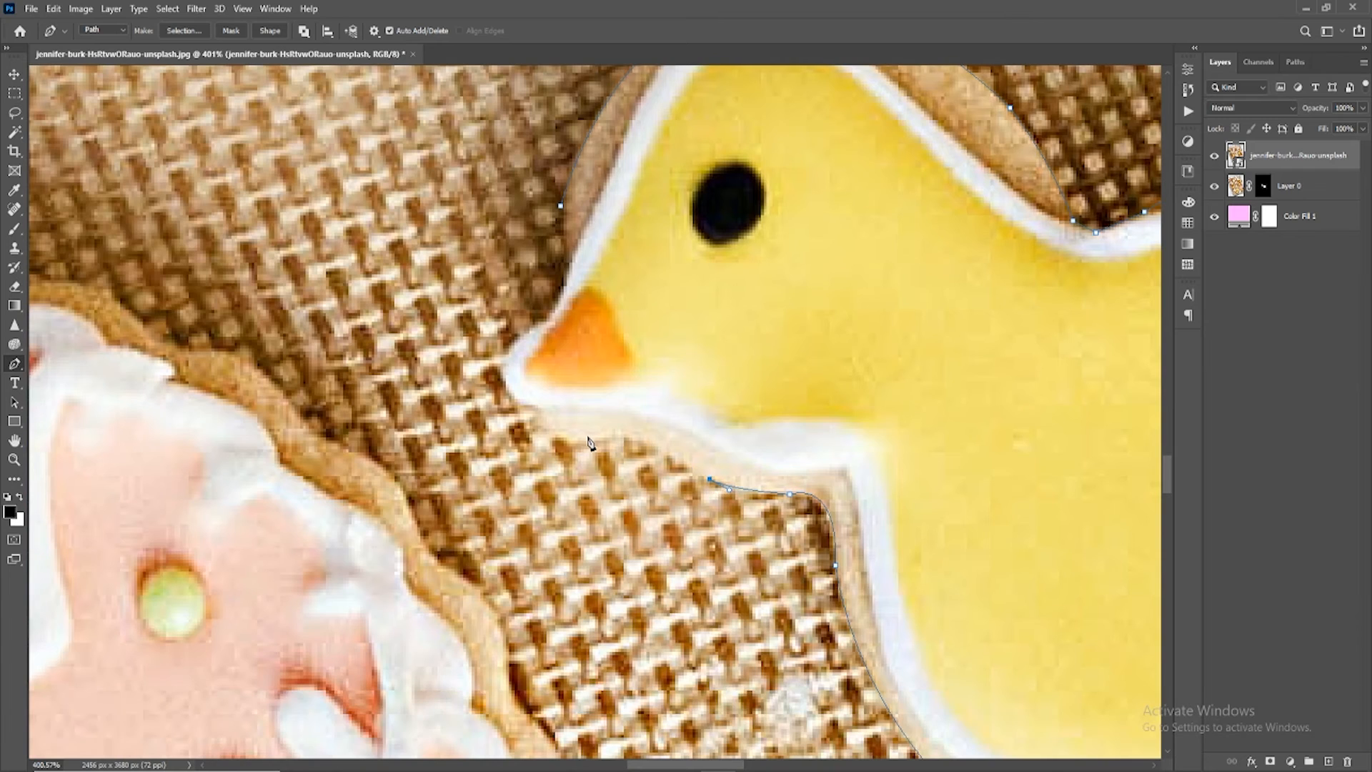
Step: Trace the path along the underside of the neck and around the tip of the duck's beak
left_click_drag(582, 434, 516, 444)
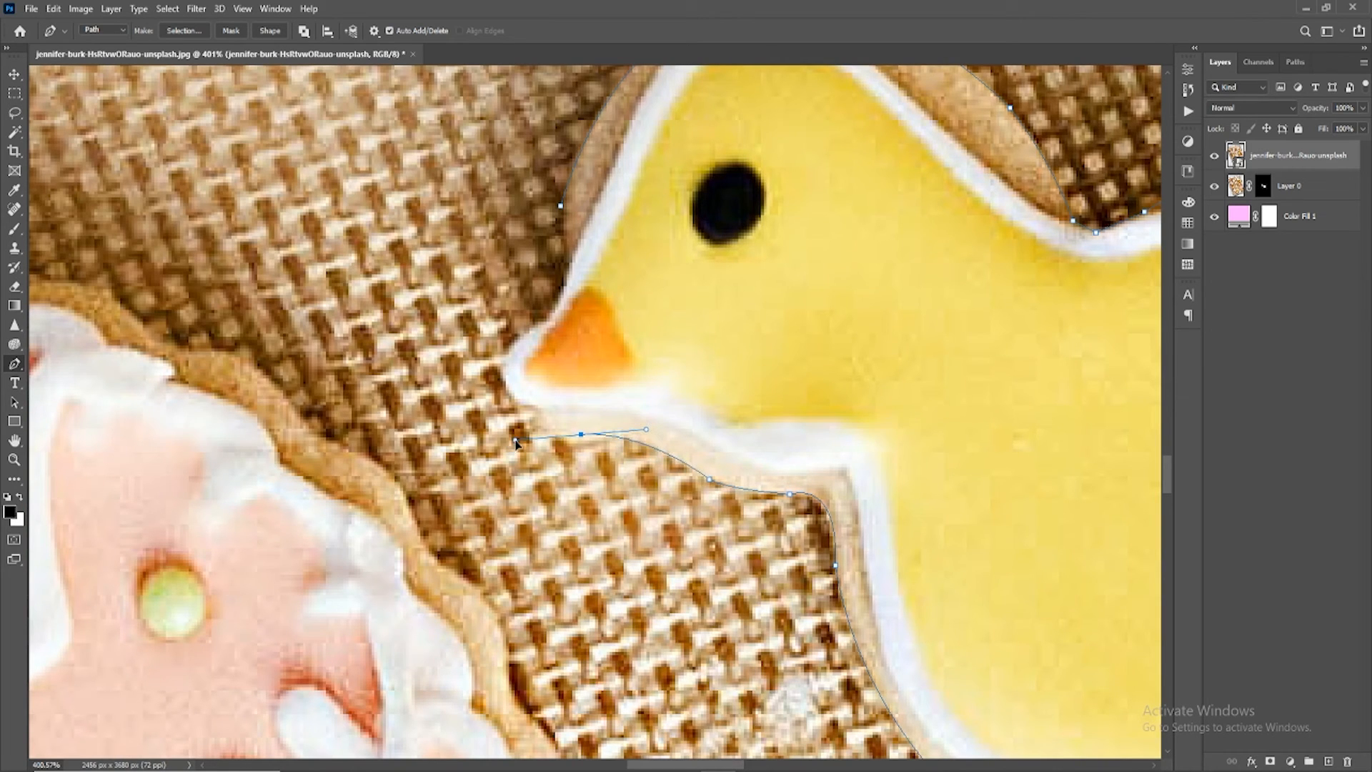
left_click(581, 433, "alt")
left_click_drag(538, 325, 621, 264)
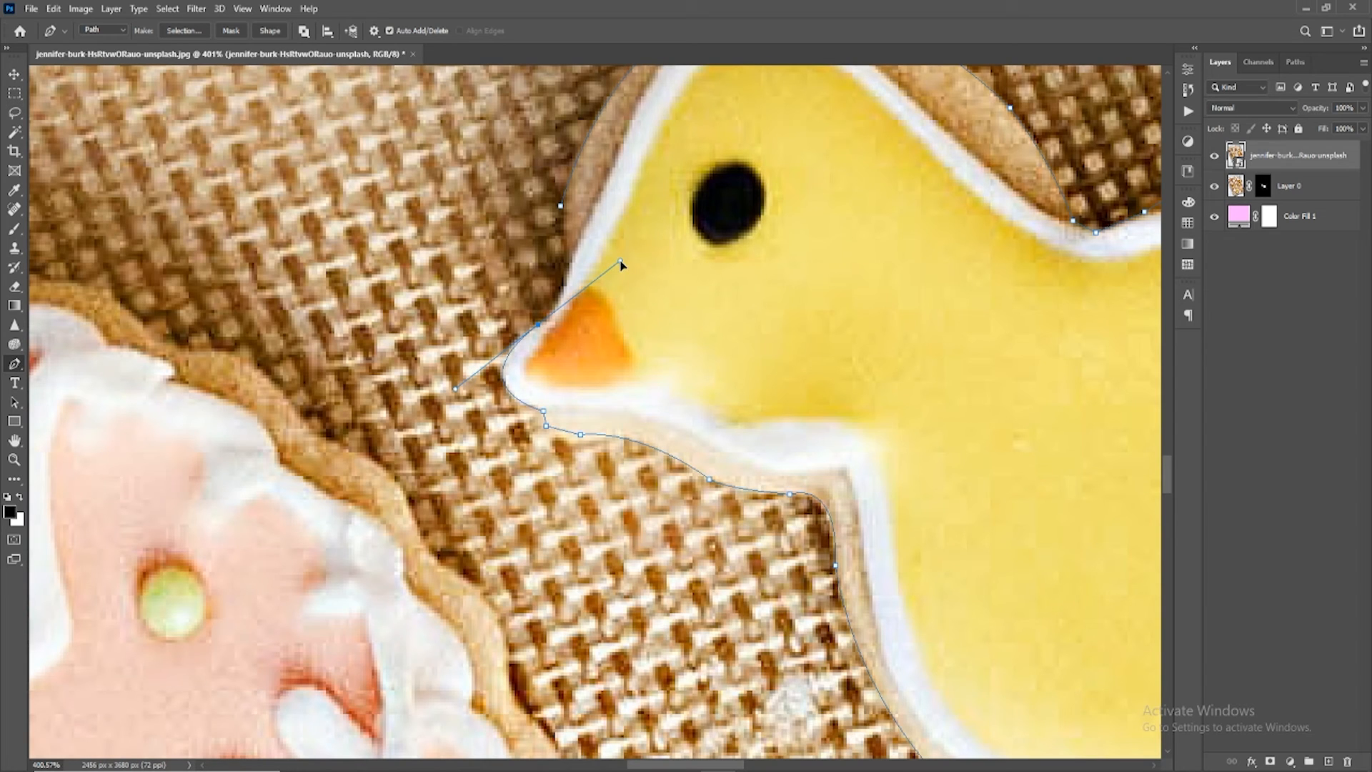
left_click(541, 328, "alt")
key("ctrl+z")
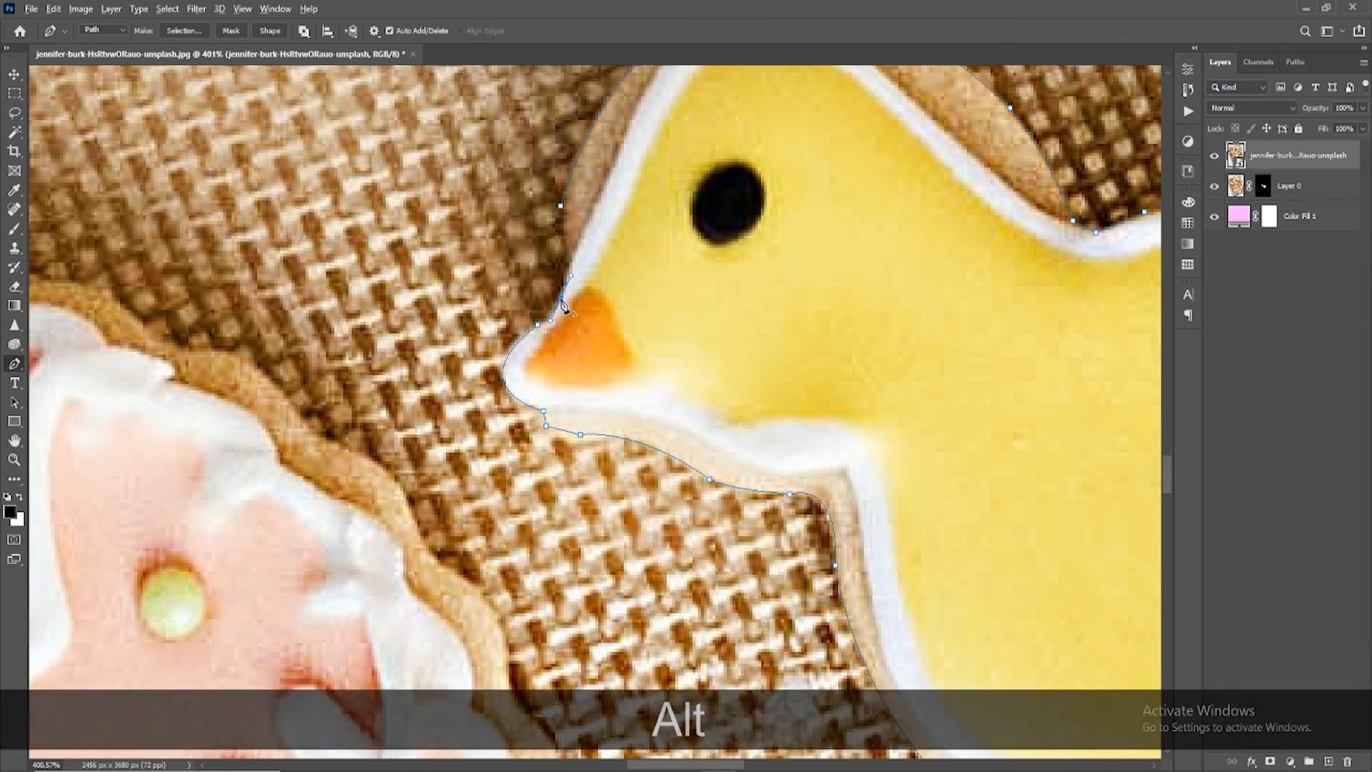
Step: Continue the path from the top of the beak up the face and close it at the starting anchor
left_click(562, 298, "alt")
left_click(572, 260)
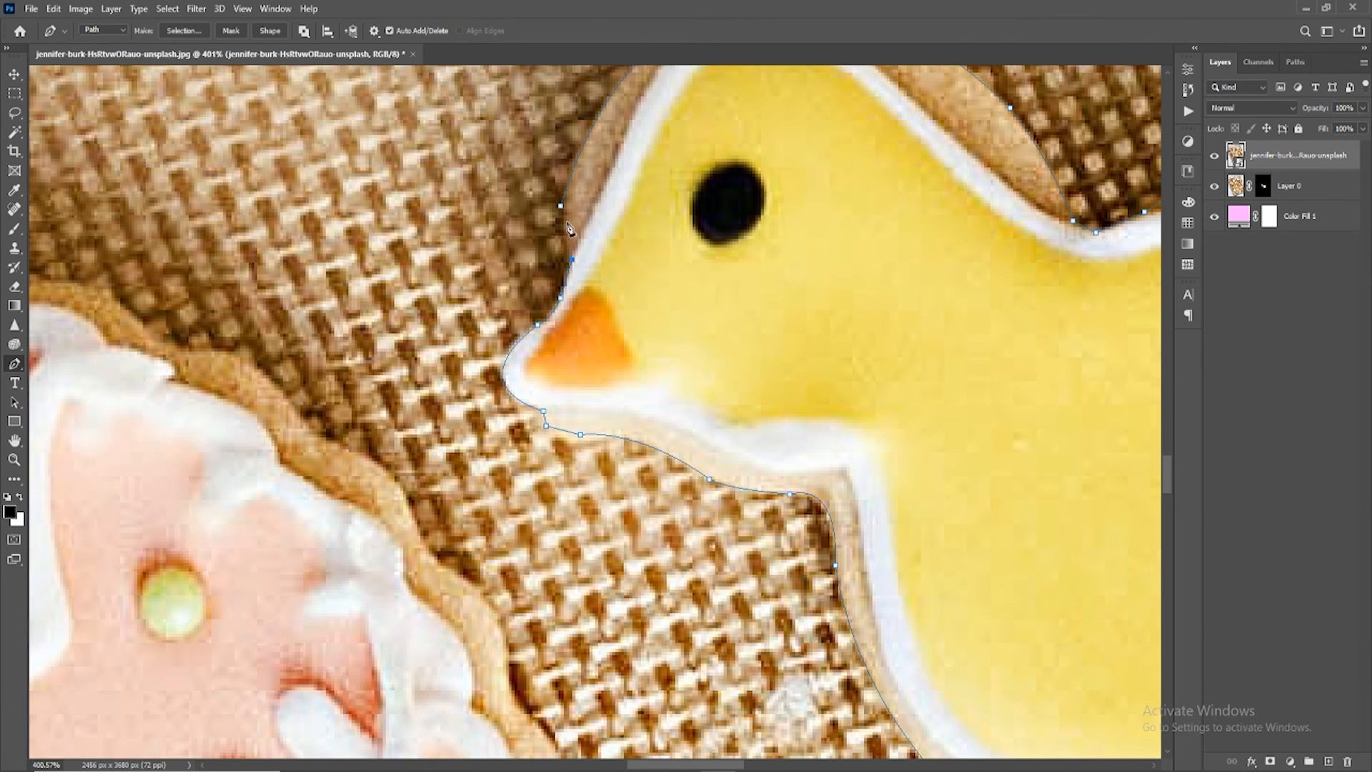
left_click_drag(561, 206, 564, 201)
Step: Load the duck work path as a selection and mask the top photo layer so only the duck cookie shows
scroll(727, 314, "down", 10)
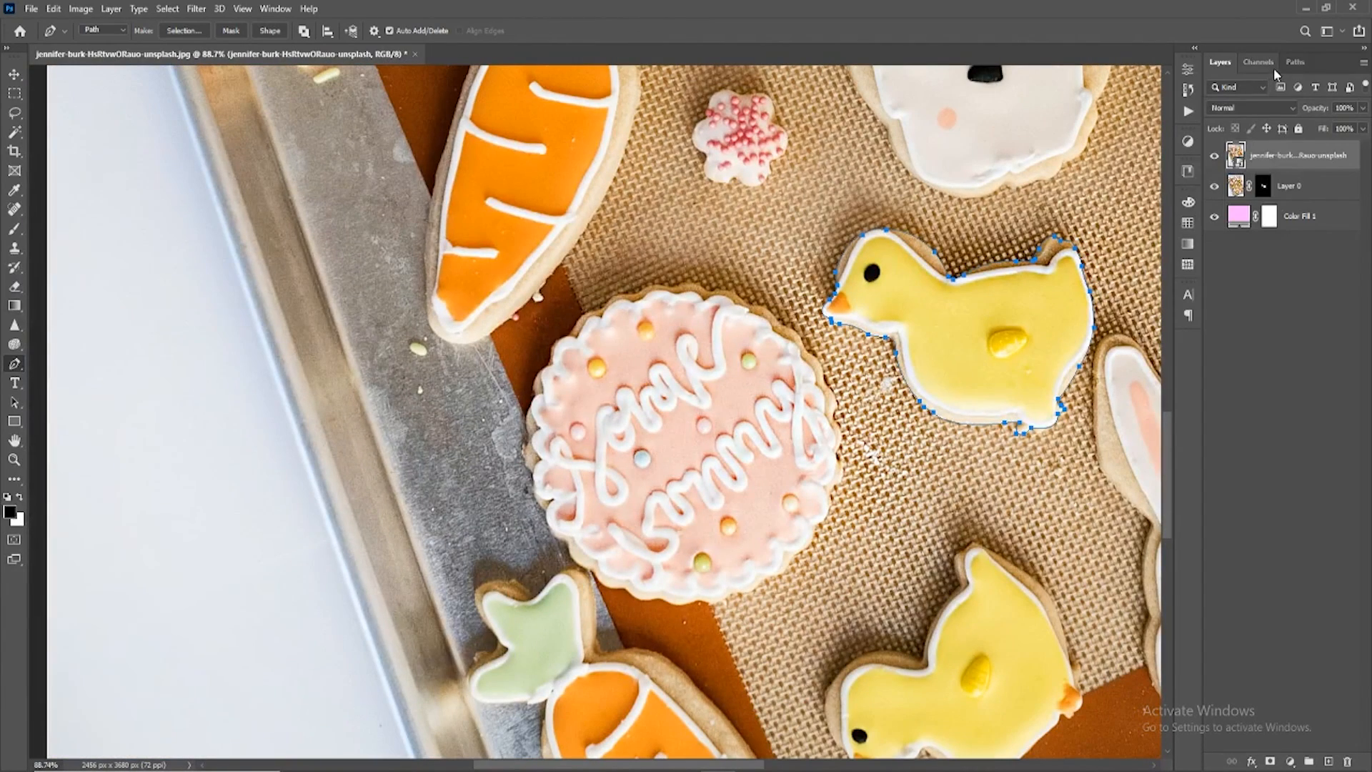
left_click(1291, 63)
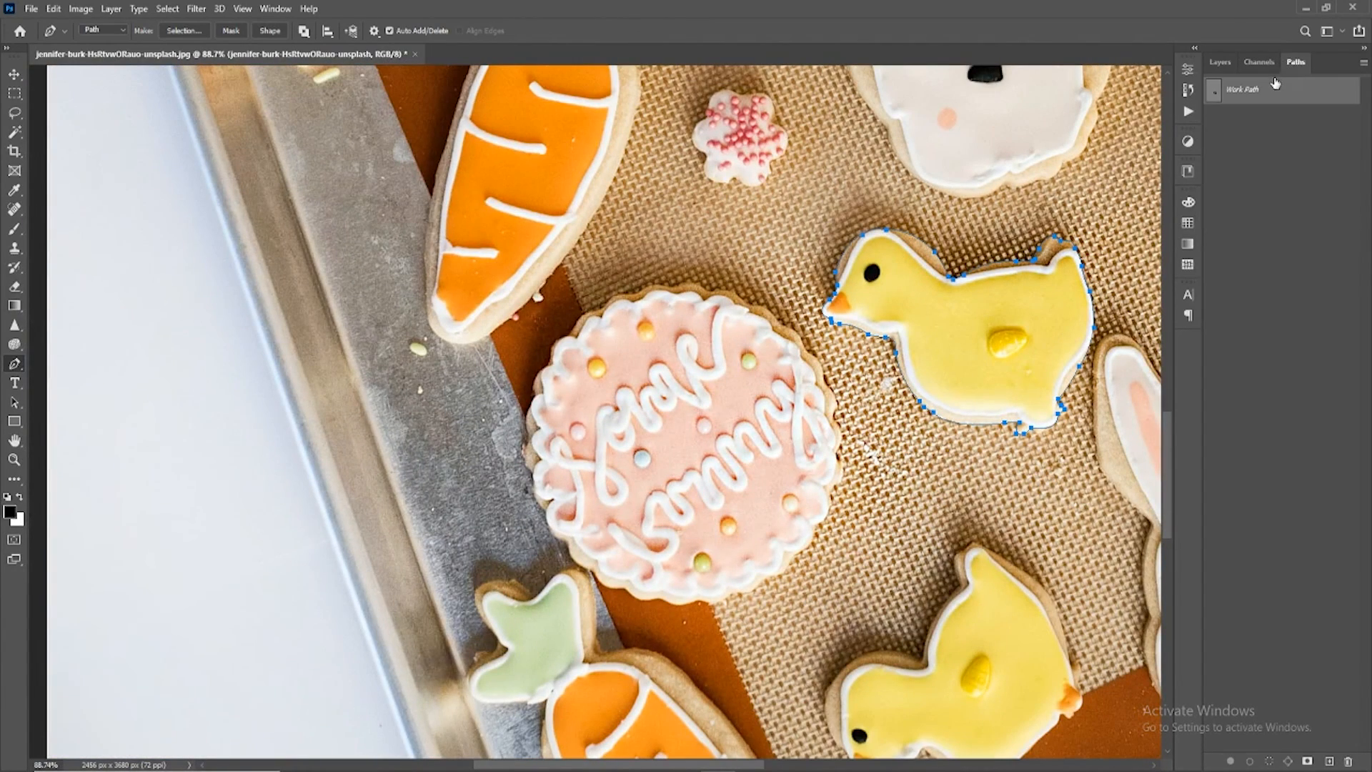
left_click(1278, 762)
scroll(923, 278, "down", 3)
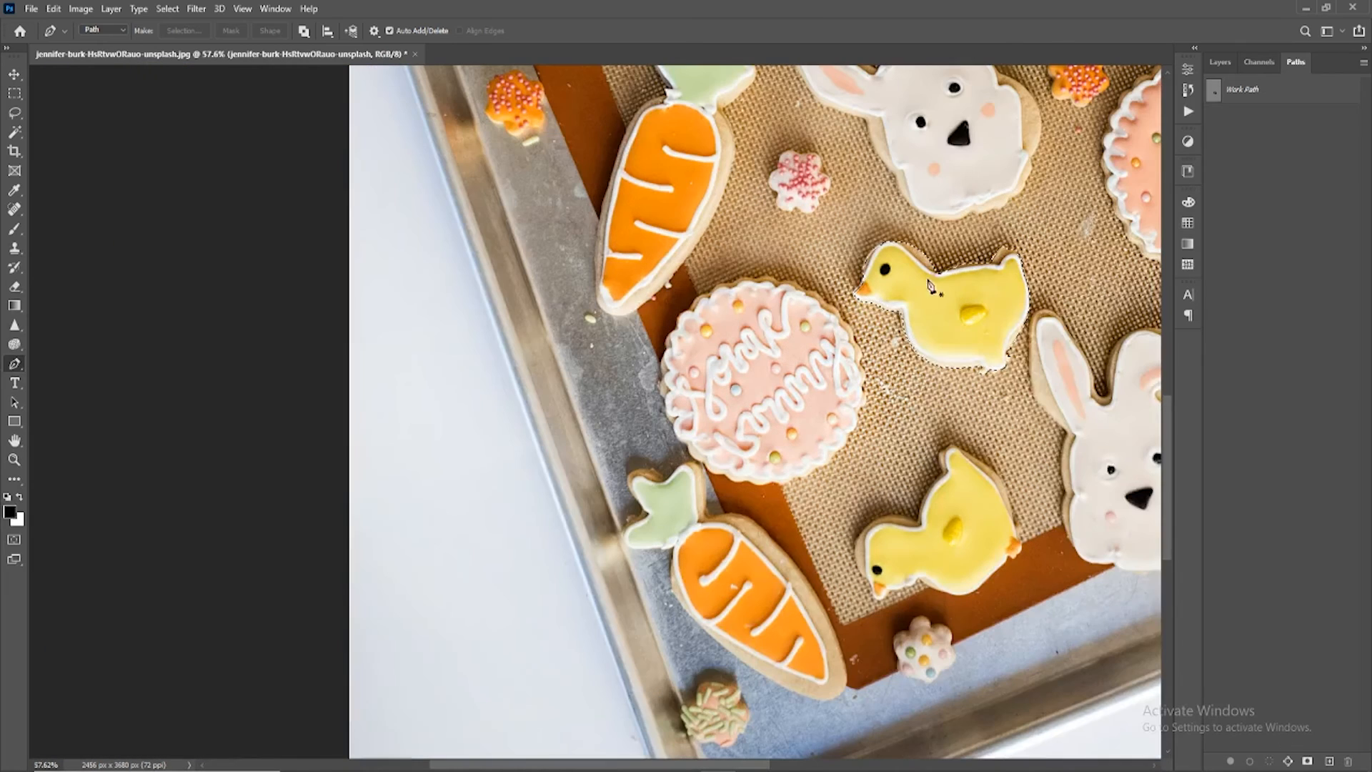
left_click(1216, 62)
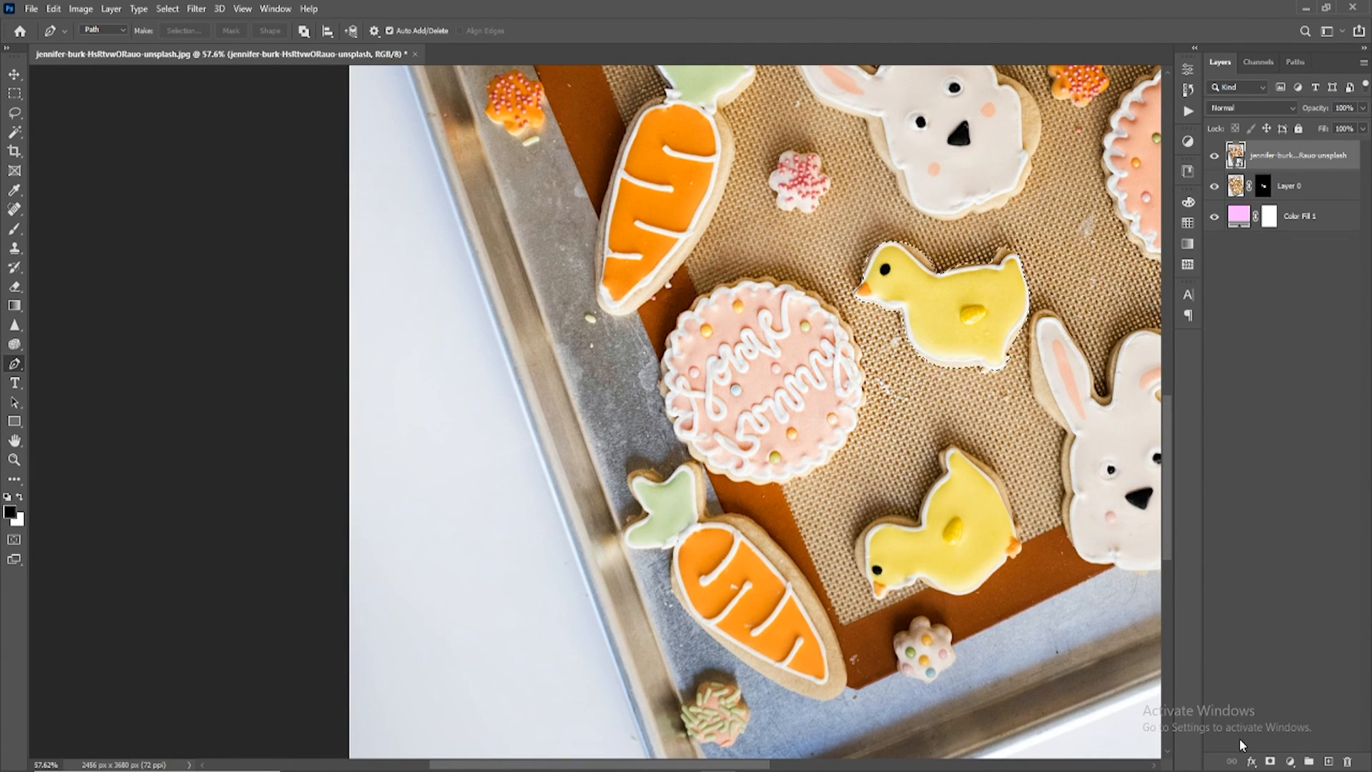
key("ctrl+i")
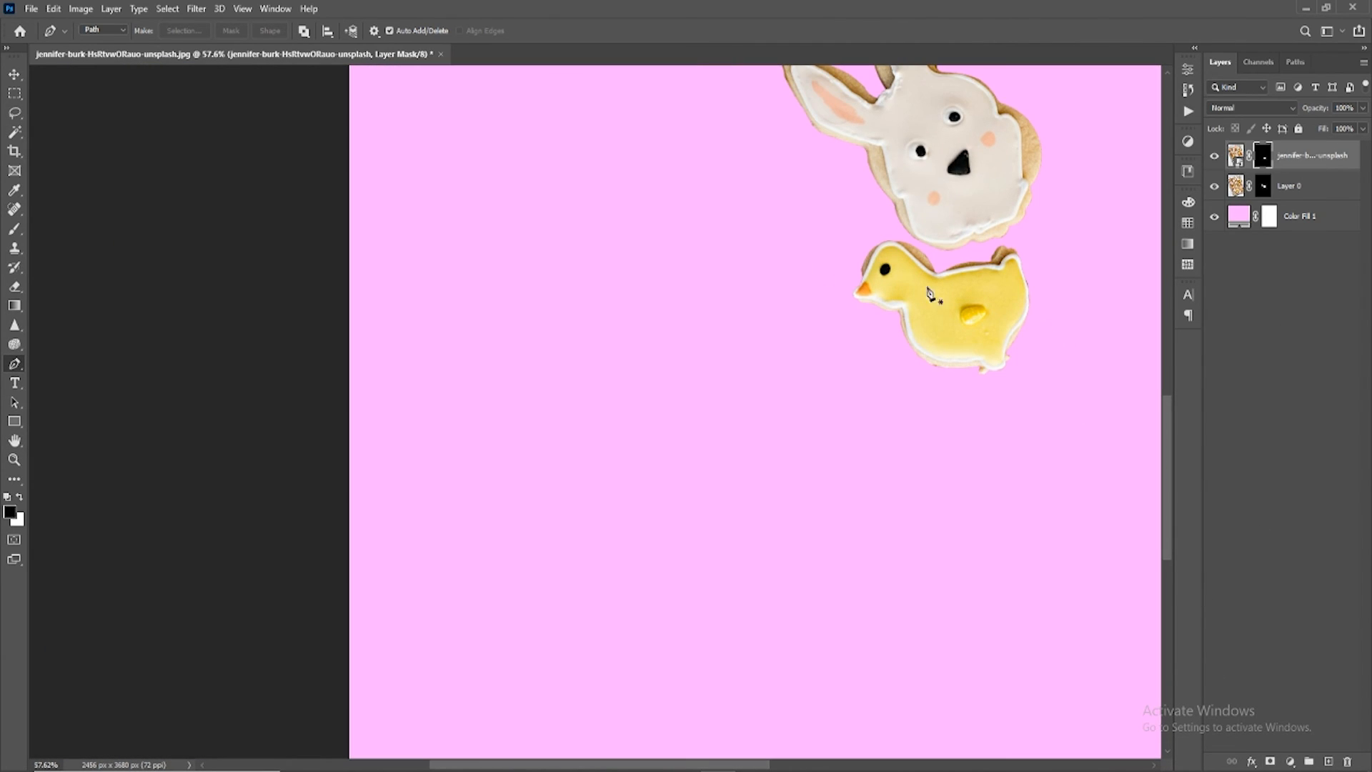
Step: Move the duck cutout straight down, away from the bunny
left_click(20, 78)
left_click_drag(976, 309, 970, 481)
scroll(915, 498, "down", 3)
scroll(995, 480, "up", 1)
scroll(975, 465, "down", 2)
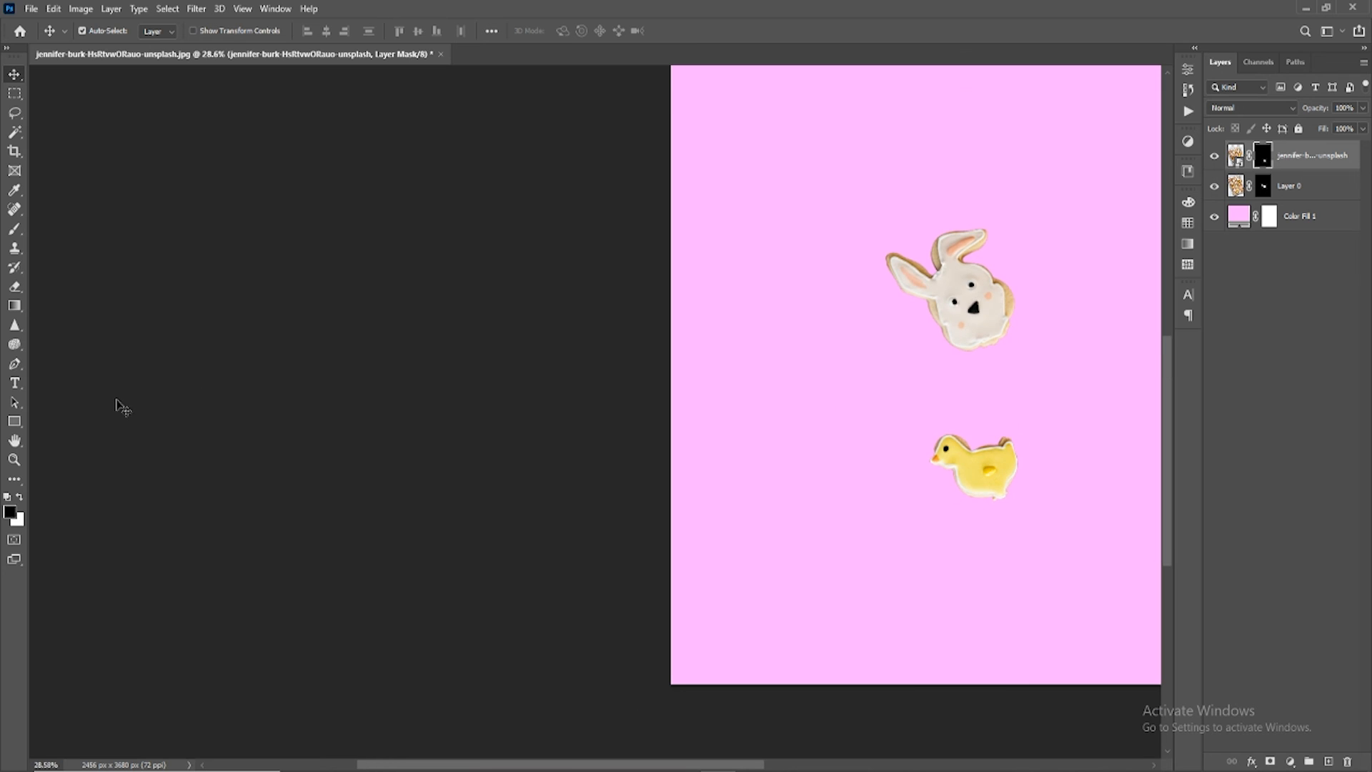
Step: Draw a rectangle shape about 2707 by 1378 px across the lower part of the canvas, spanning its full width
left_click(14, 421)
left_click(78, 421)
left_click_drag(635, 401, 1098, 693)
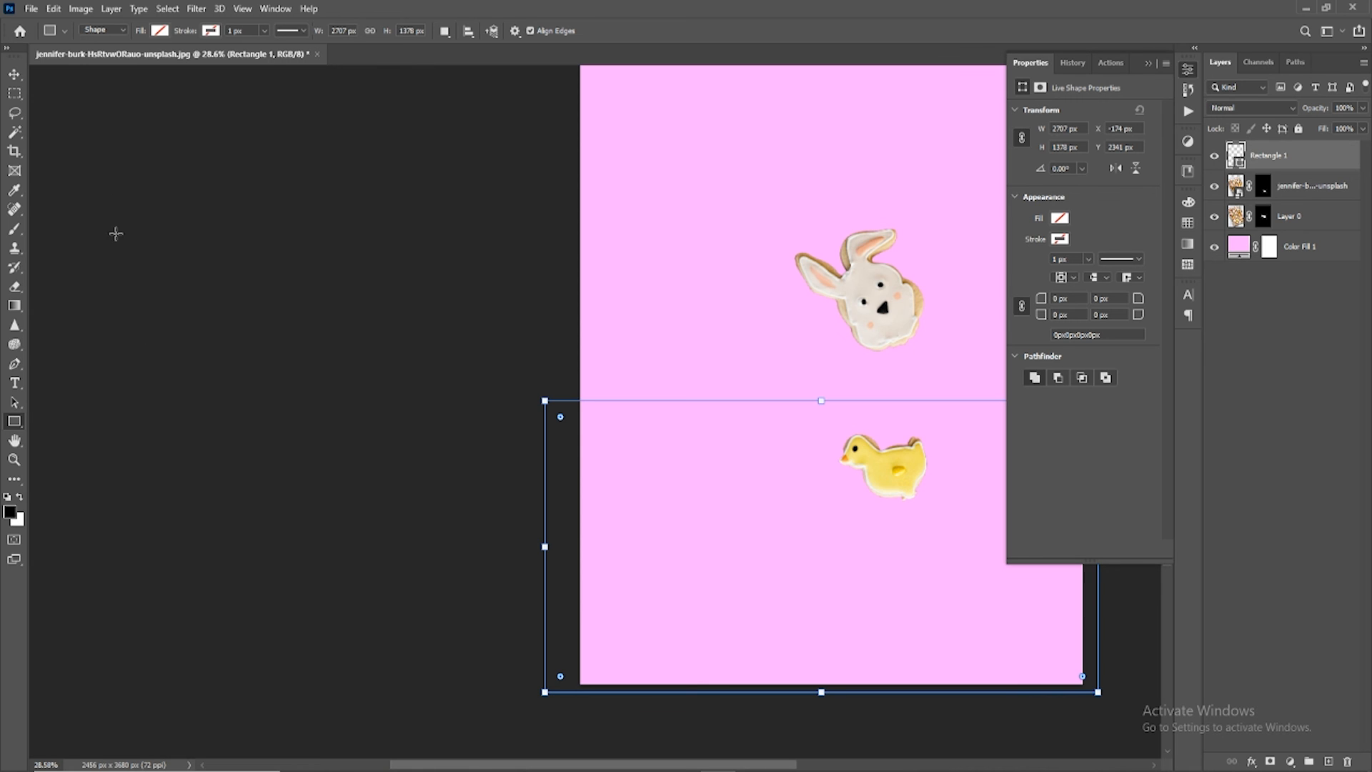
Step: Fill the rectangle with a pale yellow matching the duck's hue and place its layer between Layer 0 and Color Fill 1
left_click(159, 31)
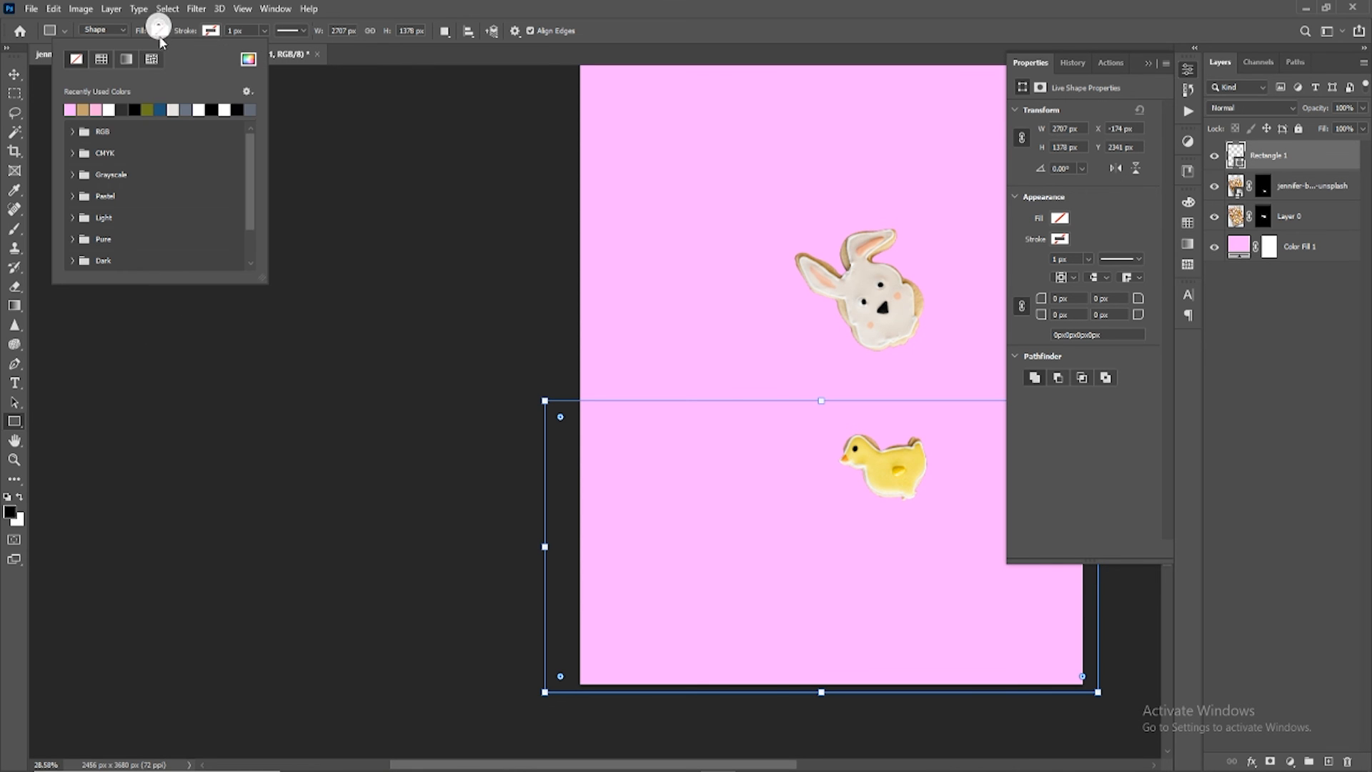
left_click(254, 60)
left_click(894, 456)
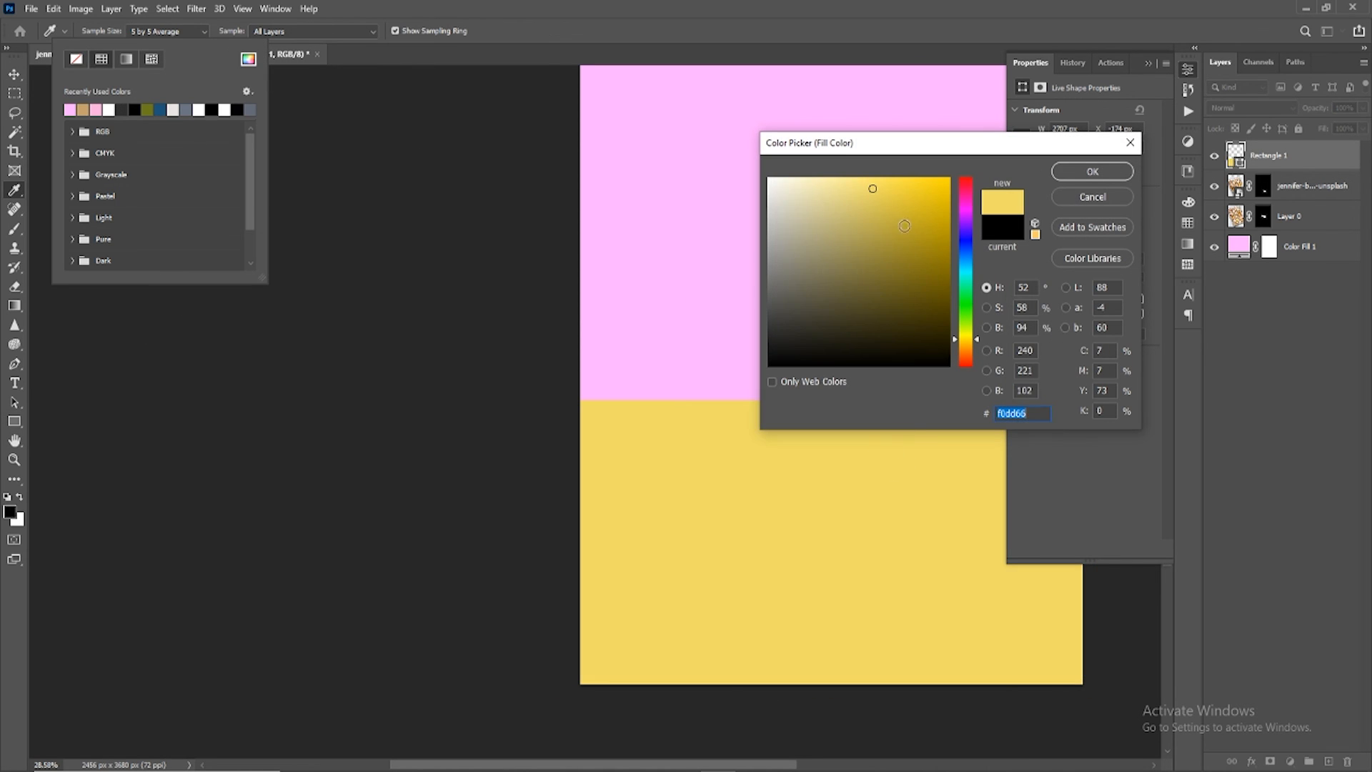
left_click(823, 211)
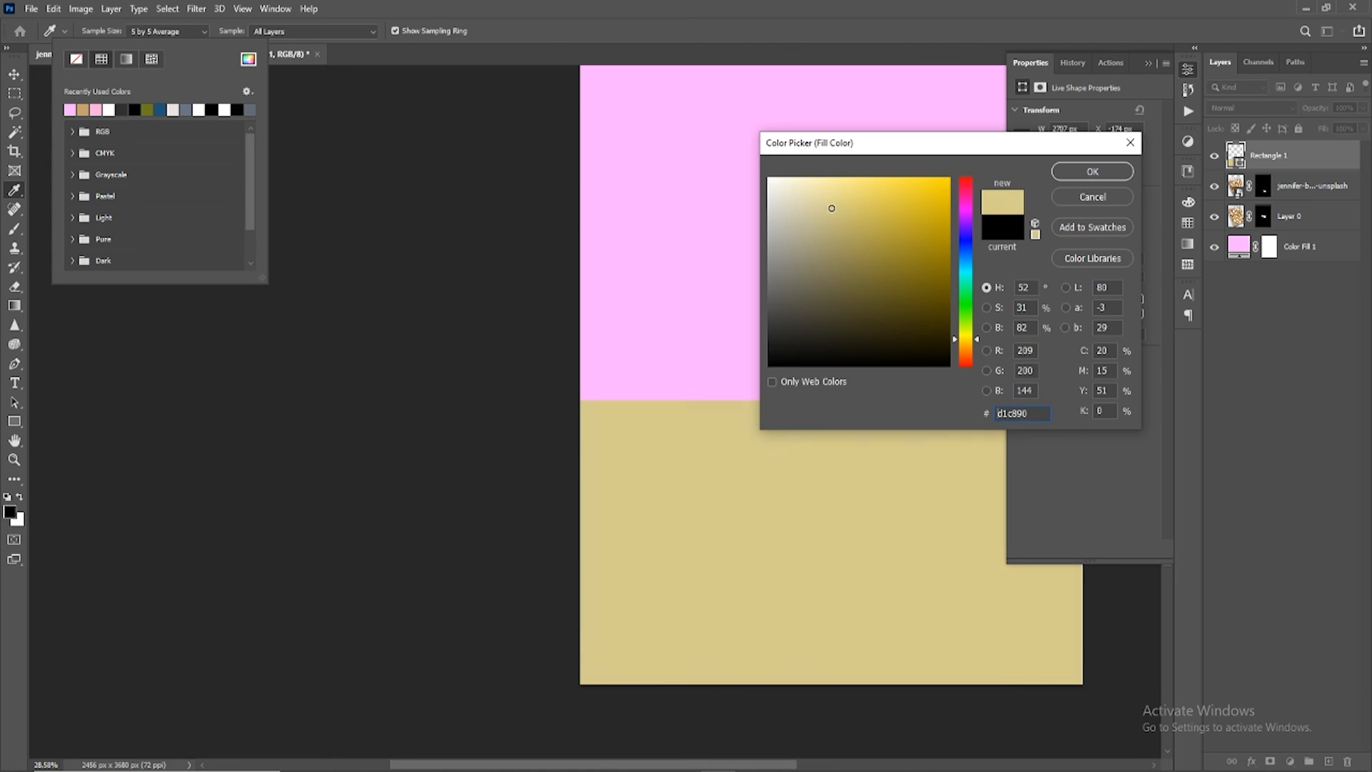
left_click(827, 187)
left_click(1091, 172)
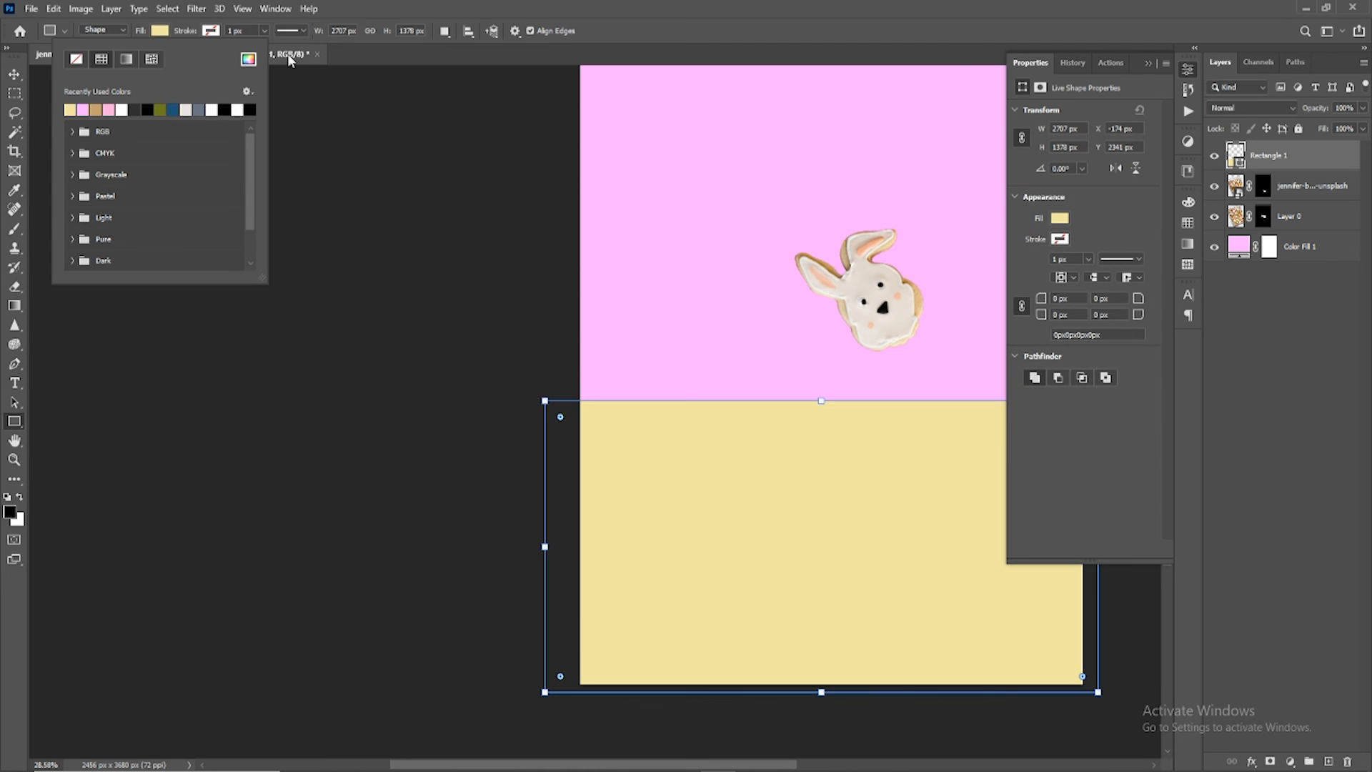
left_click(21, 72)
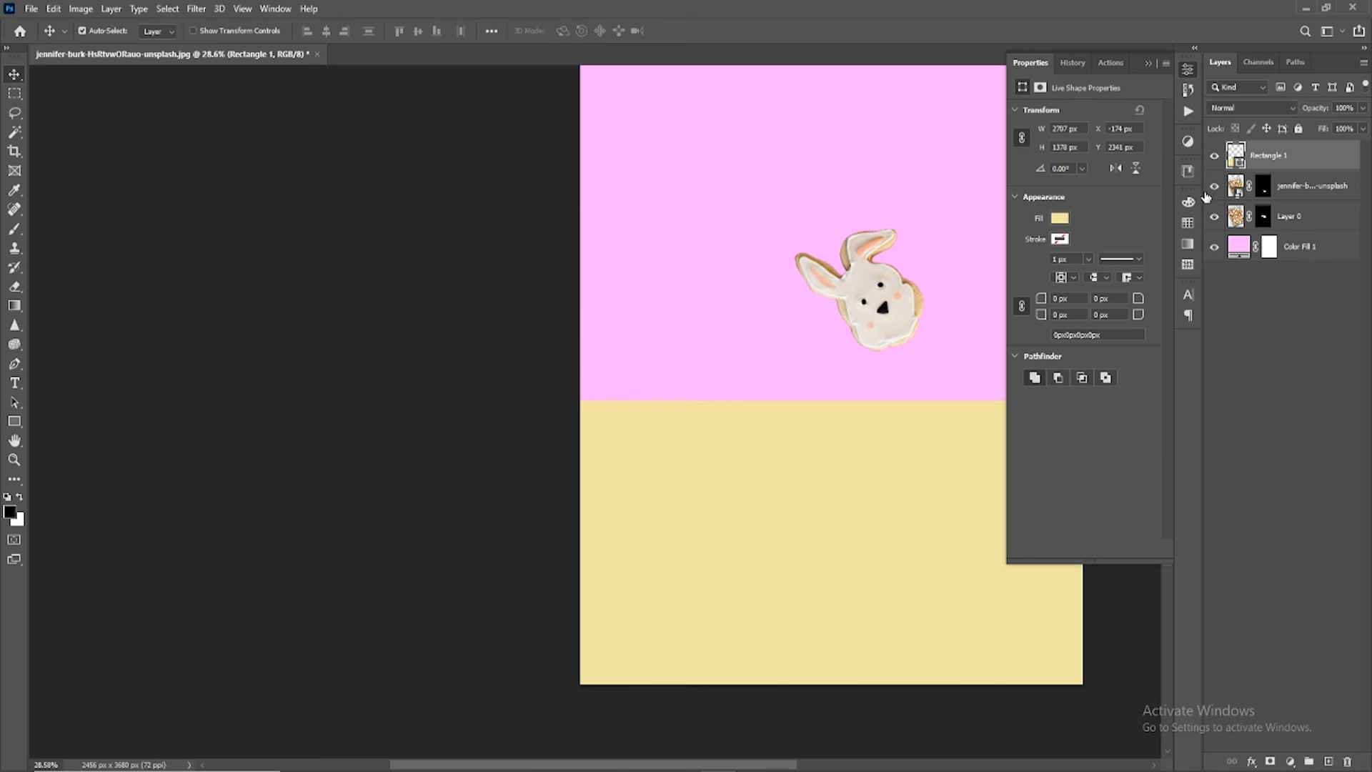
left_click_drag(1297, 163, 1301, 229)
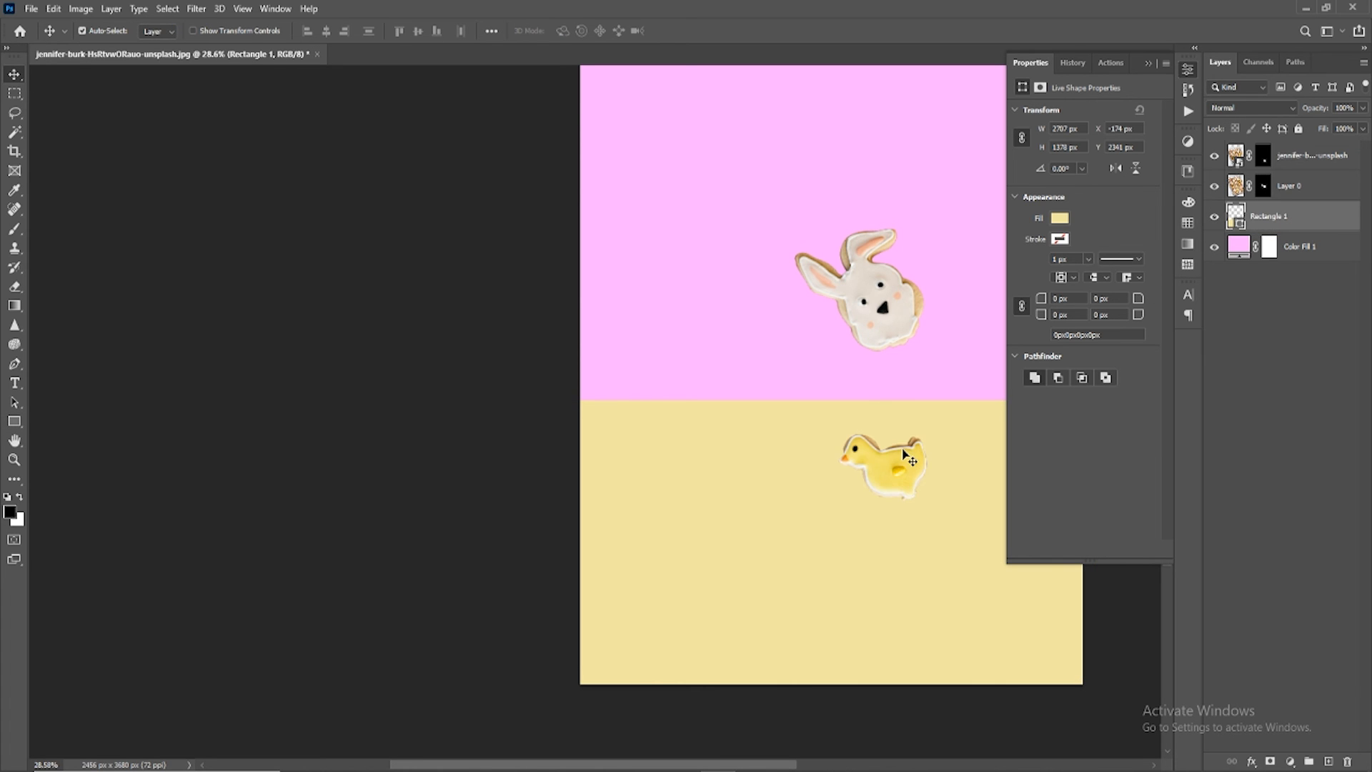
Step: Move the duck about 331 px down within the yellow area and move the bunny higher within the pink area
scroll(908, 457, "up", 3)
left_click_drag(908, 457, 911, 585)
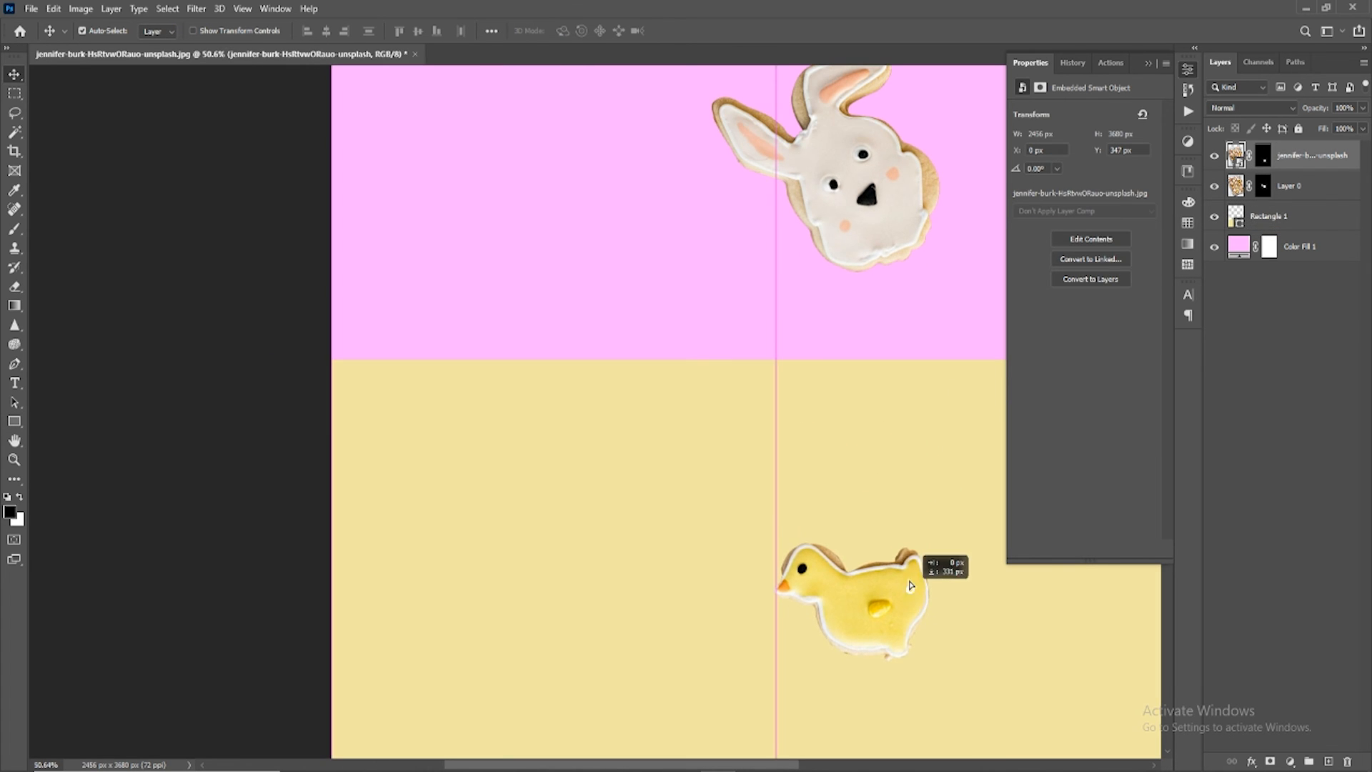
scroll(929, 500, "down", 3)
scroll(640, 422, "up", 2)
left_click_drag(642, 421, 613, 315)
scroll(638, 339, "down", 4)
Step: Shift the yellow rectangle slightly down and deselect all layers
left_click(674, 516)
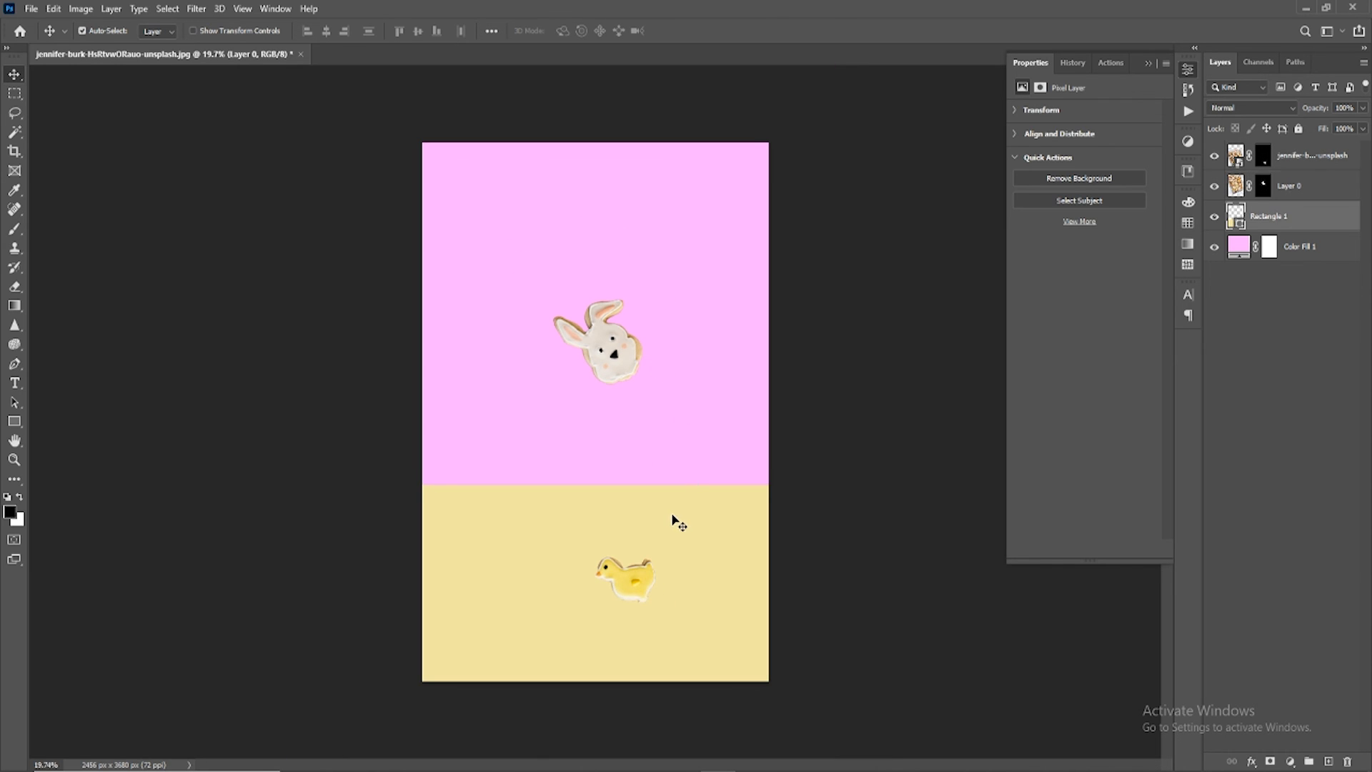
mouse_move(674, 516)
left_mouse_down()
mouse_move(674, 496)
mouse_move(674, 519)
left_mouse_up()
left_click(865, 388)
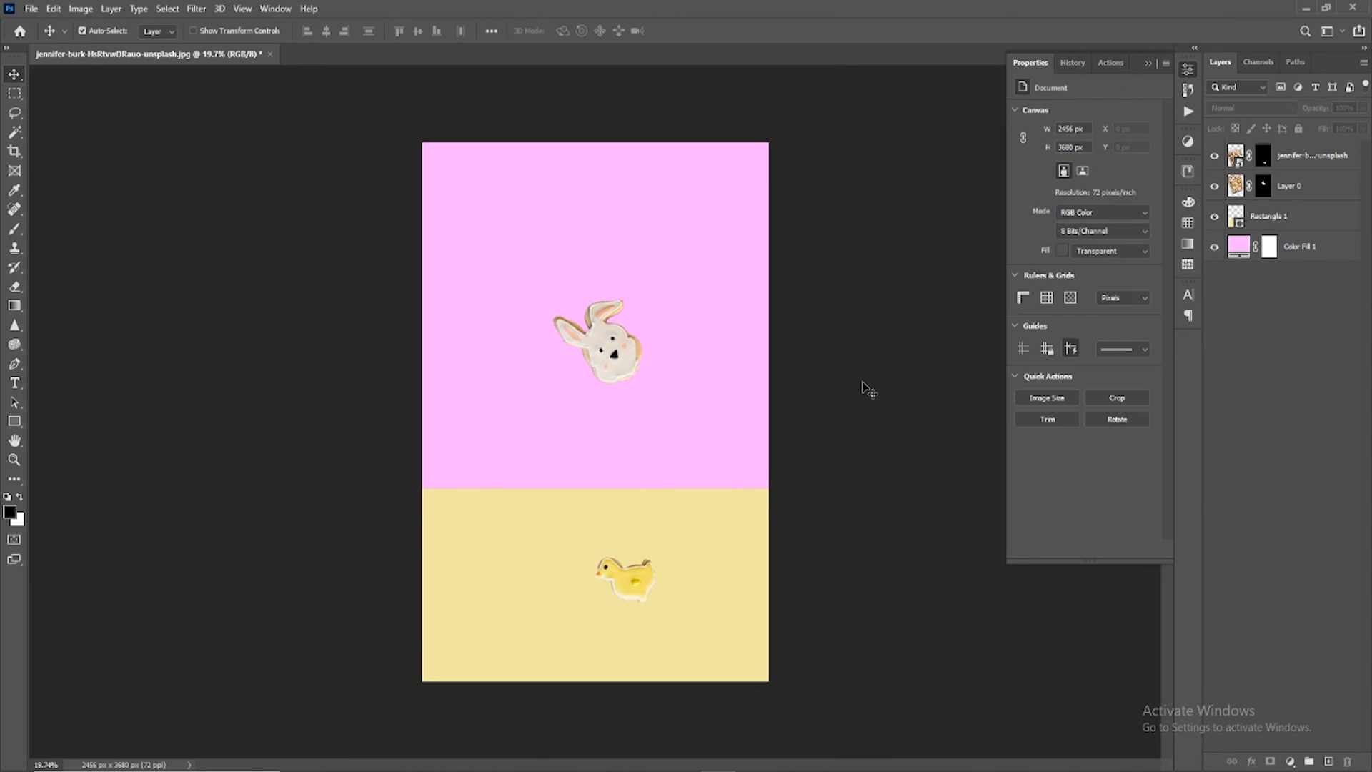
scroll(683, 568, "up", 2)
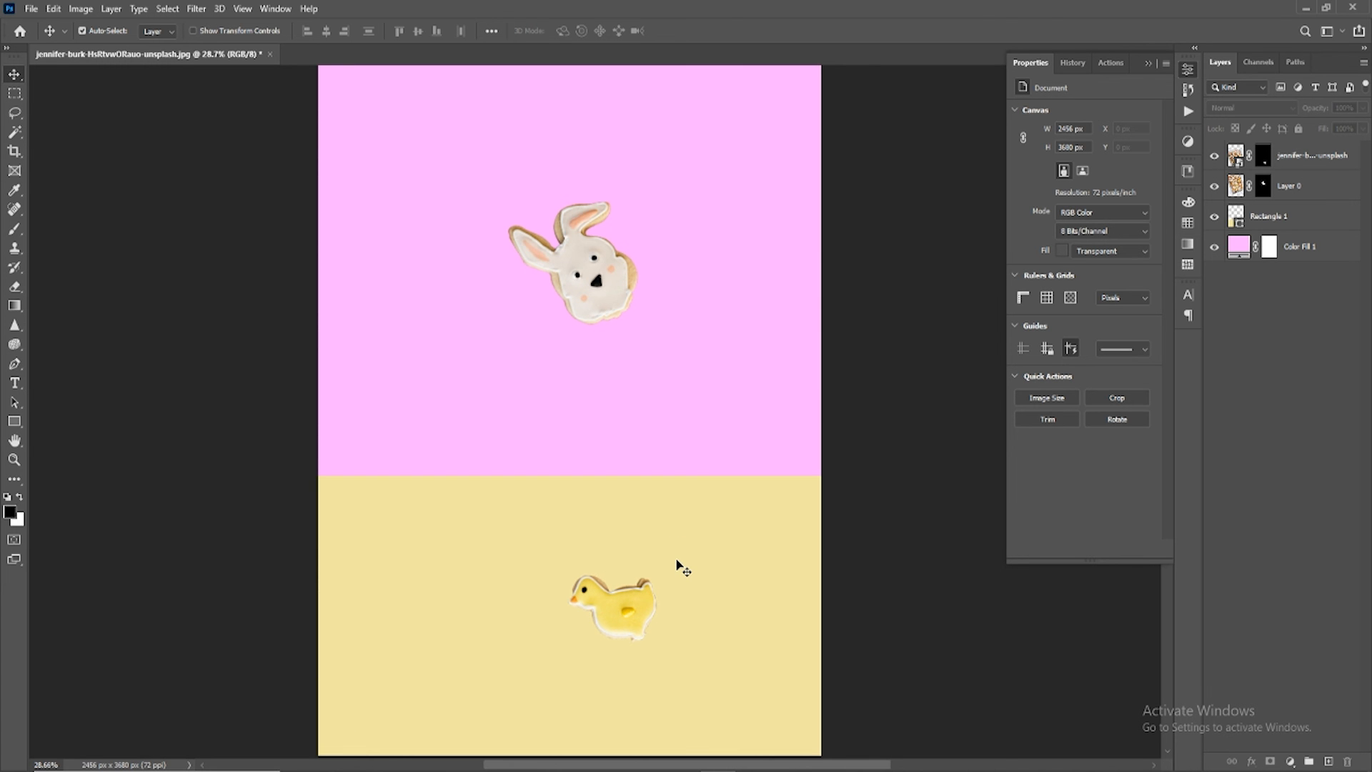